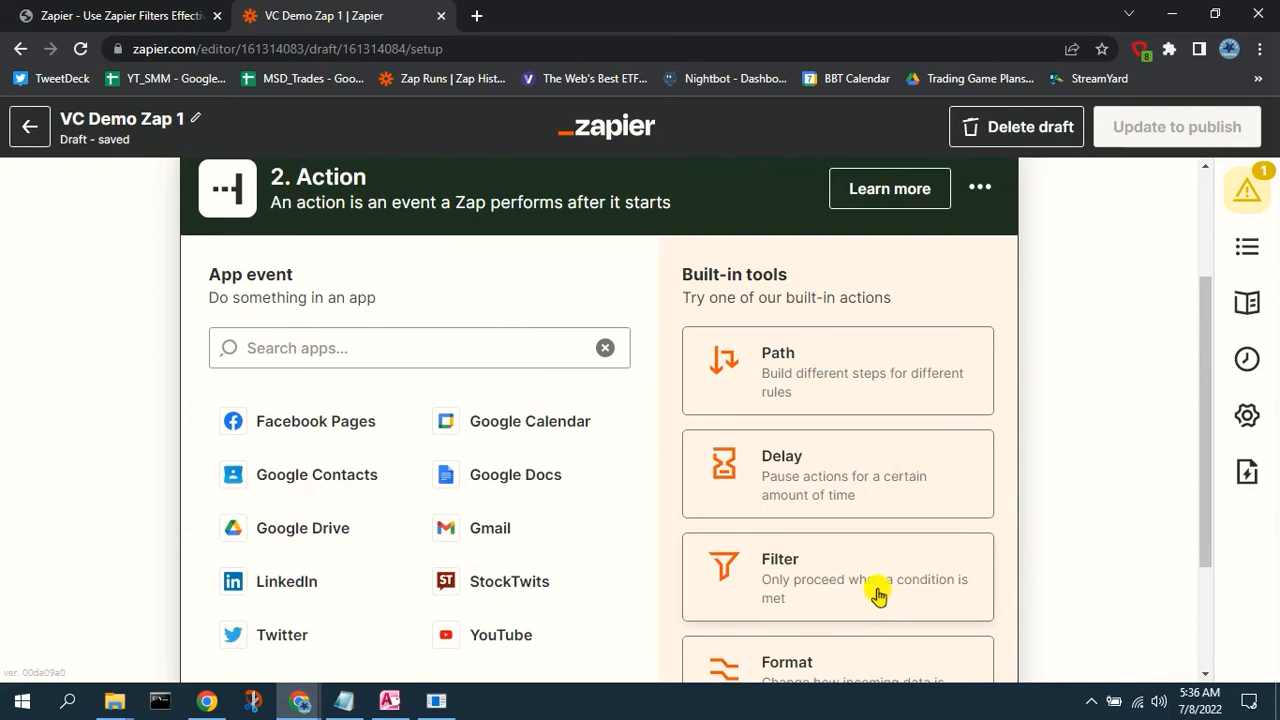
# Add the built-in Filter tool as the second step of the Zap.
pyautogui.click(878, 590)
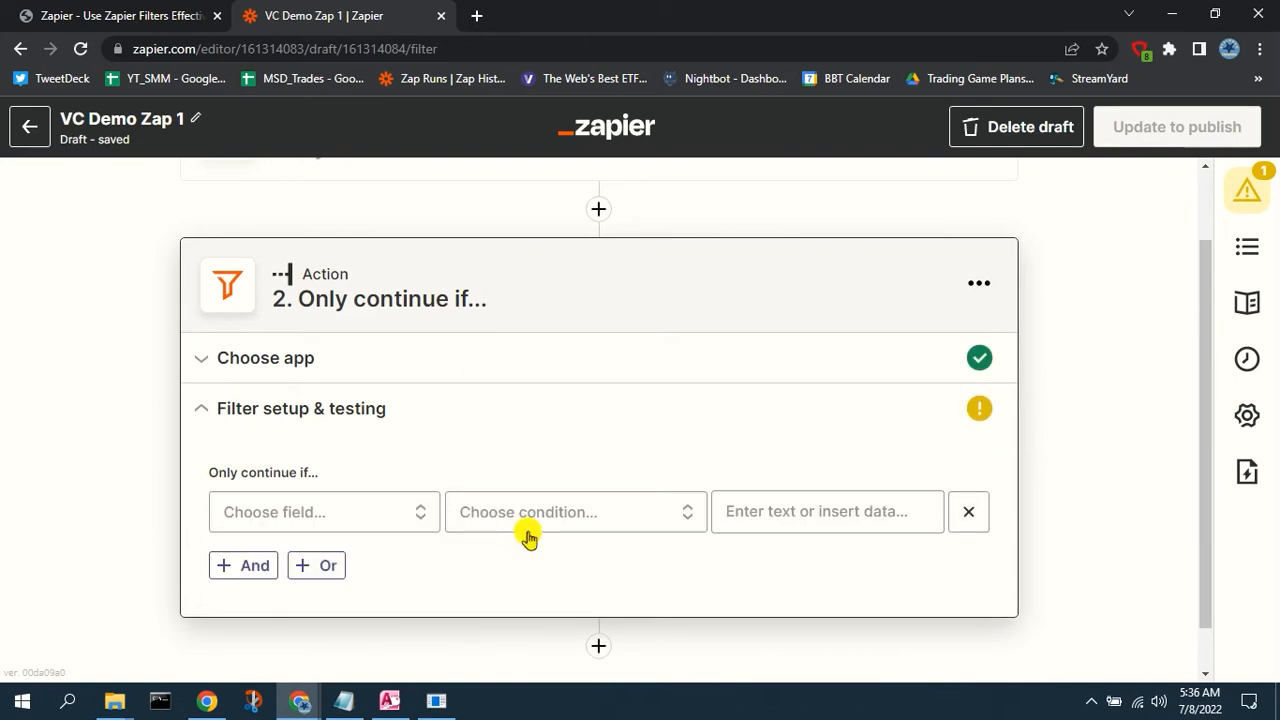
# Read through the guide on adding conditions to Zaps with filters, including its example, steps and suggested resources, and close it.
pyautogui.click(1250, 304)
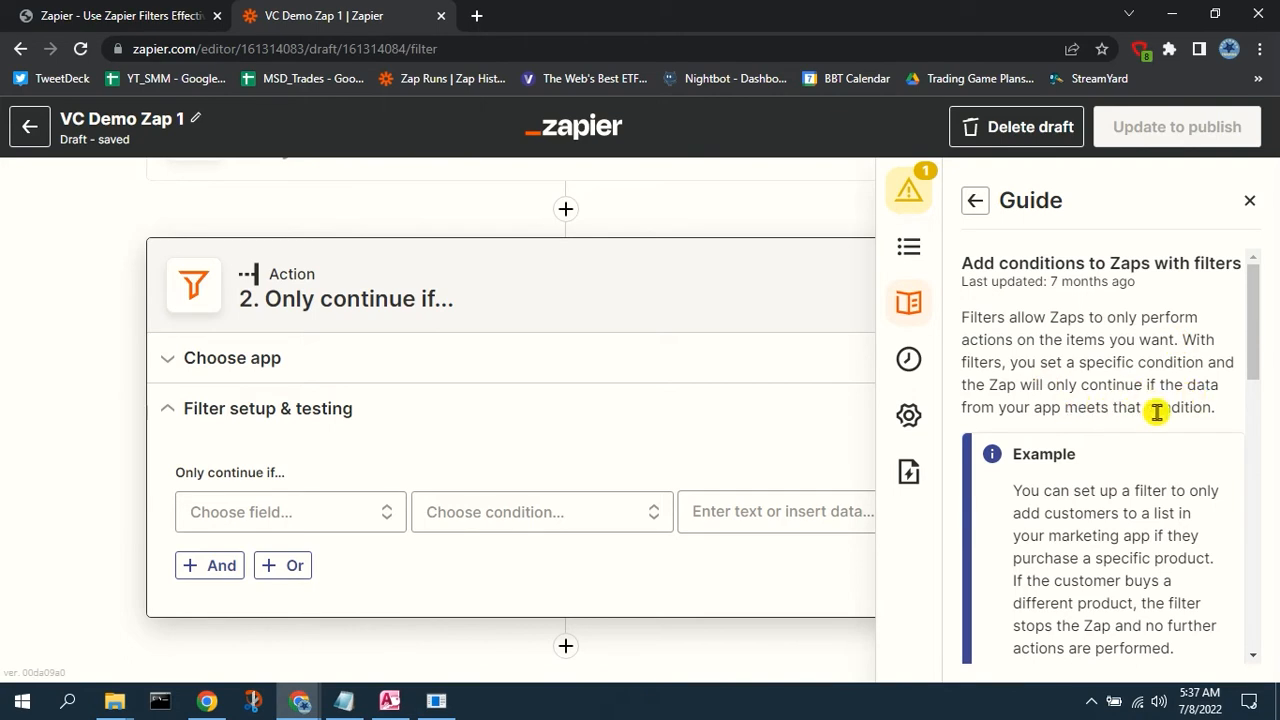
pyautogui.scroll(-3, 1108, 447)
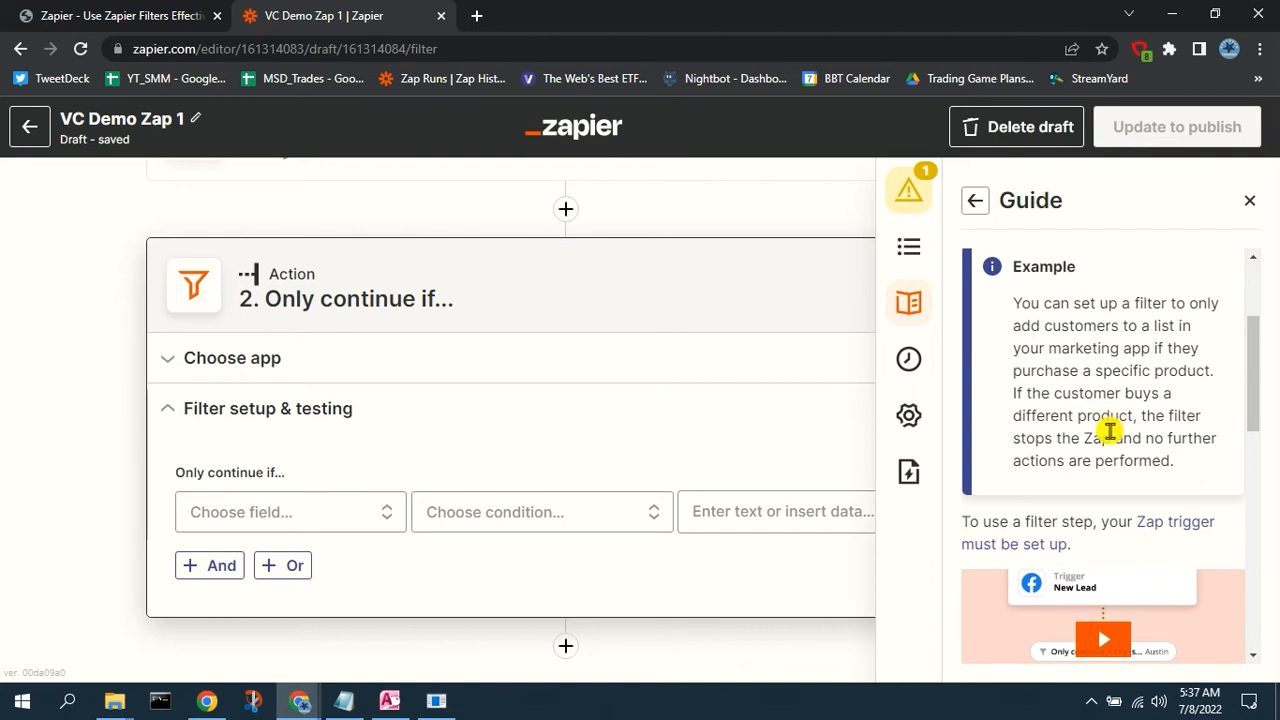
pyautogui.scroll(-2, 1082, 414)
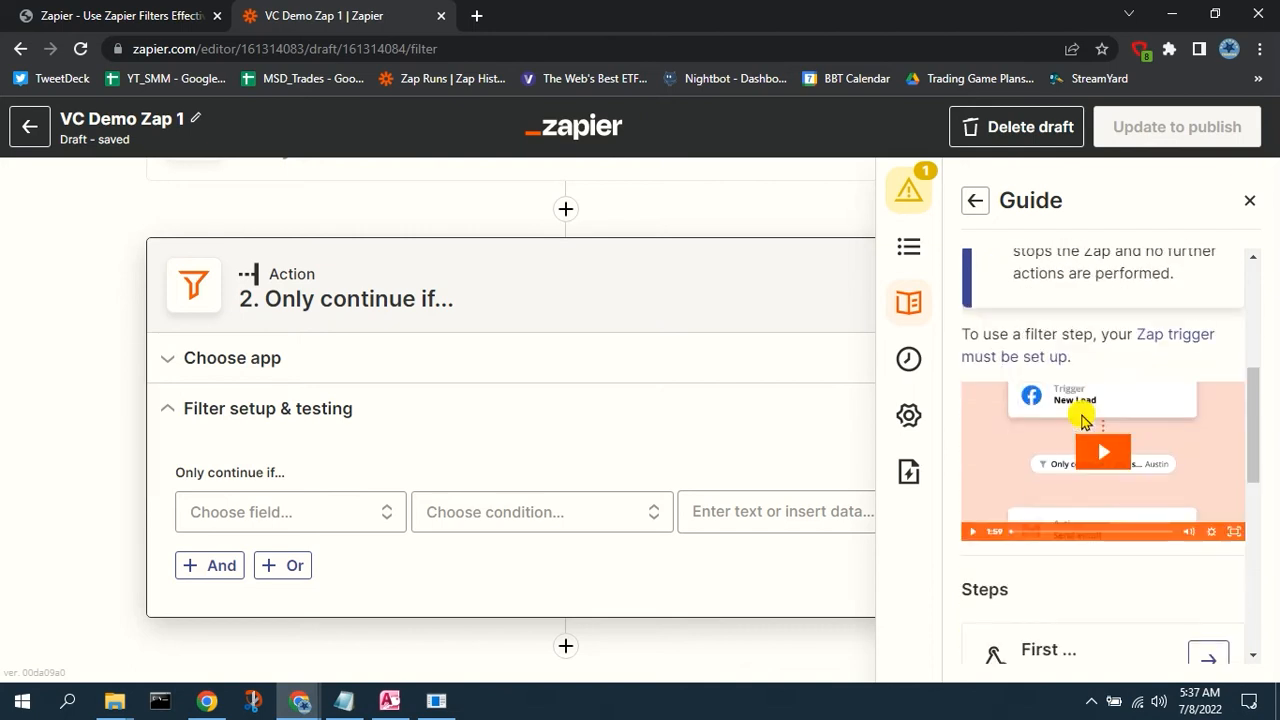
pyautogui.scroll(-3, 1117, 468)
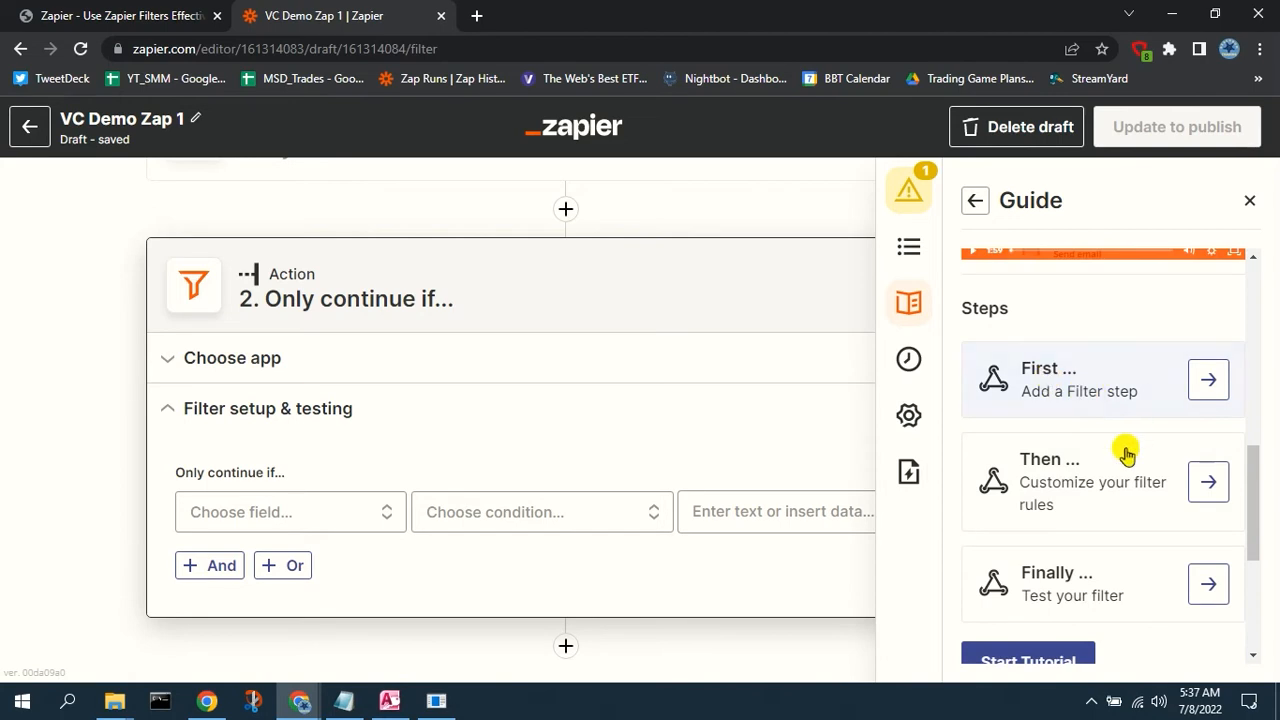
pyautogui.scroll(-2, 1127, 575)
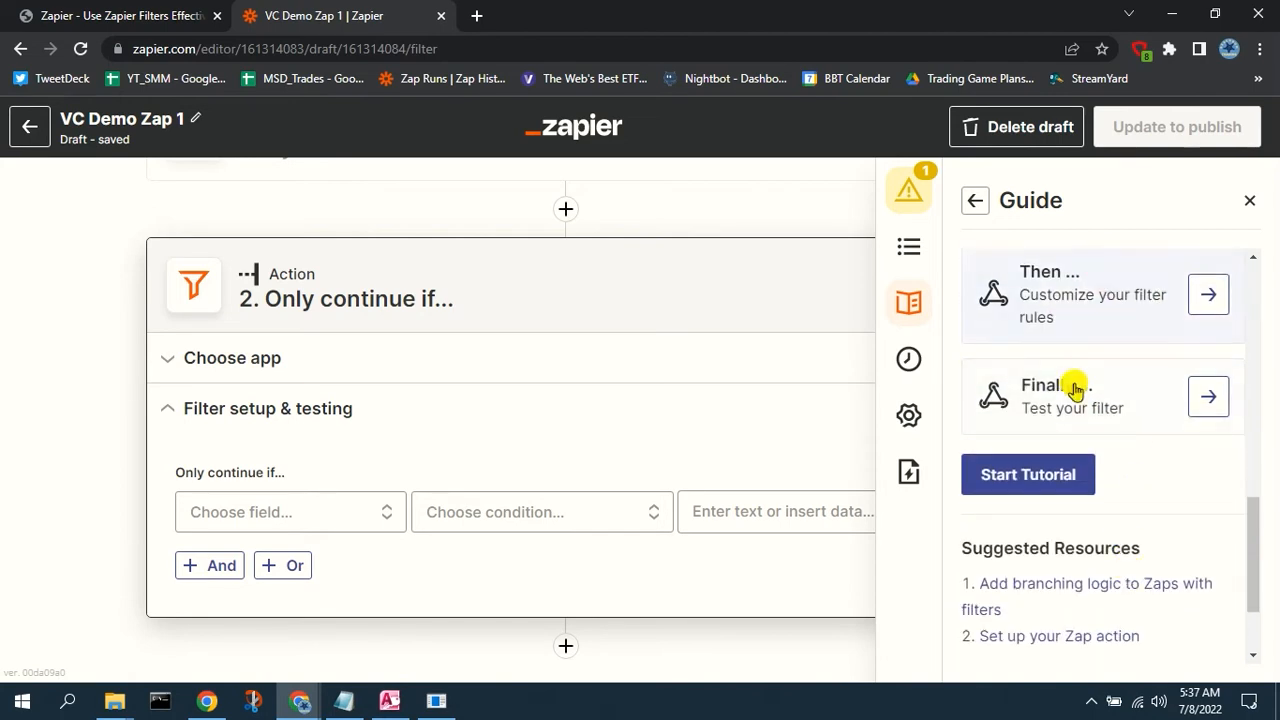
pyautogui.scroll(-1, 1146, 480)
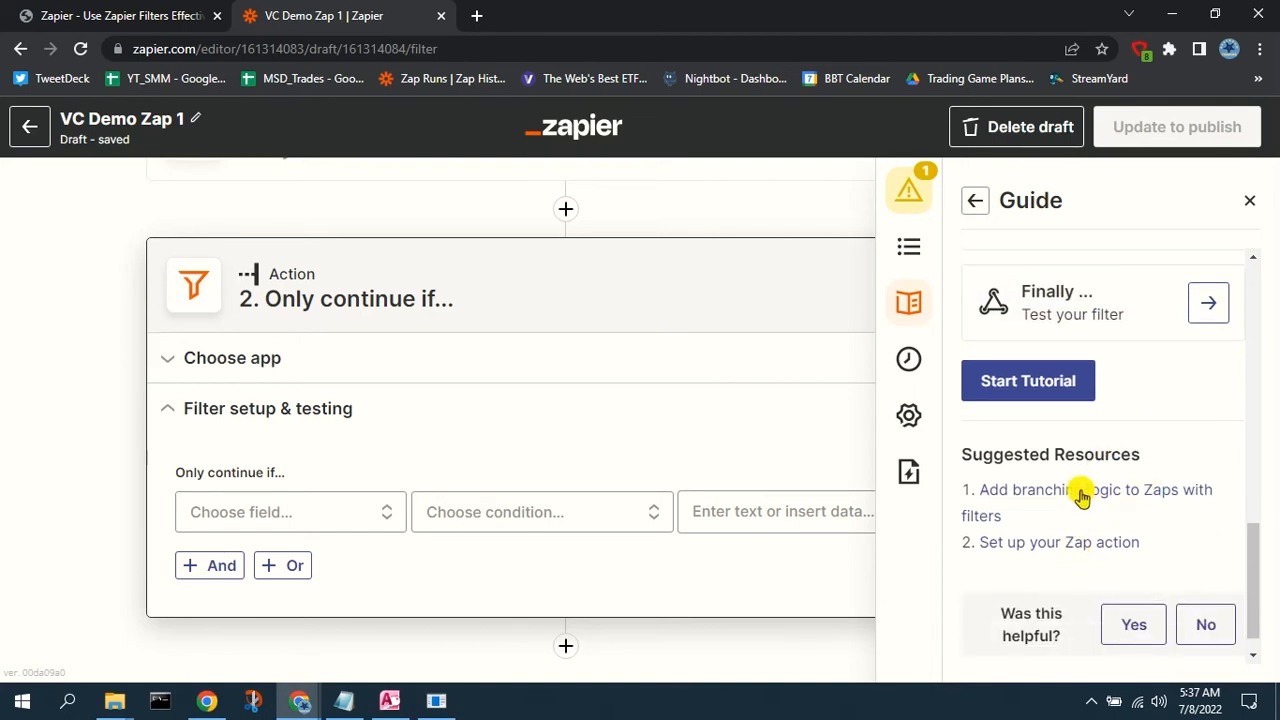
pyautogui.scroll(5, 1082, 492)
pyautogui.scroll(2, 1082, 492)
pyautogui.click(909, 306)
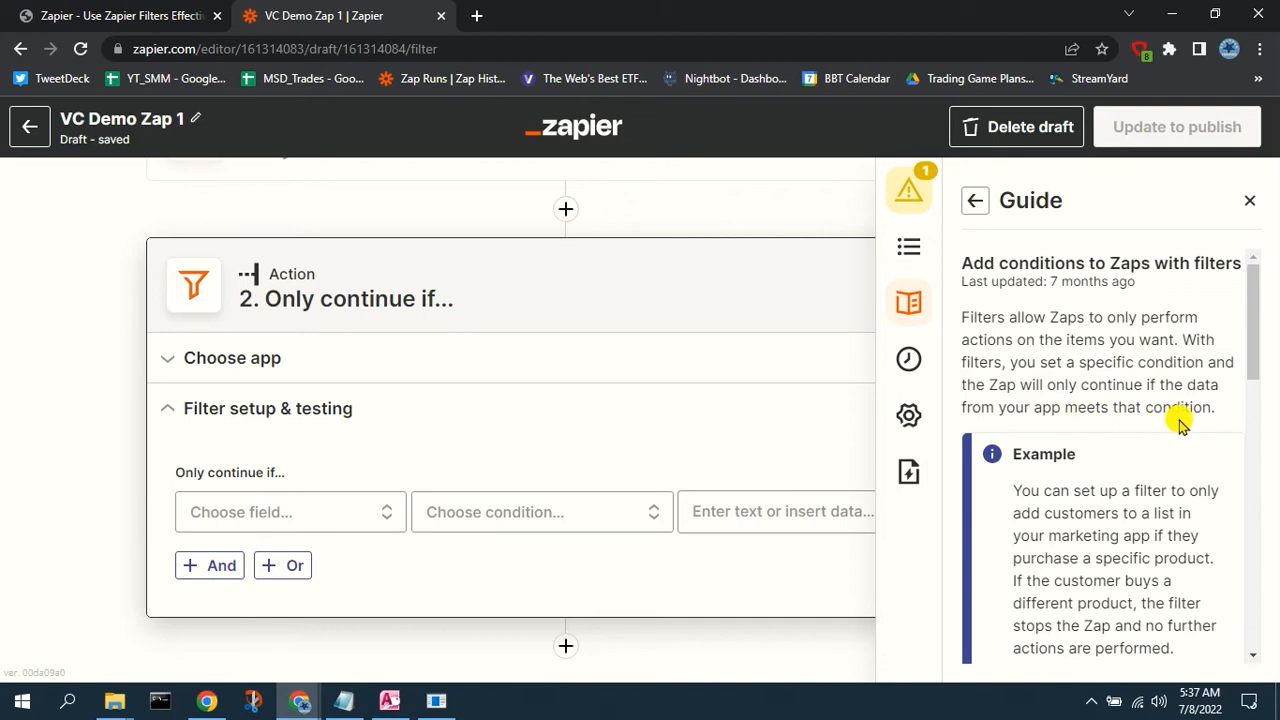
pyautogui.scroll(-2, 1180, 425)
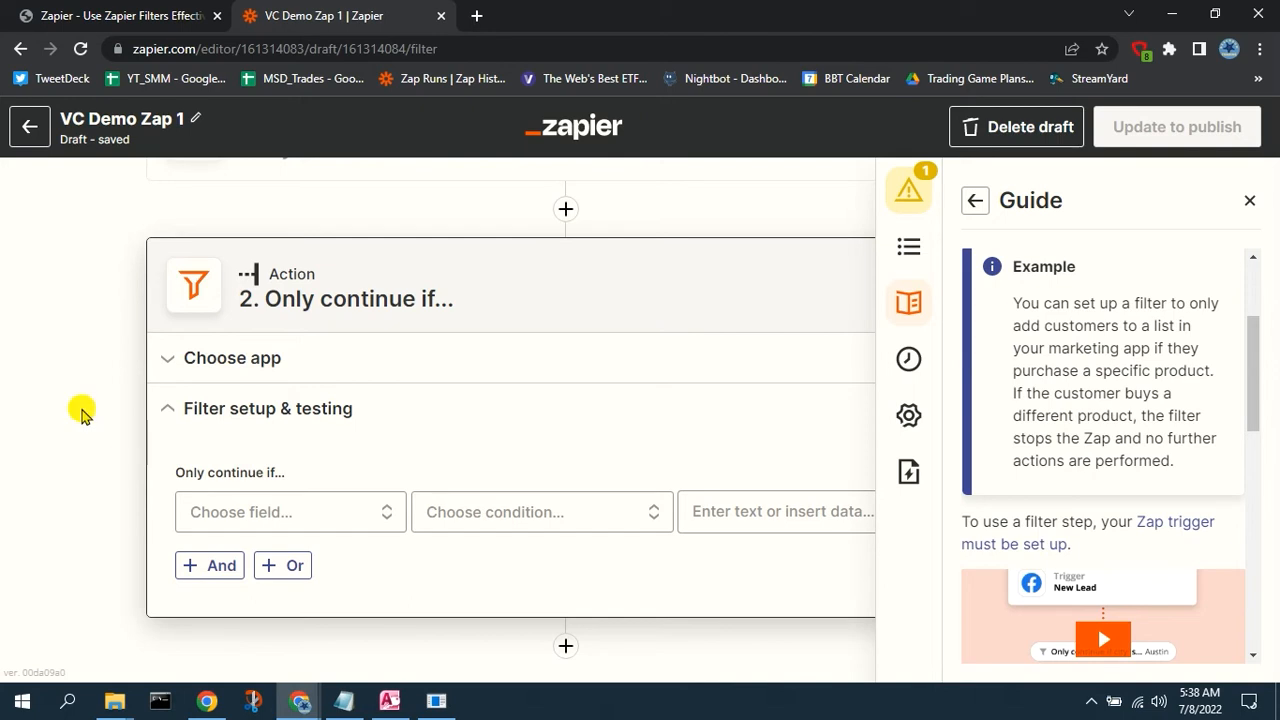
pyautogui.click(977, 202)
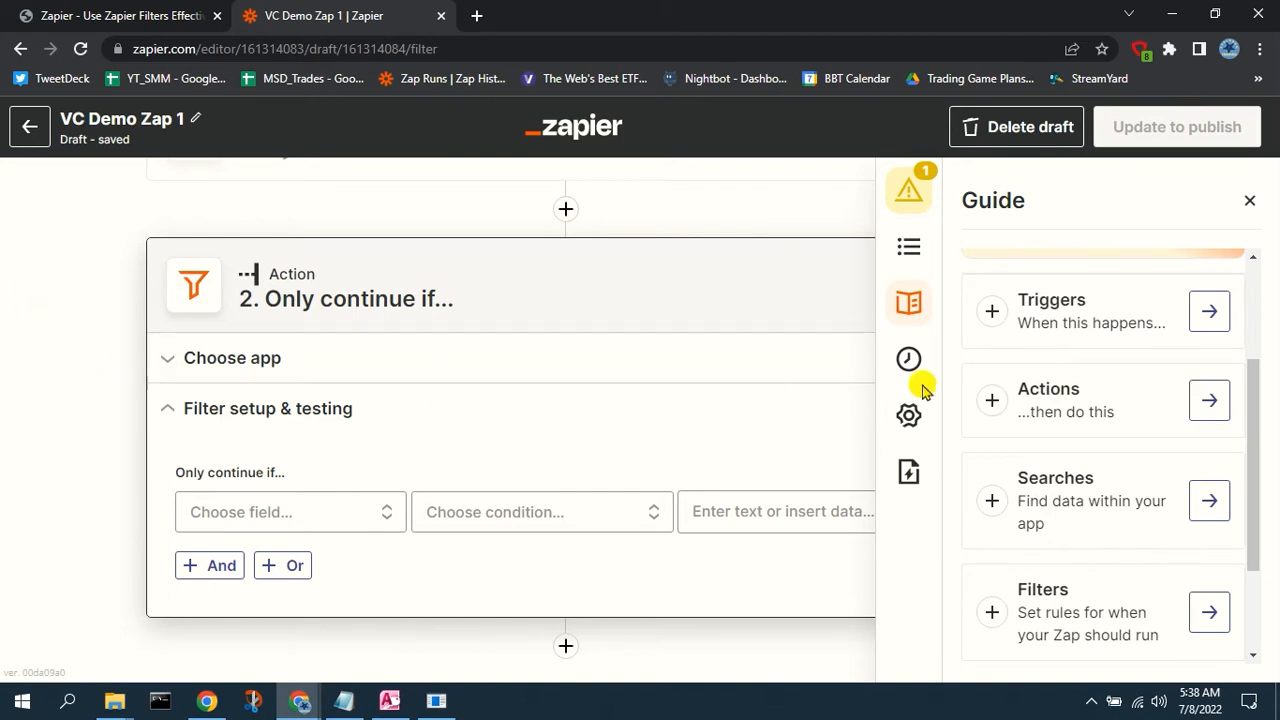
pyautogui.click(1250, 201)
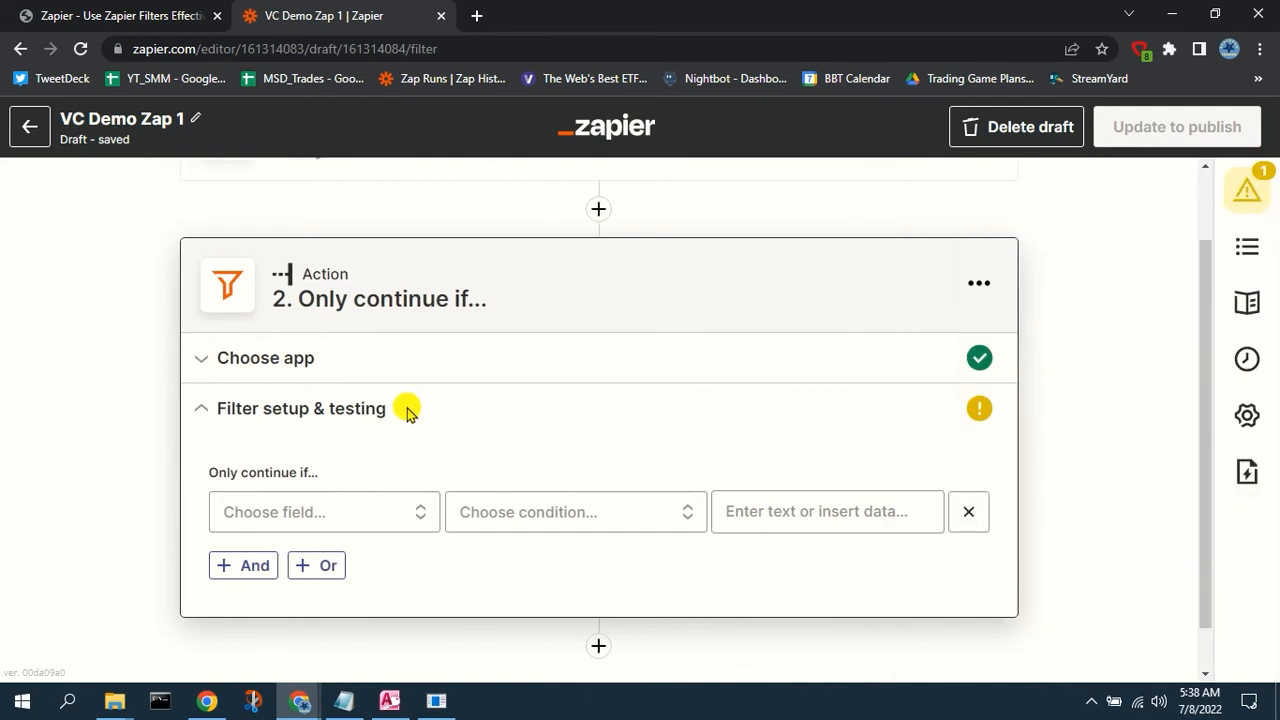
# Review the filter step's app choice and the alternative actions, and continue with Filter by Zapier to the filter setup.
pyautogui.click(371, 378)
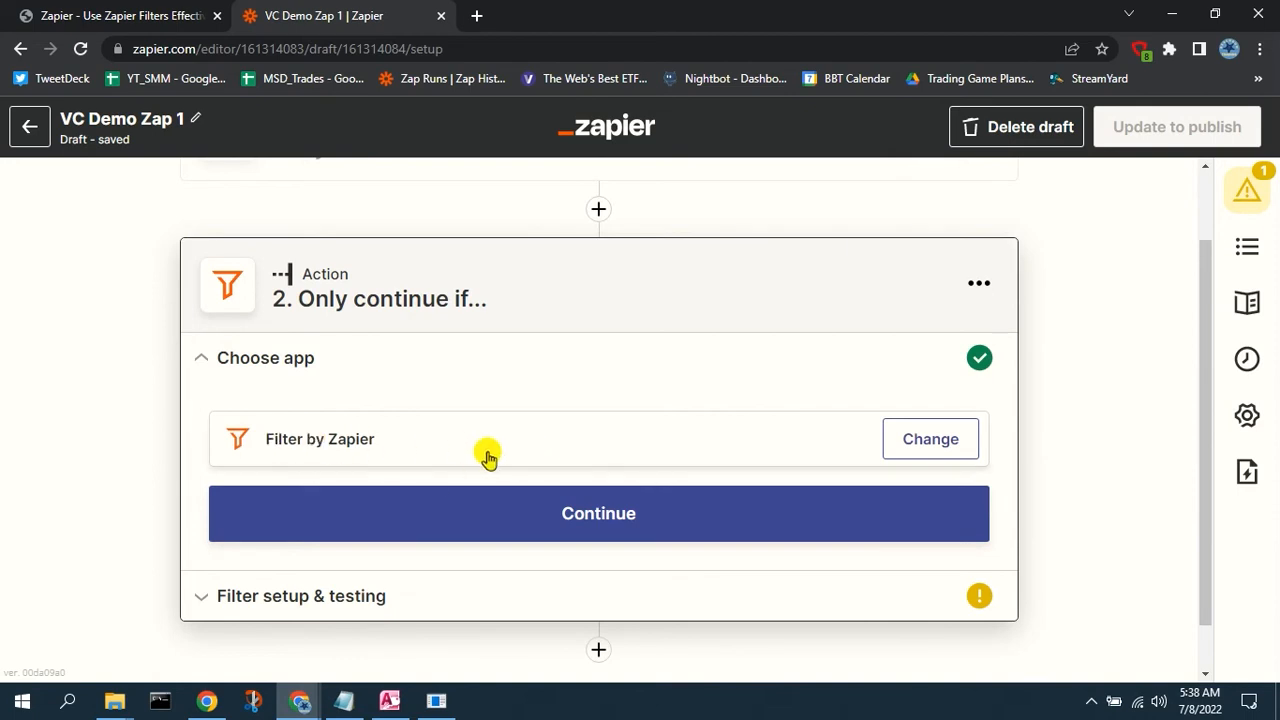
pyautogui.click(410, 452)
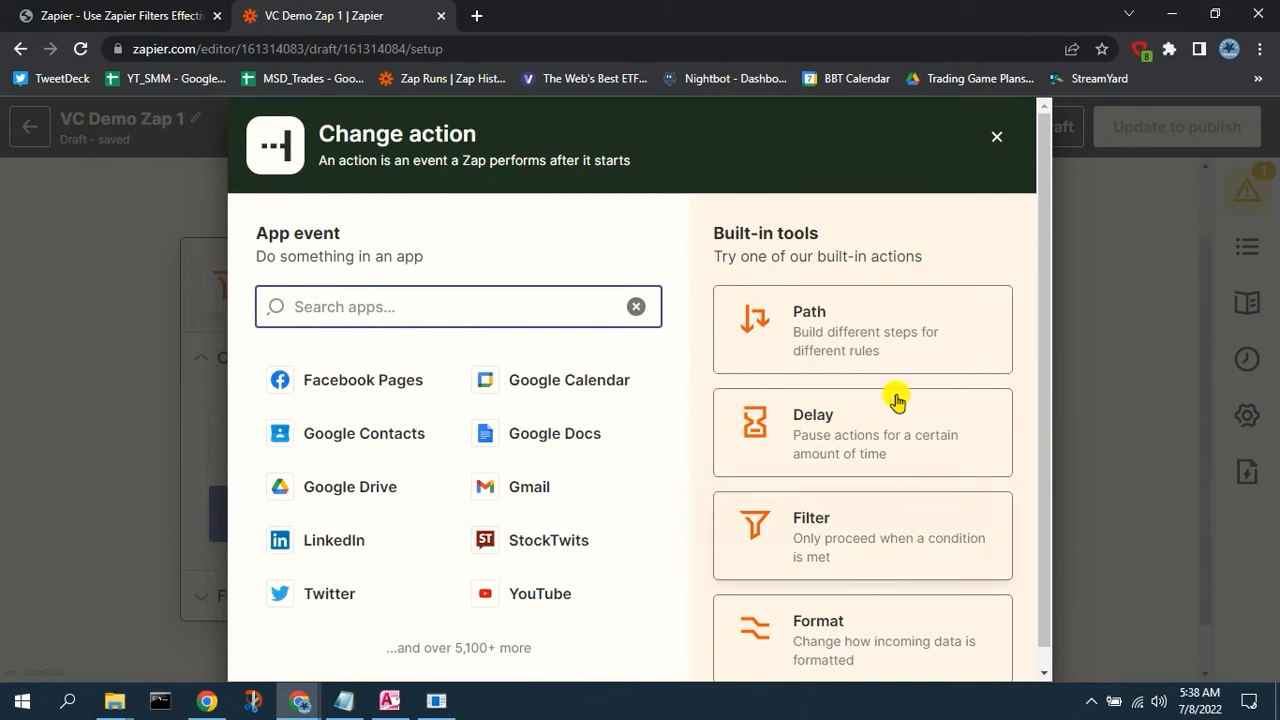
pyautogui.click(996, 141)
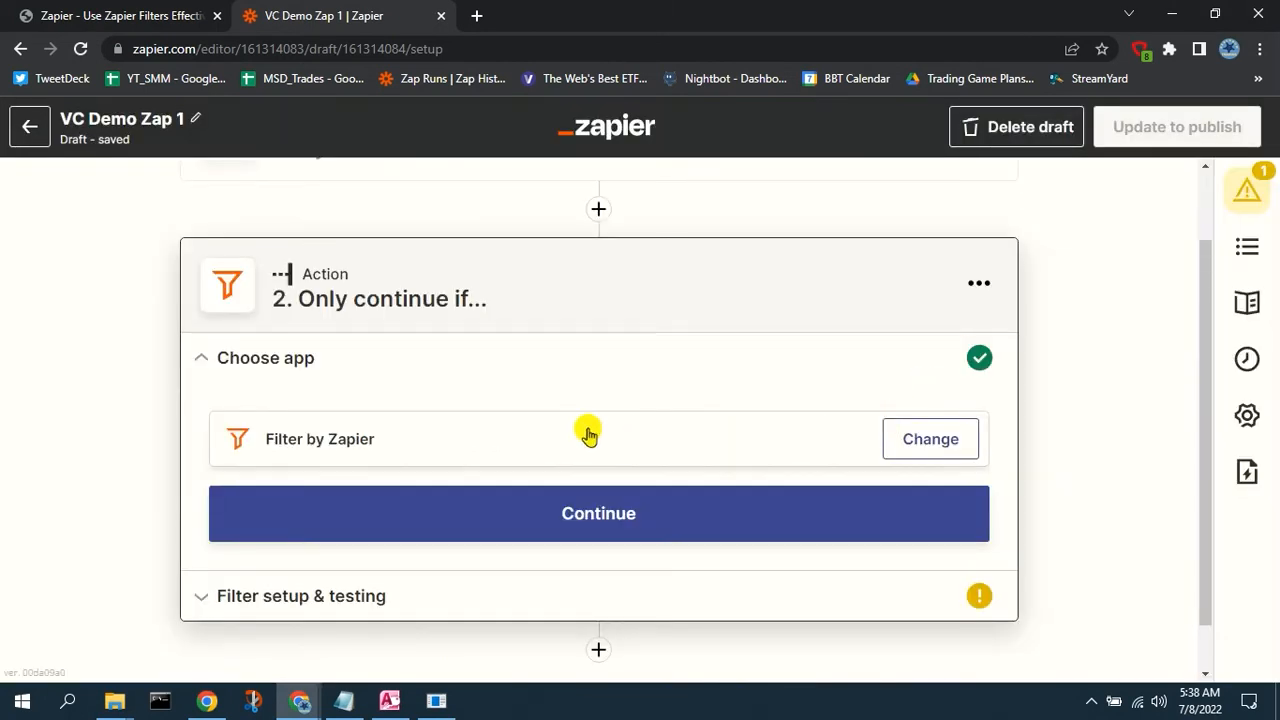
pyautogui.click(537, 513)
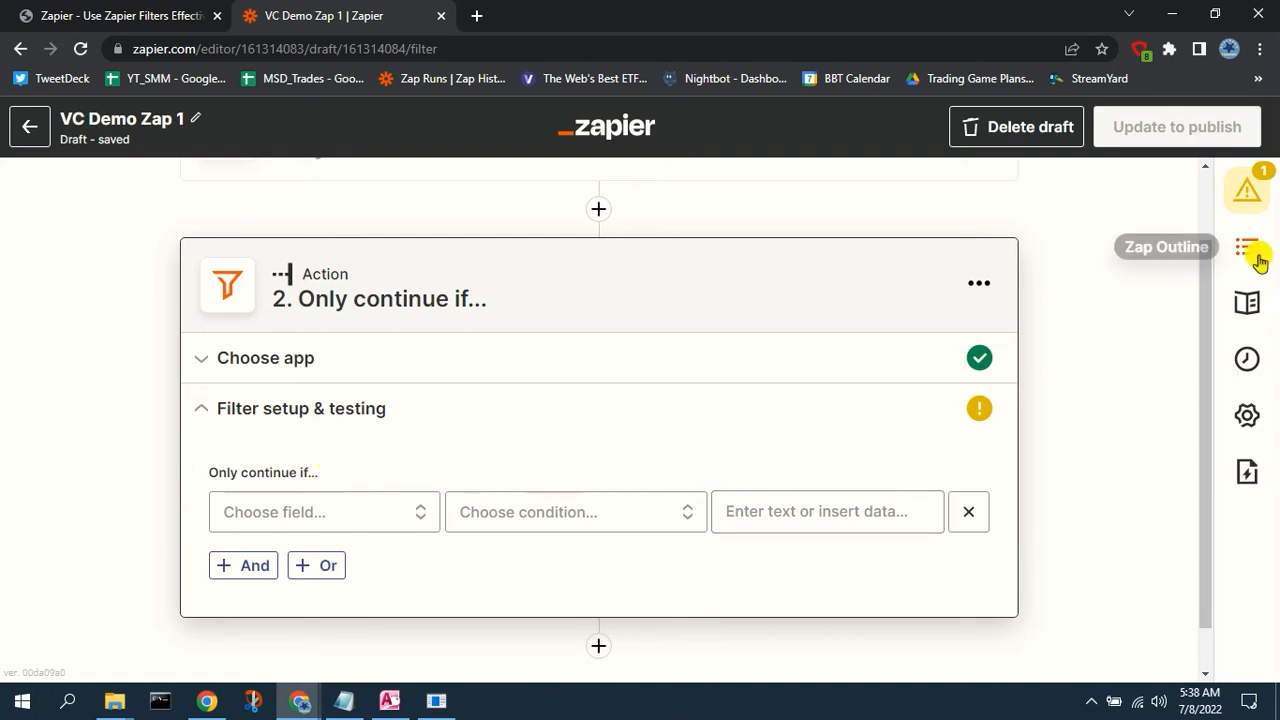
# Reopen the filter guide, look over its list of setup steps, and go back to the guide overview.
pyautogui.click(1249, 305)
pyautogui.scroll(-5, 1195, 470)
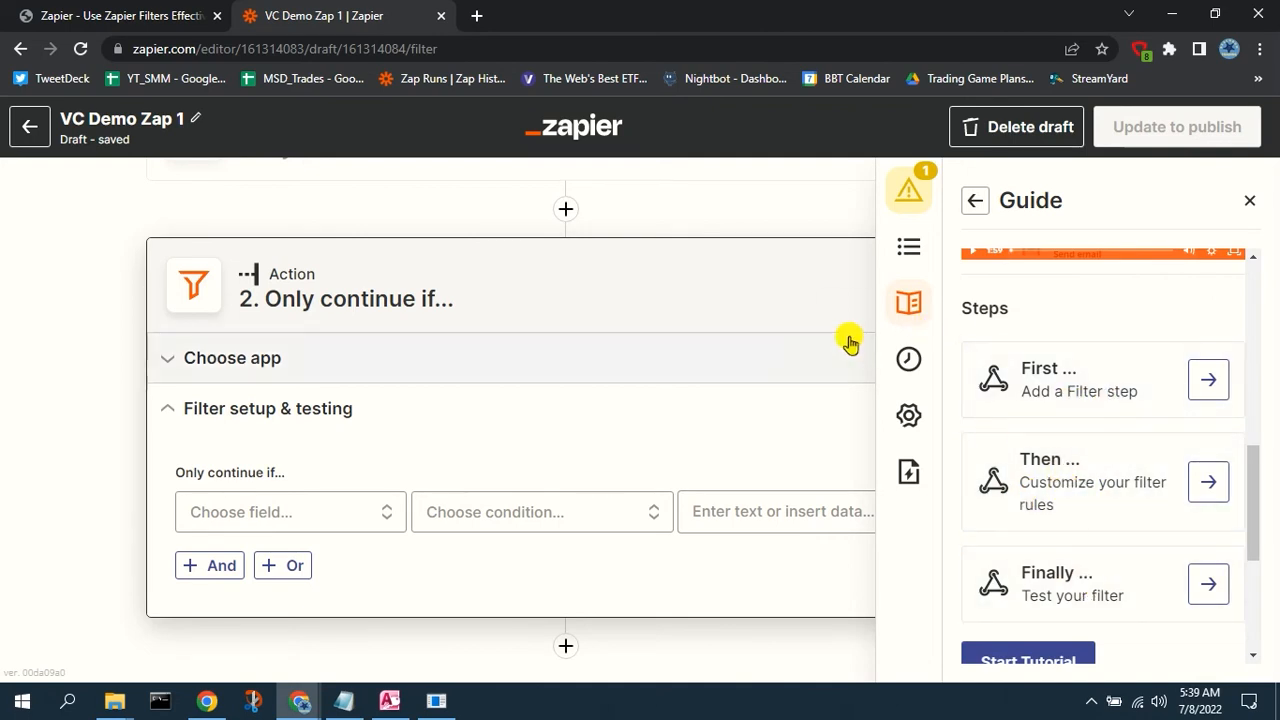
pyautogui.click(973, 203)
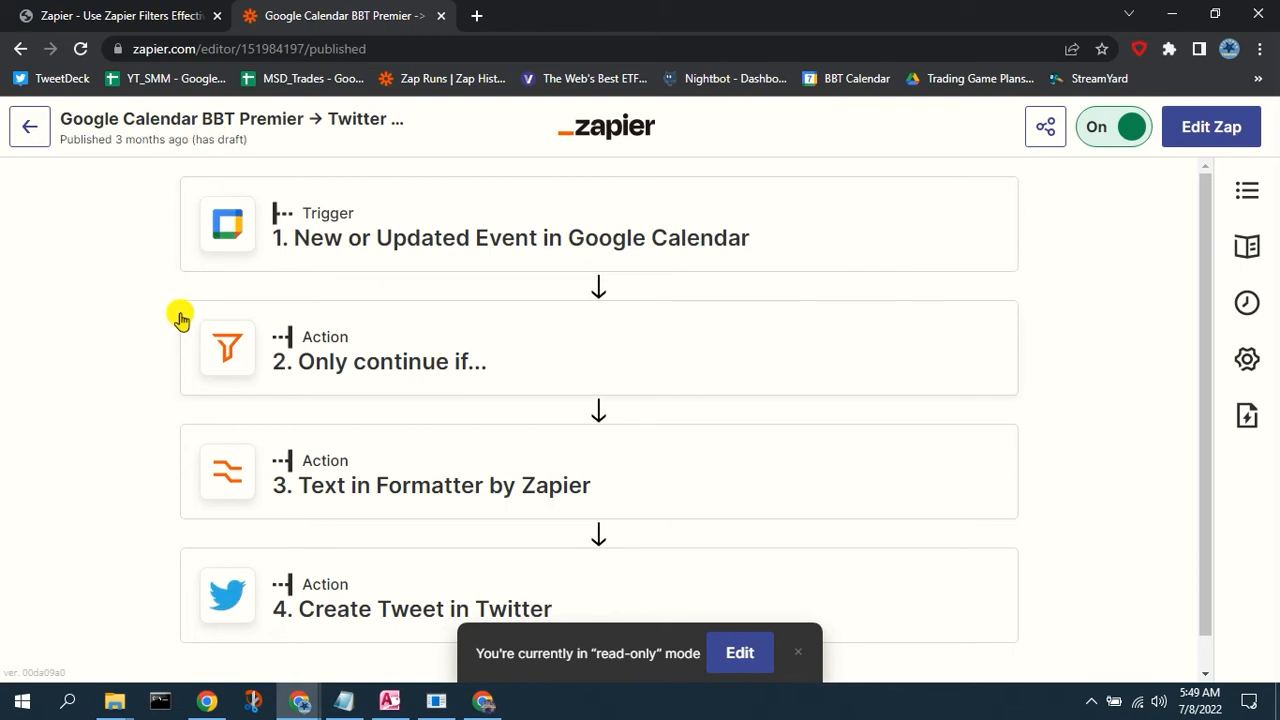
# Switch to the YouTube window to view the Automation playlist's Google Calendar tutorial, and return to the published Zap.
pyautogui.click(480, 700)
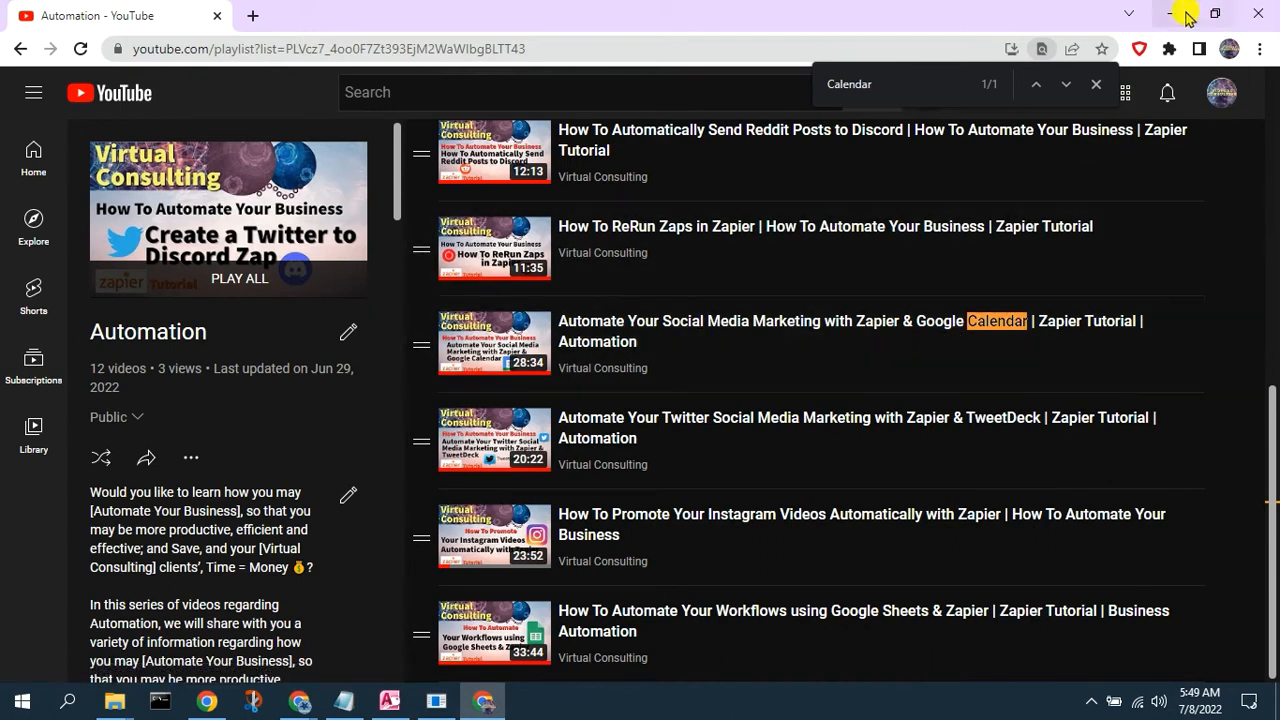
pyautogui.click(1172, 16)
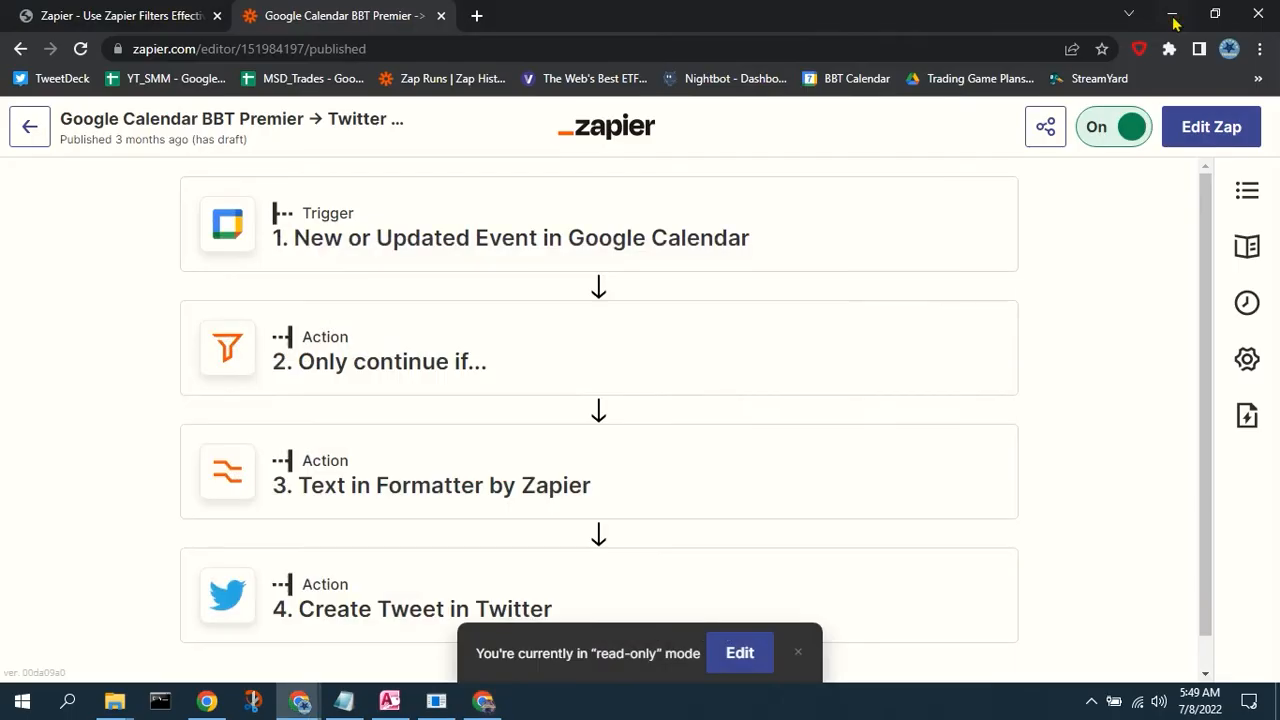
# Open the published Zap's "Only continue if..." step and start editing its existing unpublished draft.
pyautogui.click(604, 350)
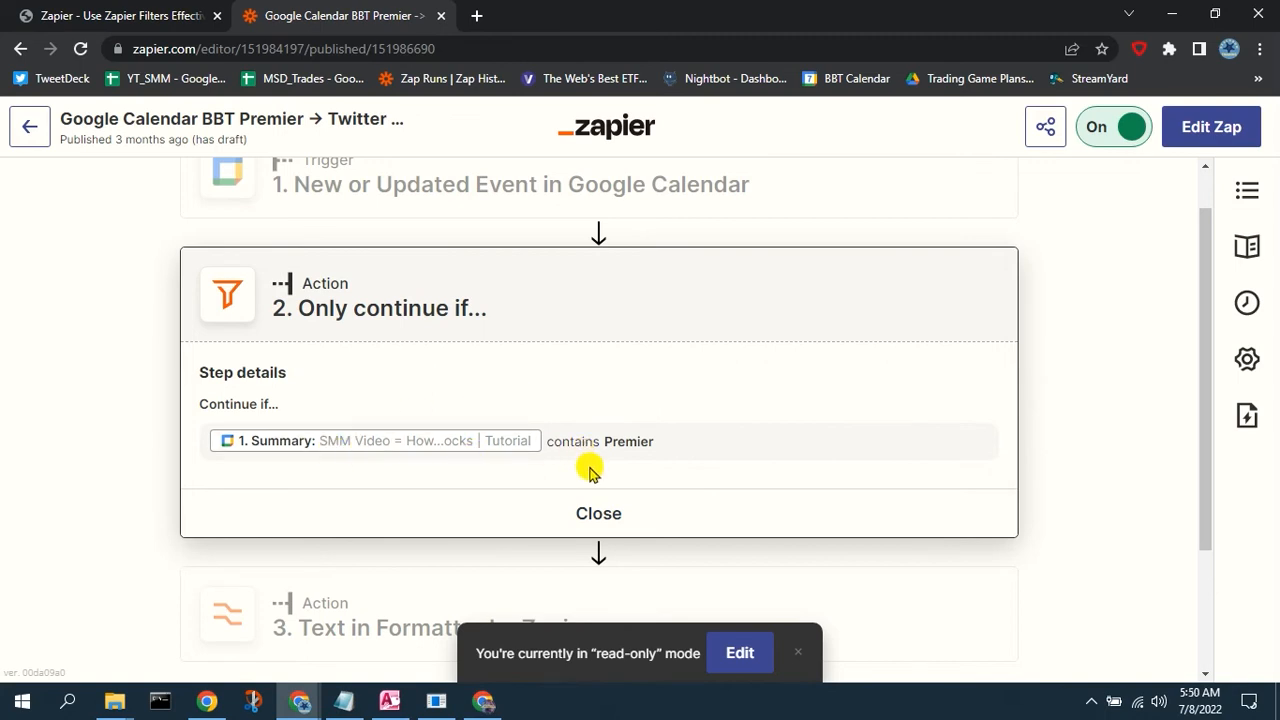
pyautogui.click(748, 658)
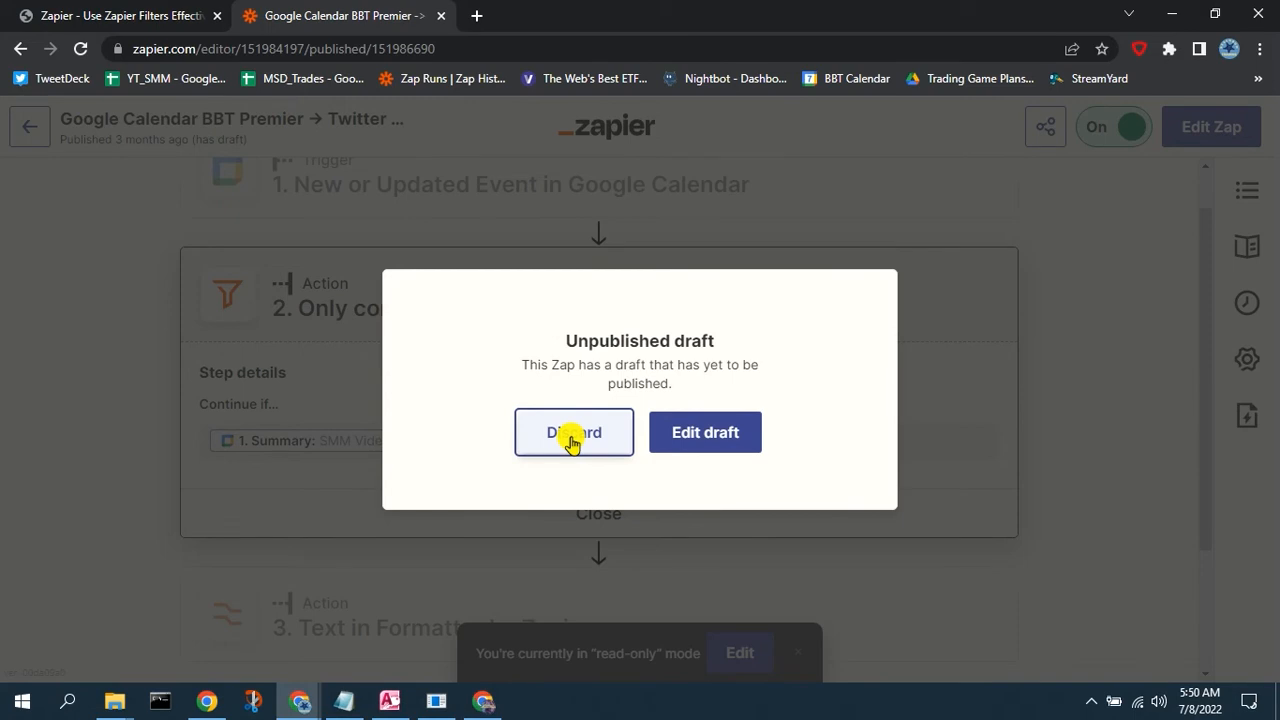
pyautogui.click(683, 430)
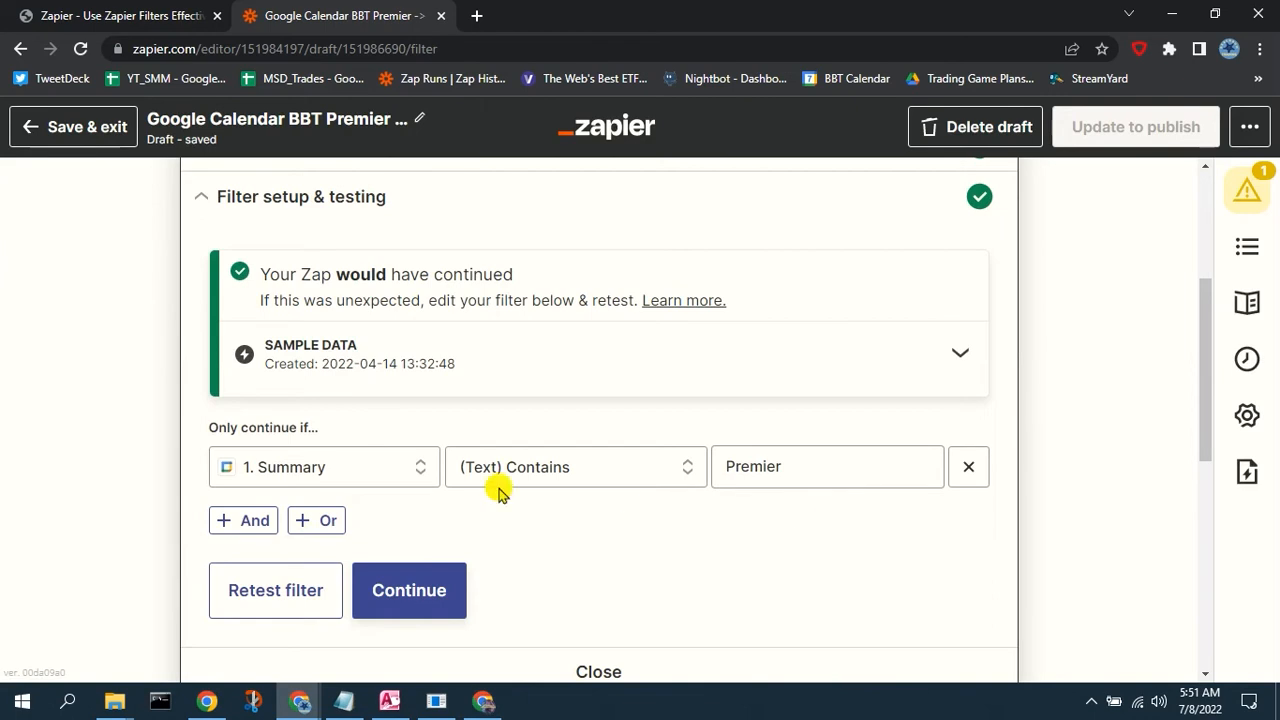
# Examine all Google Calendar event fields available for the filter rule and close the list without choosing another one.
pyautogui.scroll(1, 571, 517)
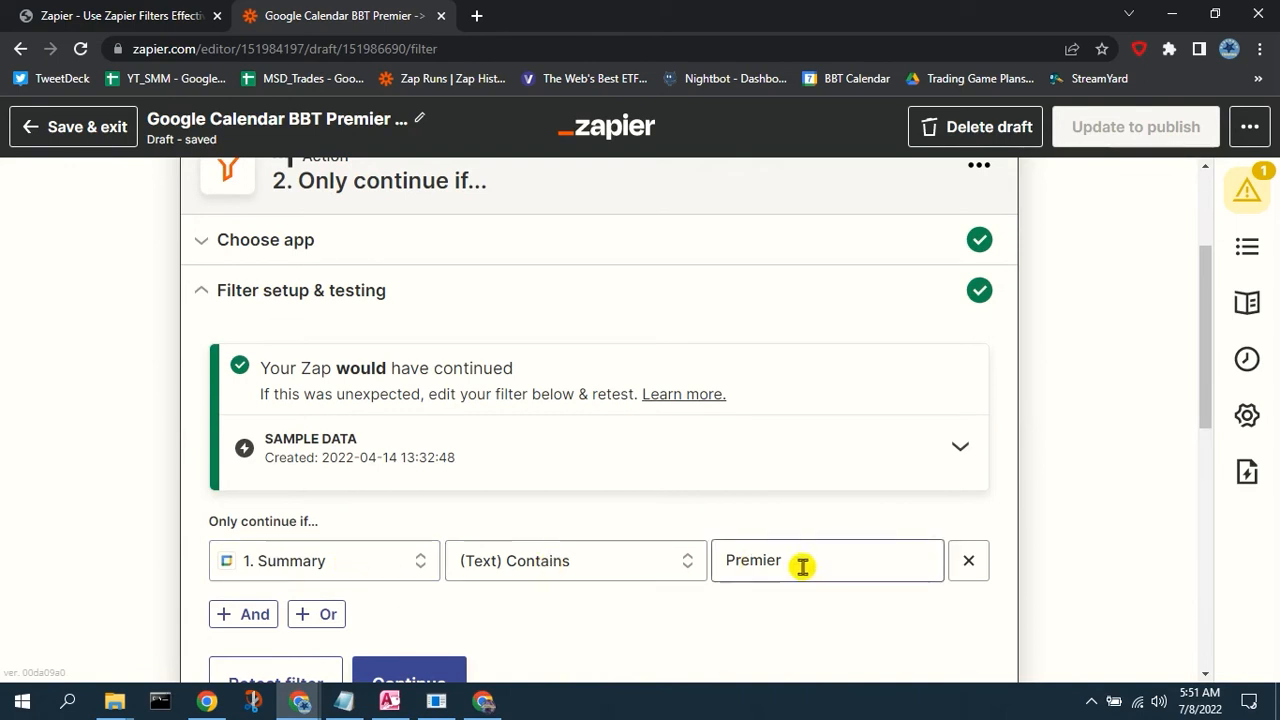
pyautogui.click(355, 564)
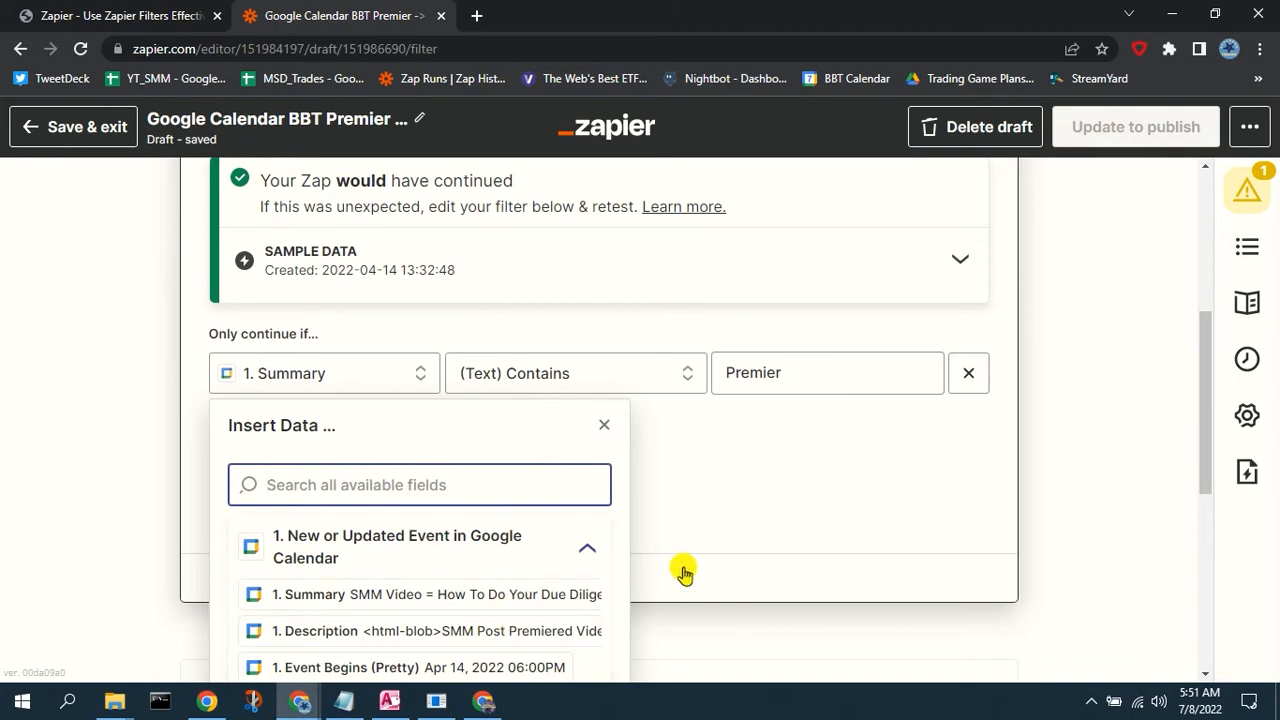
pyautogui.scroll(-1, 771, 533)
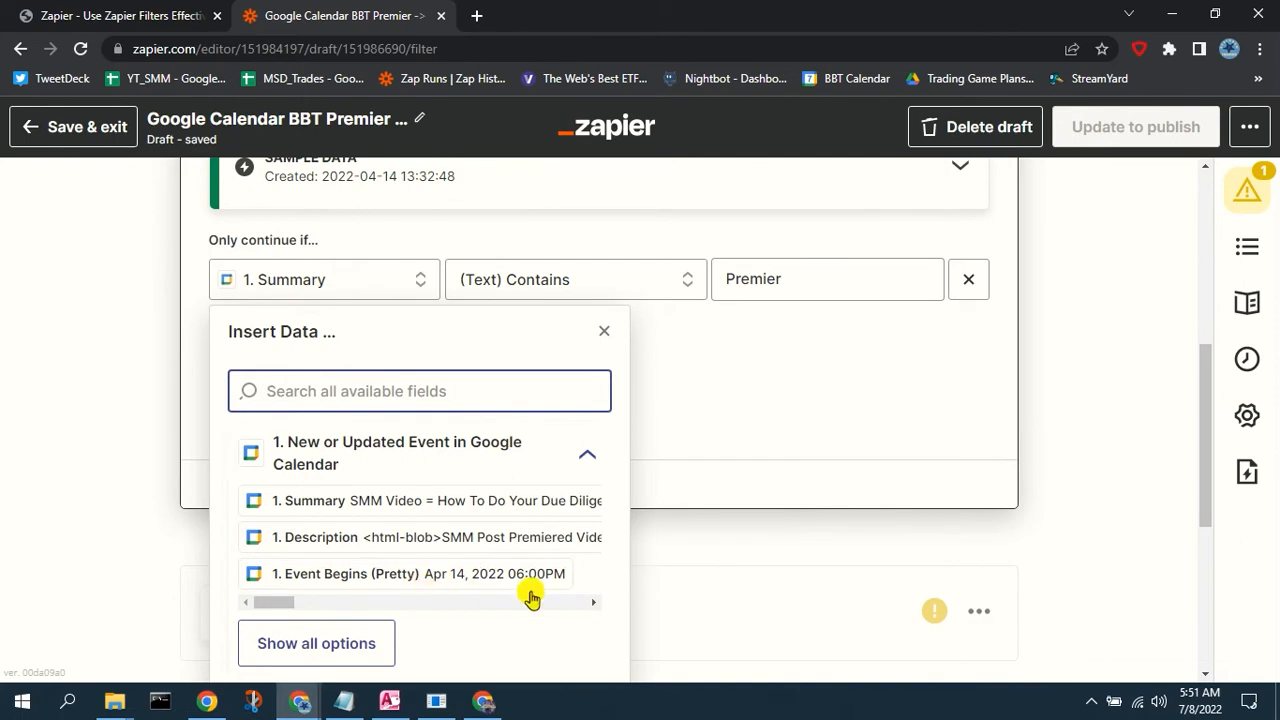
pyautogui.scroll(-1, 494, 585)
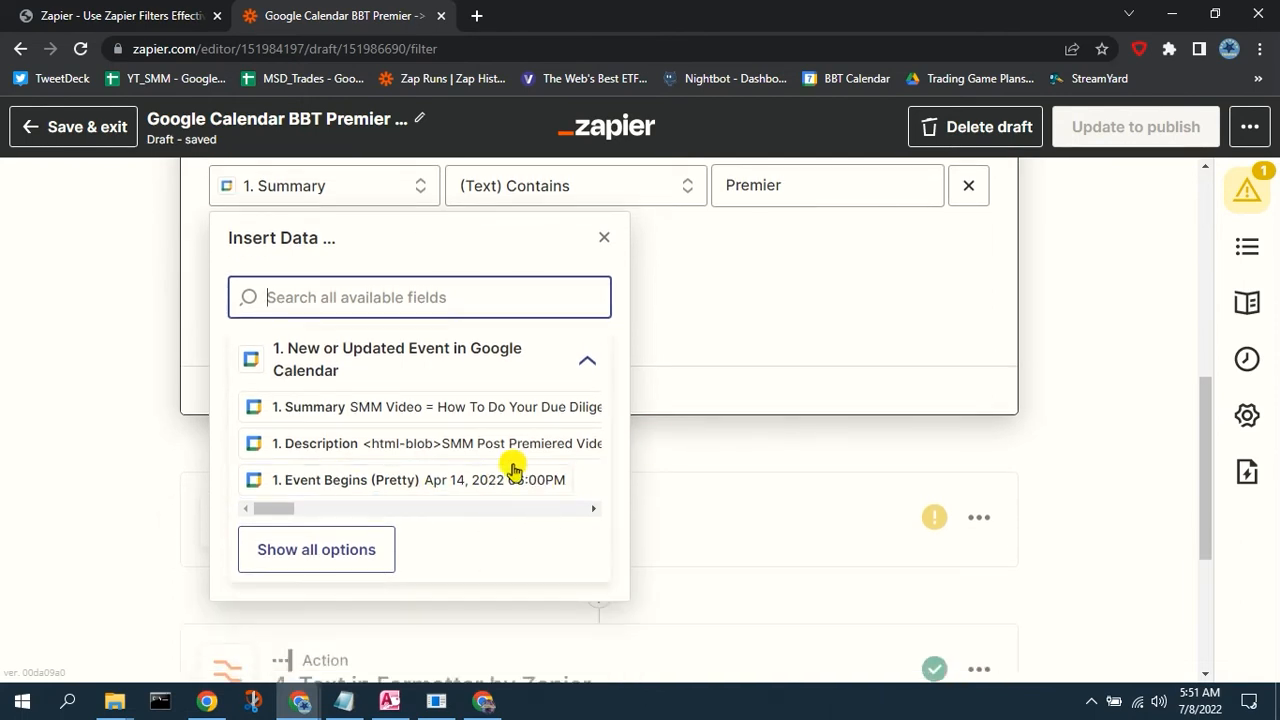
pyautogui.click(365, 556)
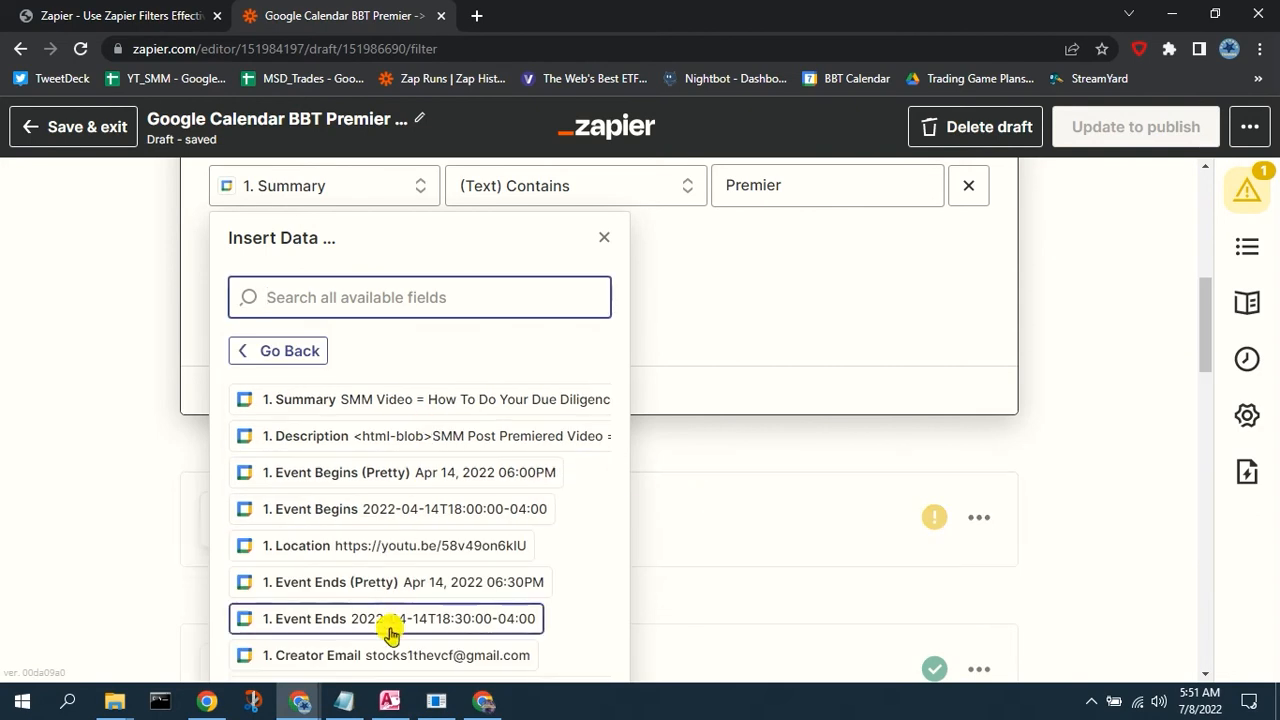
pyautogui.click(728, 336)
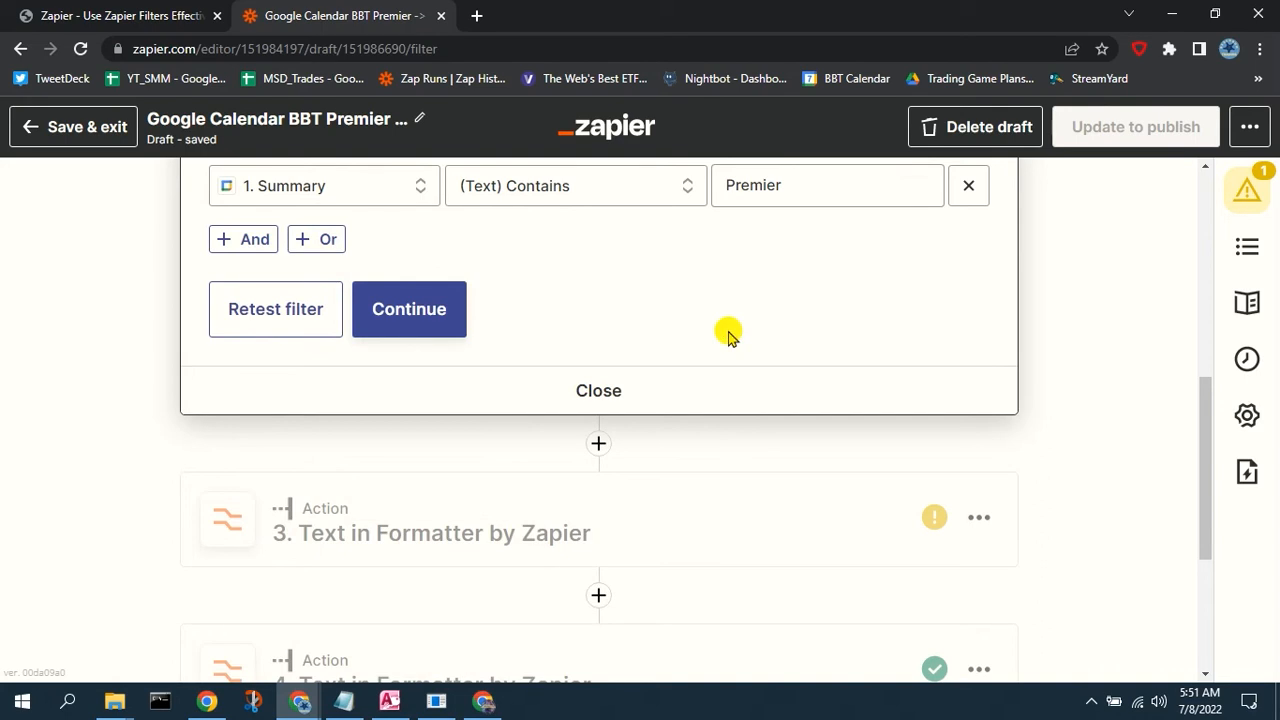
# Examine the text conditions available for the filter rule, close the list without choosing another one, and review the filter setup.
pyautogui.scroll(1, 646, 289)
pyautogui.click(594, 296)
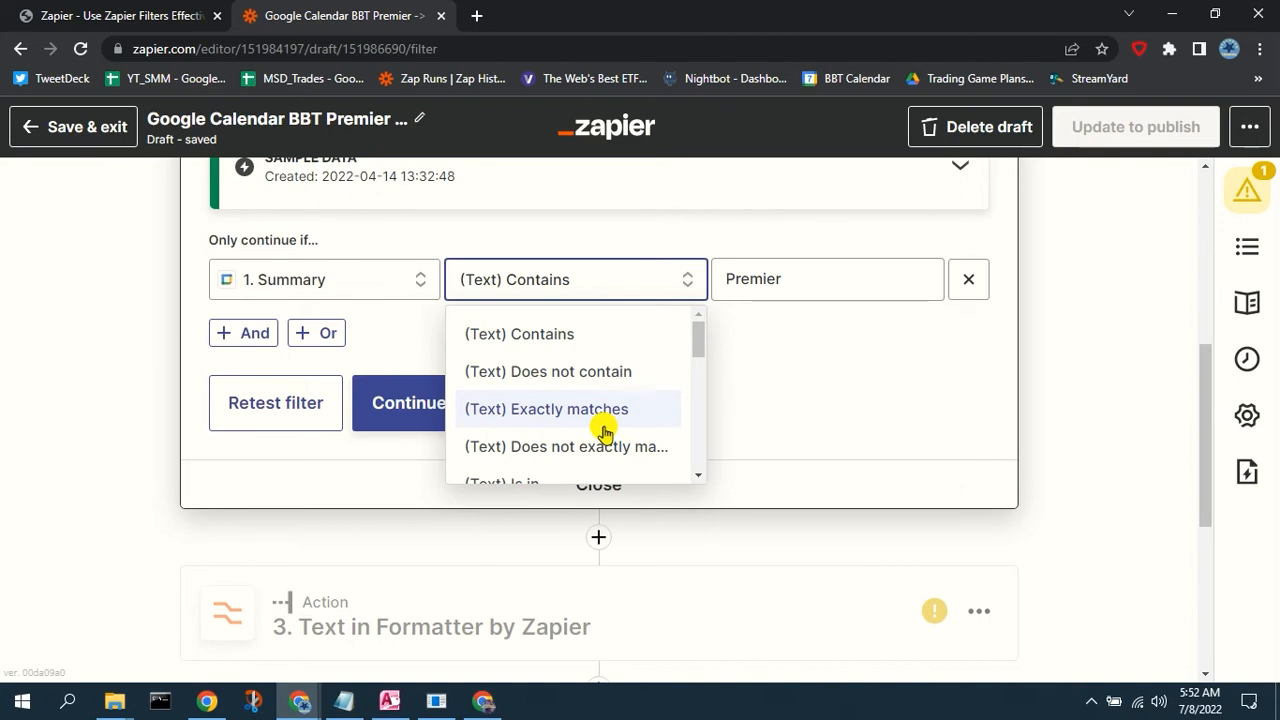
pyautogui.moveTo(697, 345); pyautogui.dragTo(694, 374)
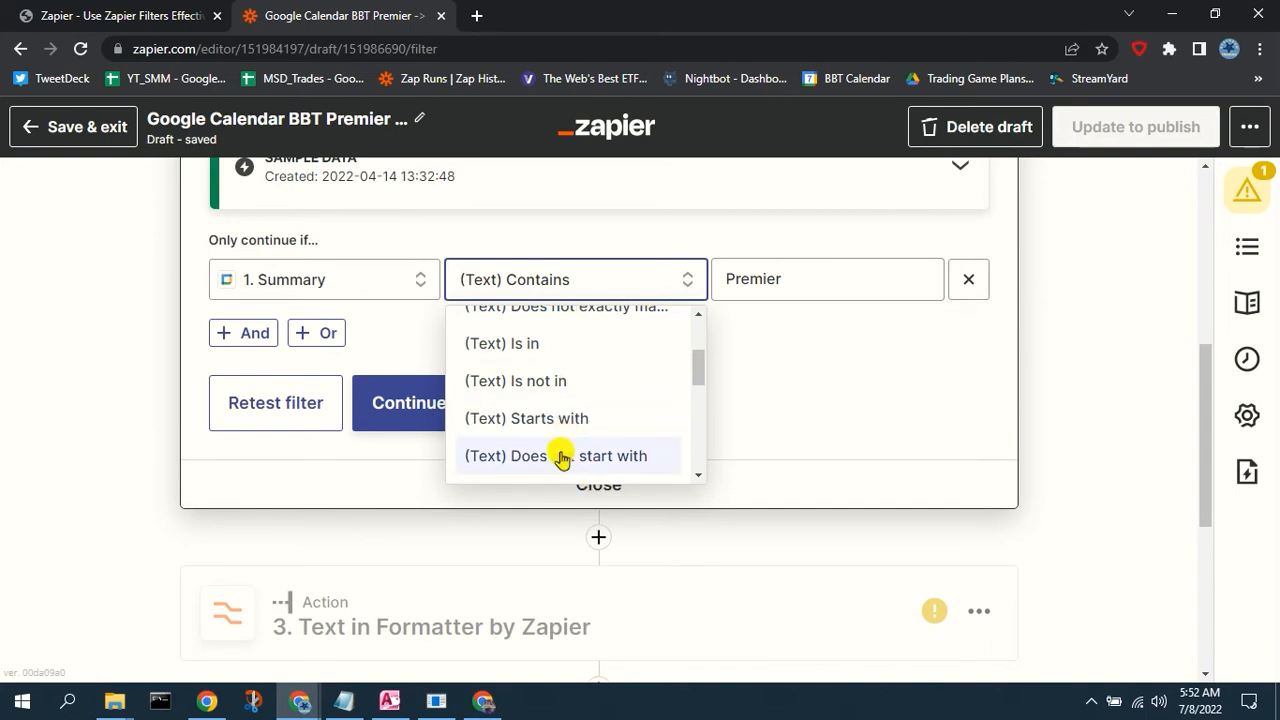
pyautogui.moveTo(699, 368); pyautogui.dragTo(700, 320)
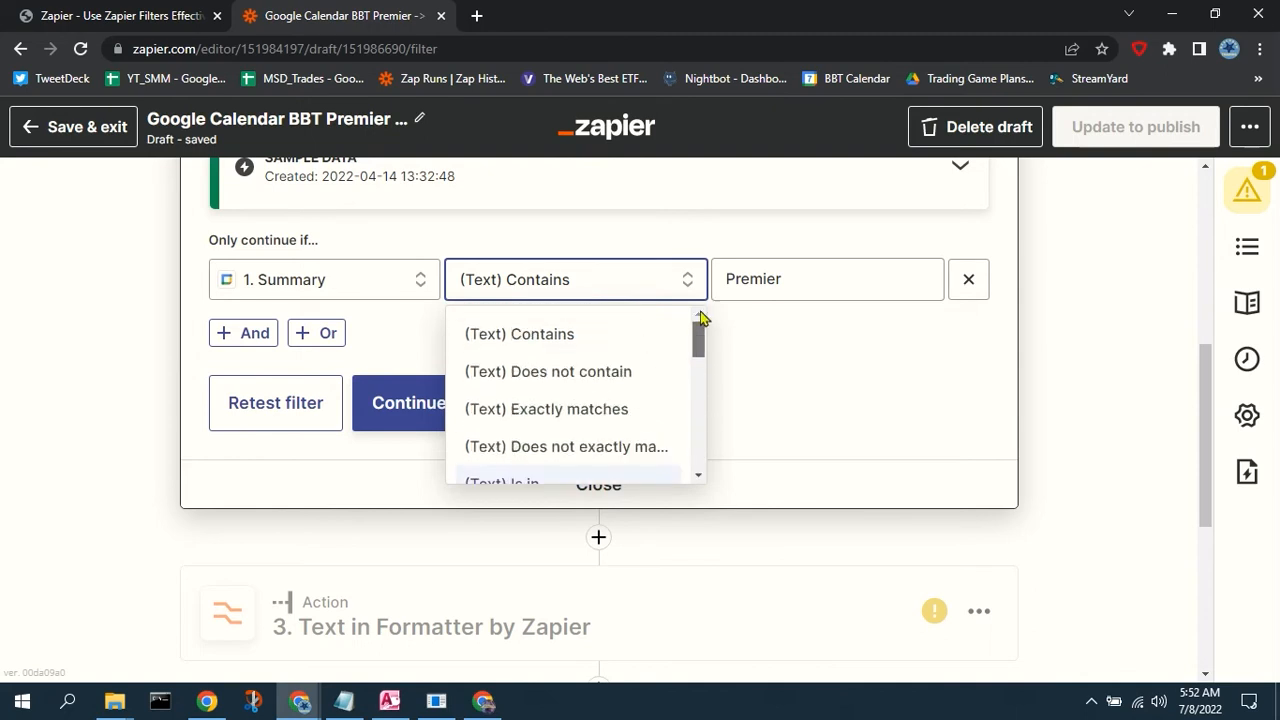
pyautogui.click(784, 390)
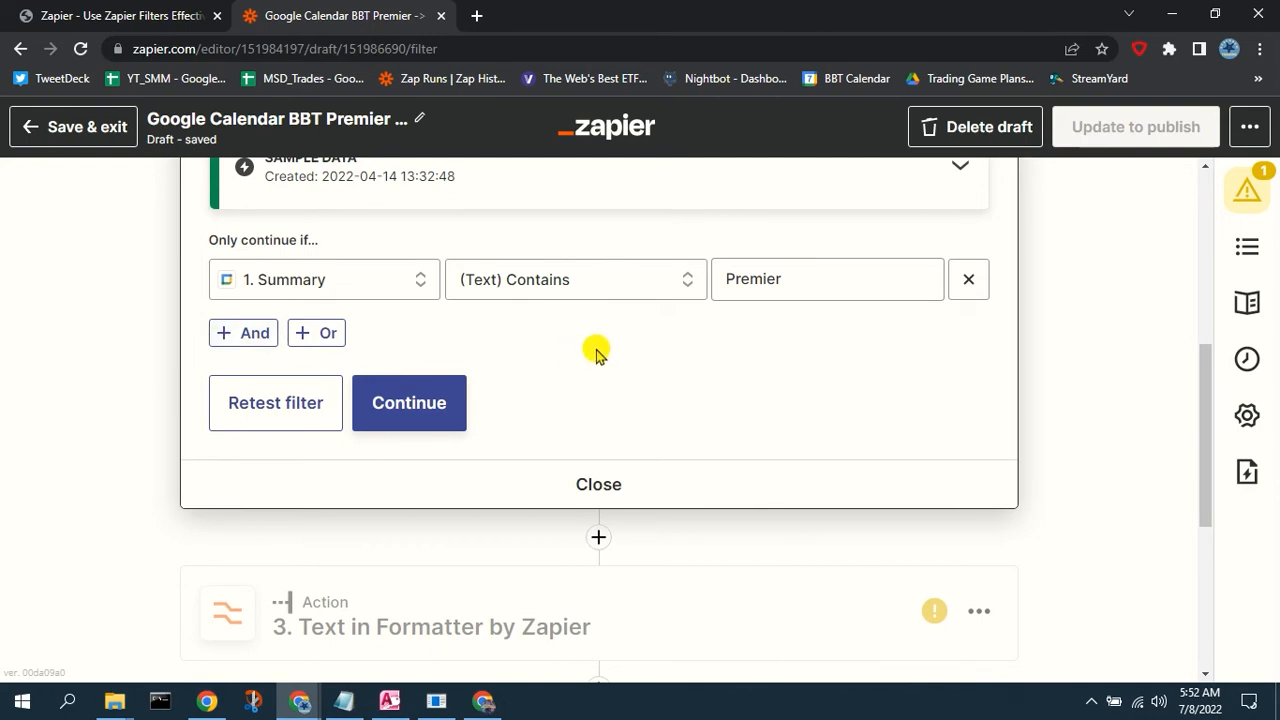
pyautogui.scroll(3, 593, 355)
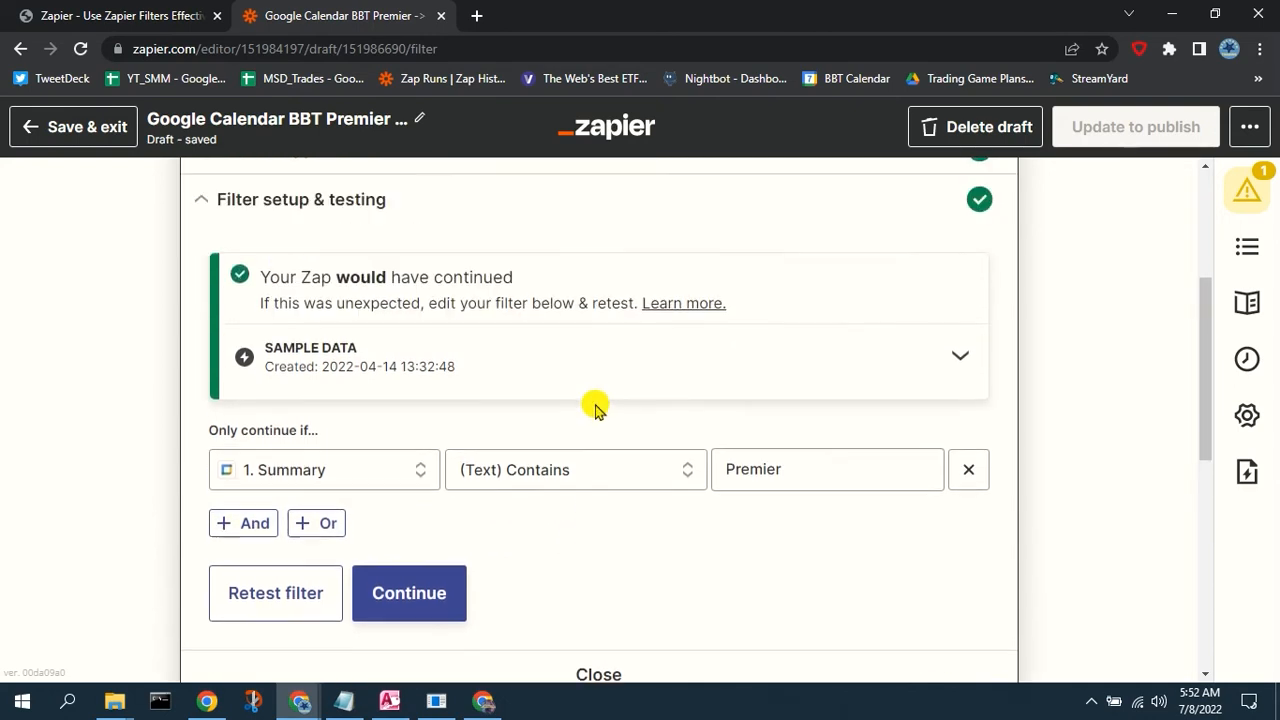
pyautogui.scroll(-2, 594, 410)
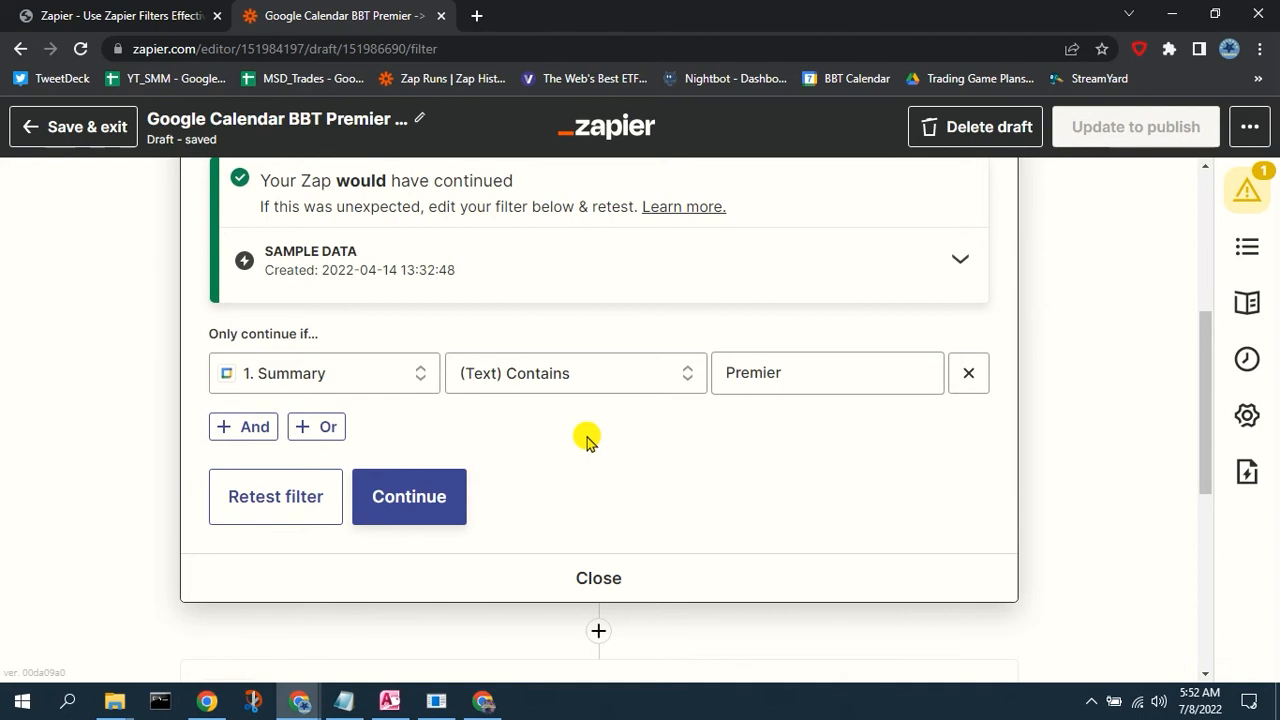
pyautogui.scroll(4, 587, 440)
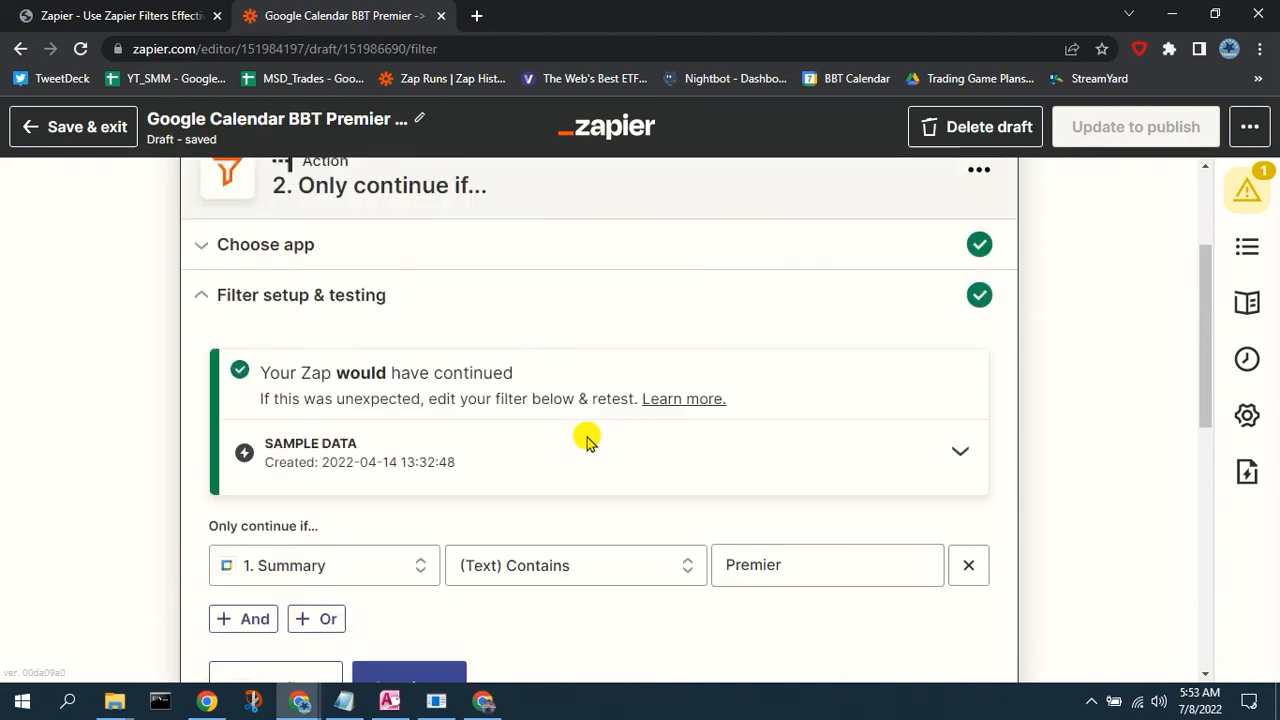
# Open the Google Calendar trigger of the BBT Premier Zap and examine the summary in its test event data.
pyautogui.click(568, 208)
pyautogui.scroll(-2, 523, 531)
pyautogui.click(514, 560)
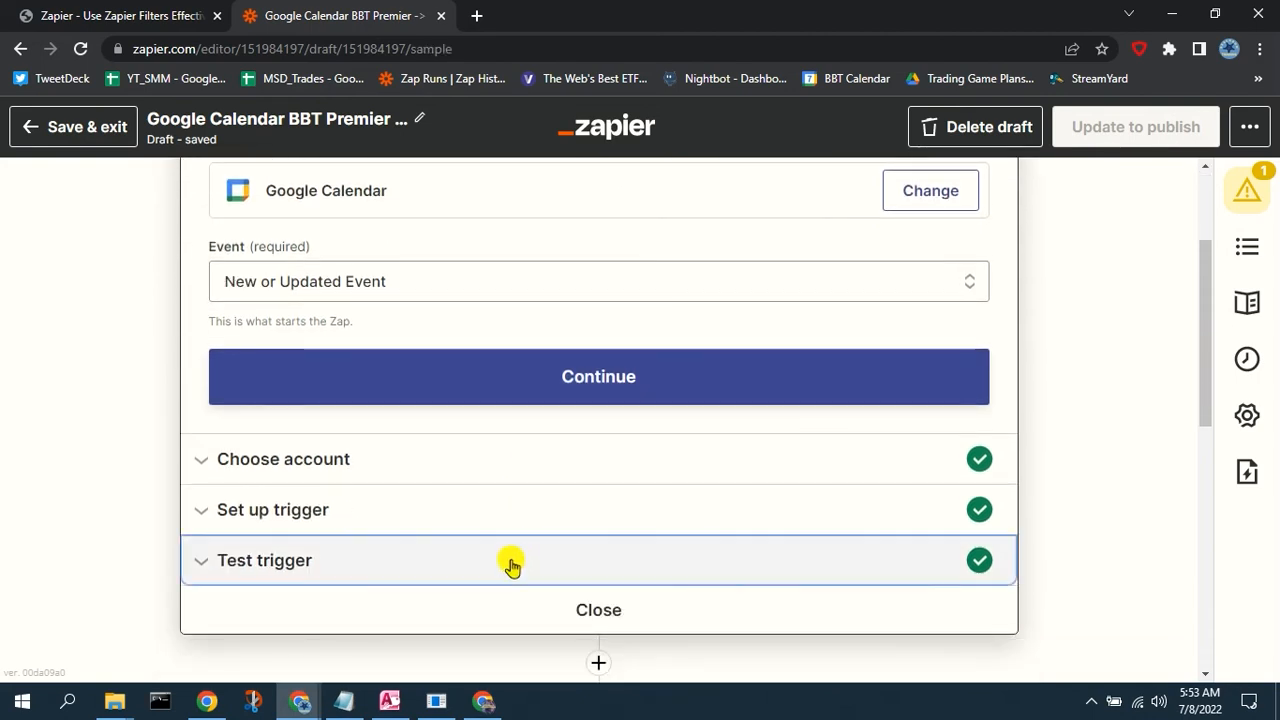
pyautogui.scroll(-3, 994, 464)
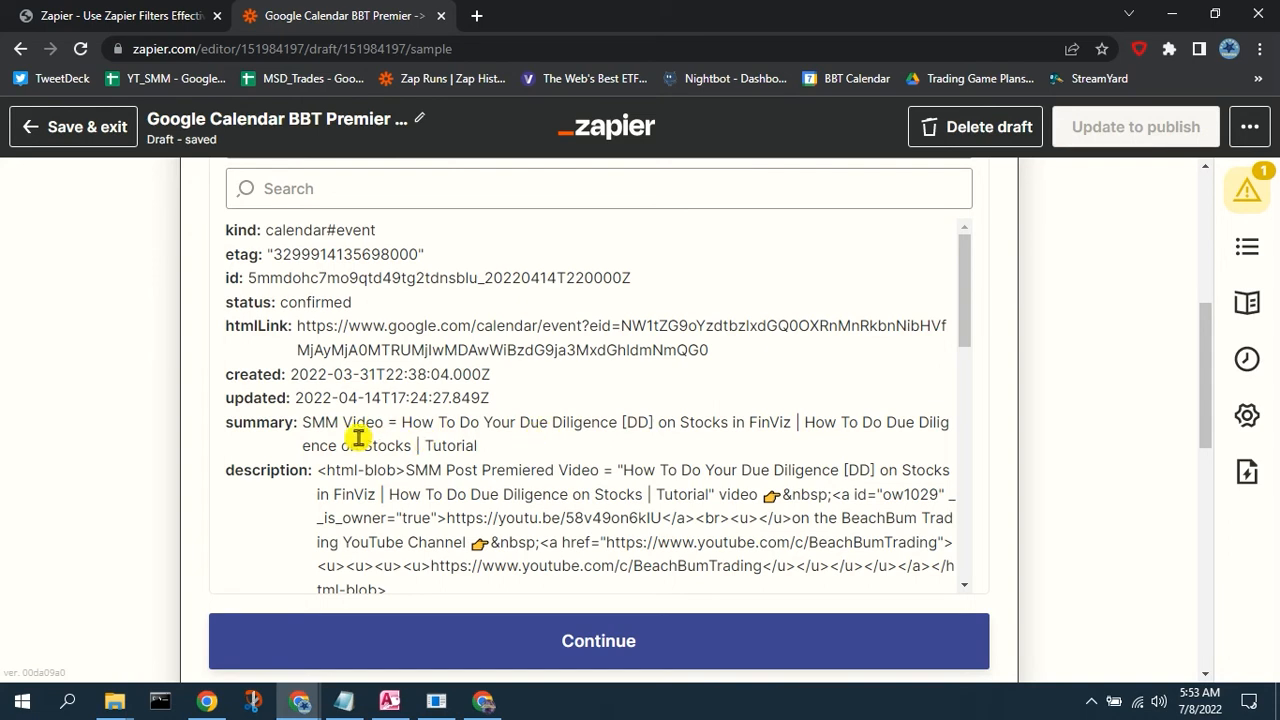
# Return to the filter step's setup and retest the rule that the event summary contains "Premier".
pyautogui.click(799, 628)
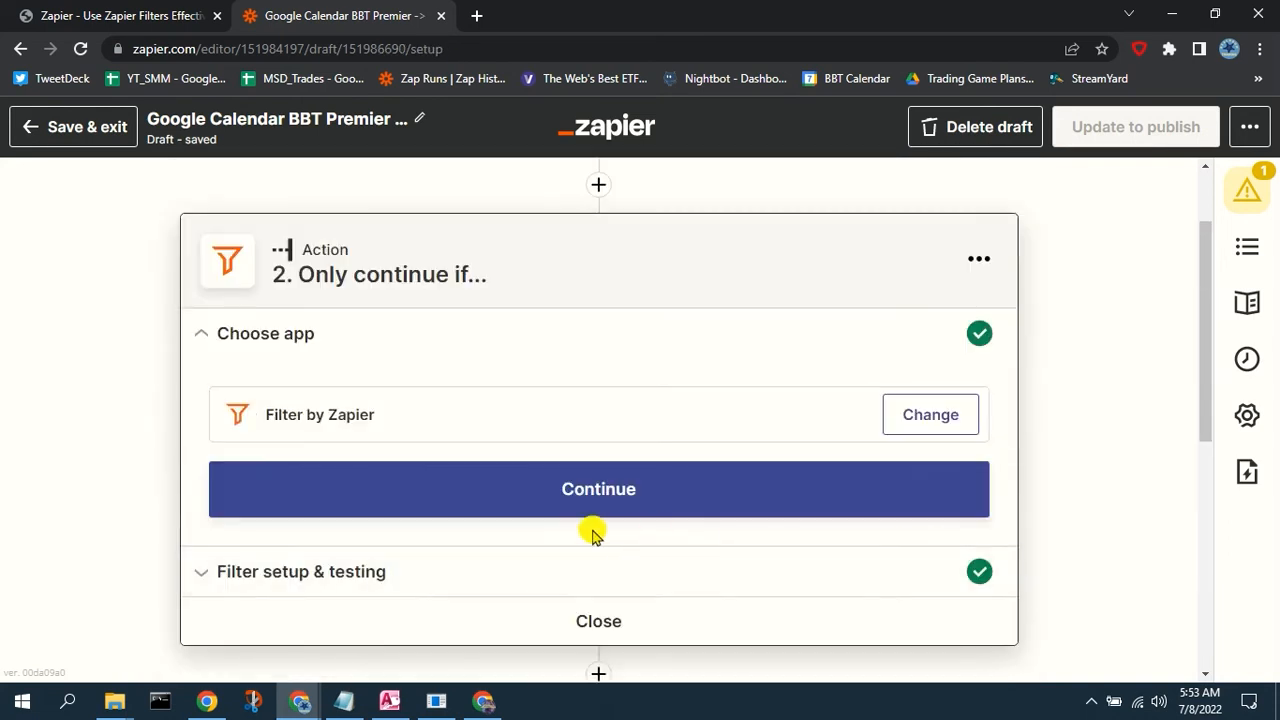
pyautogui.click(546, 588)
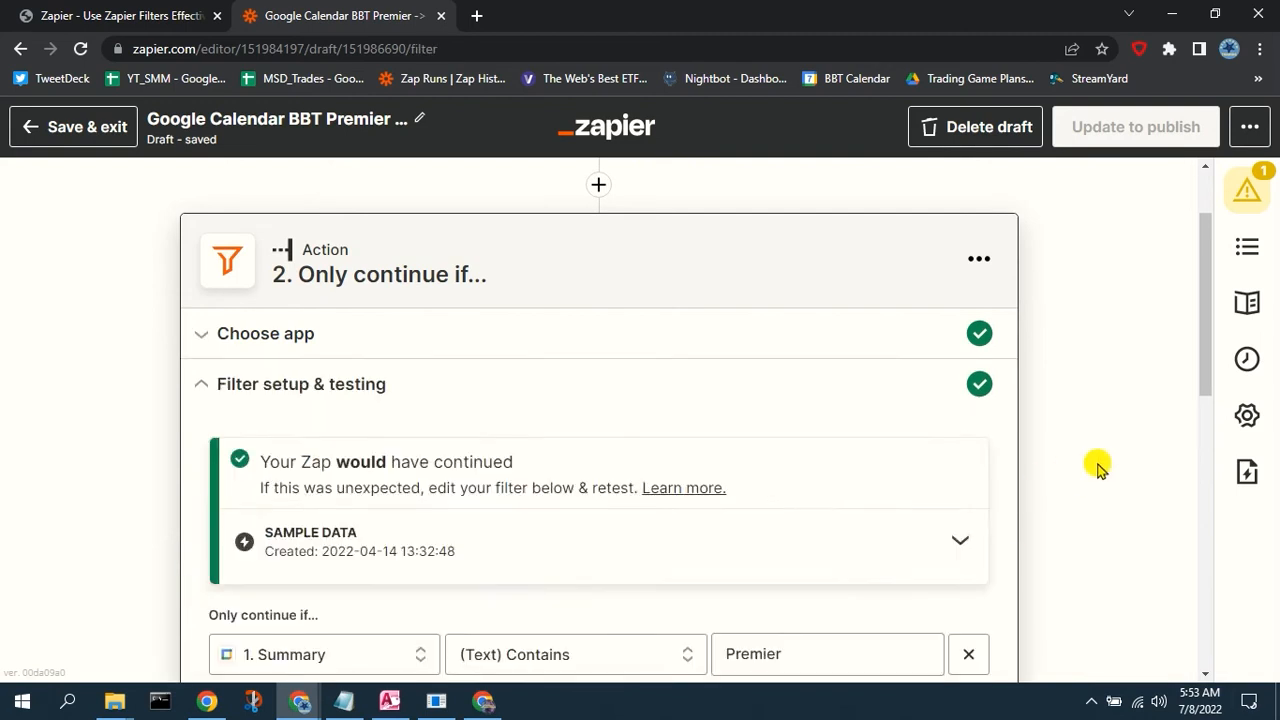
pyautogui.scroll(-5, 1097, 463)
pyautogui.click(292, 410)
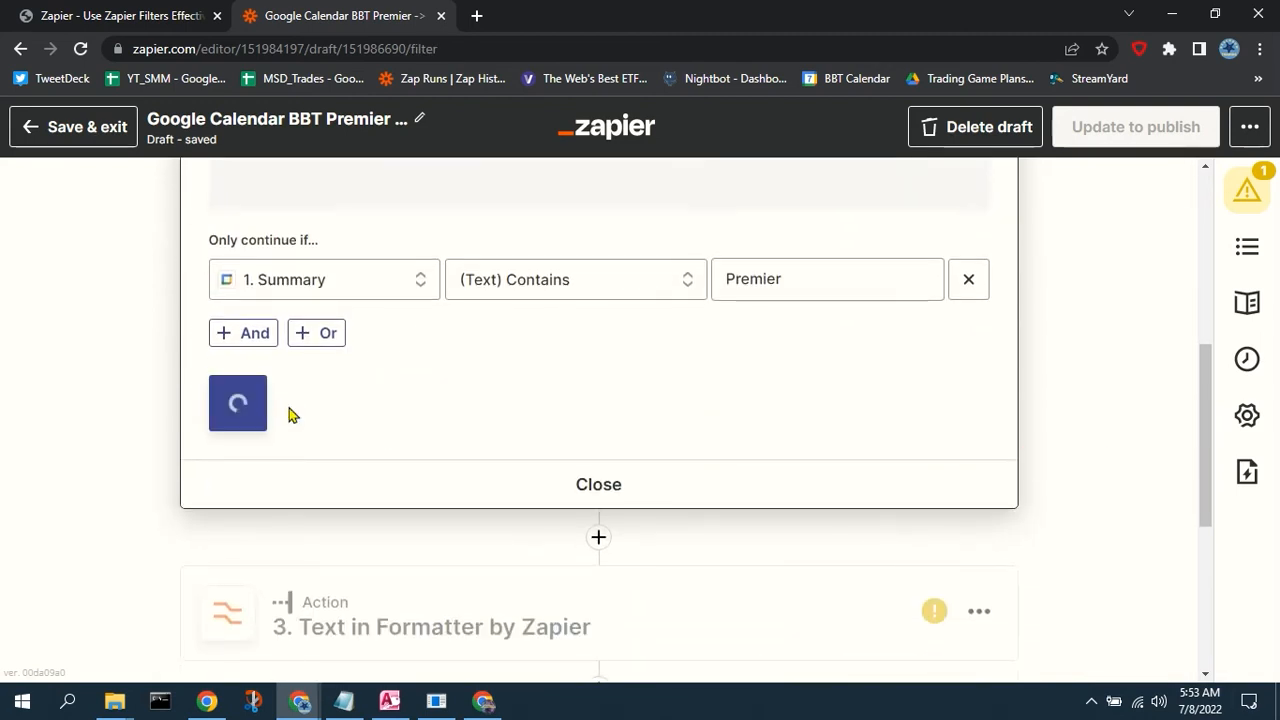
pyautogui.scroll(2, 1060, 410)
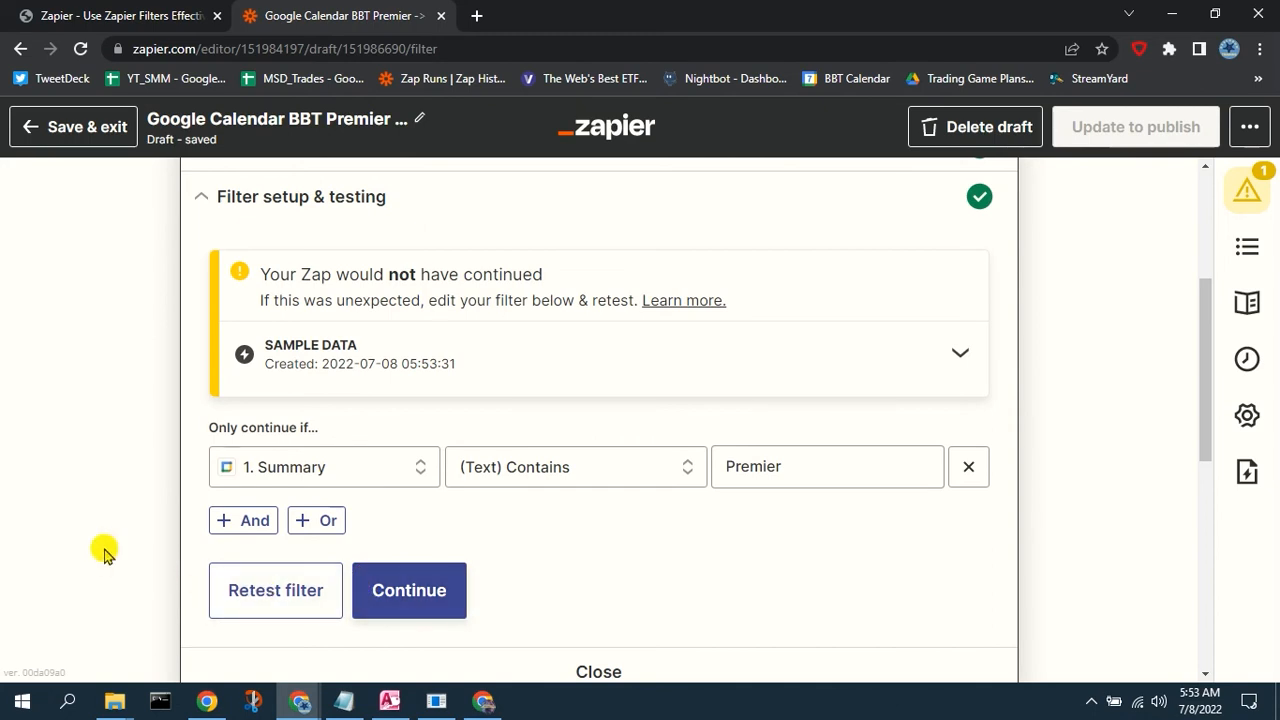
pyautogui.scroll(3, 105, 552)
pyautogui.scroll(-2, 105, 552)
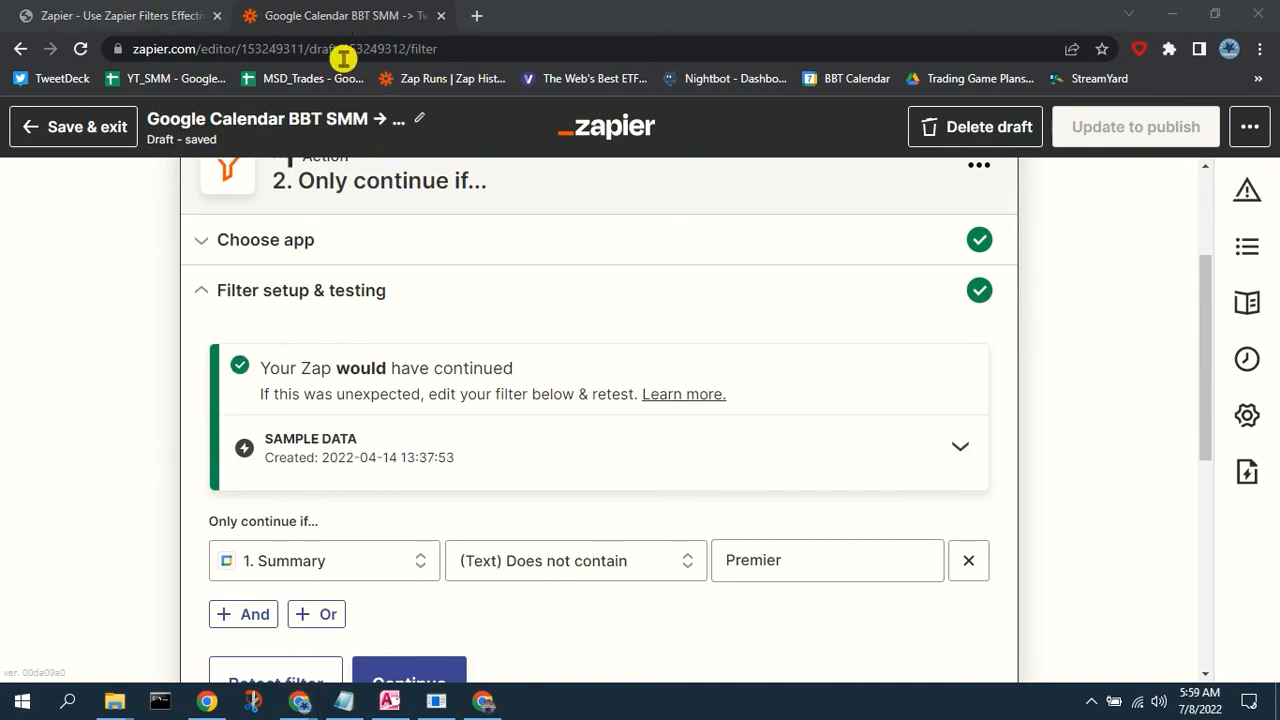
# Switch to the YouTube window to view the Automation playlist, then return to Zapier and review the BBT SMM Zap's "Does not contain" filter rule.
pyautogui.click(485, 700)
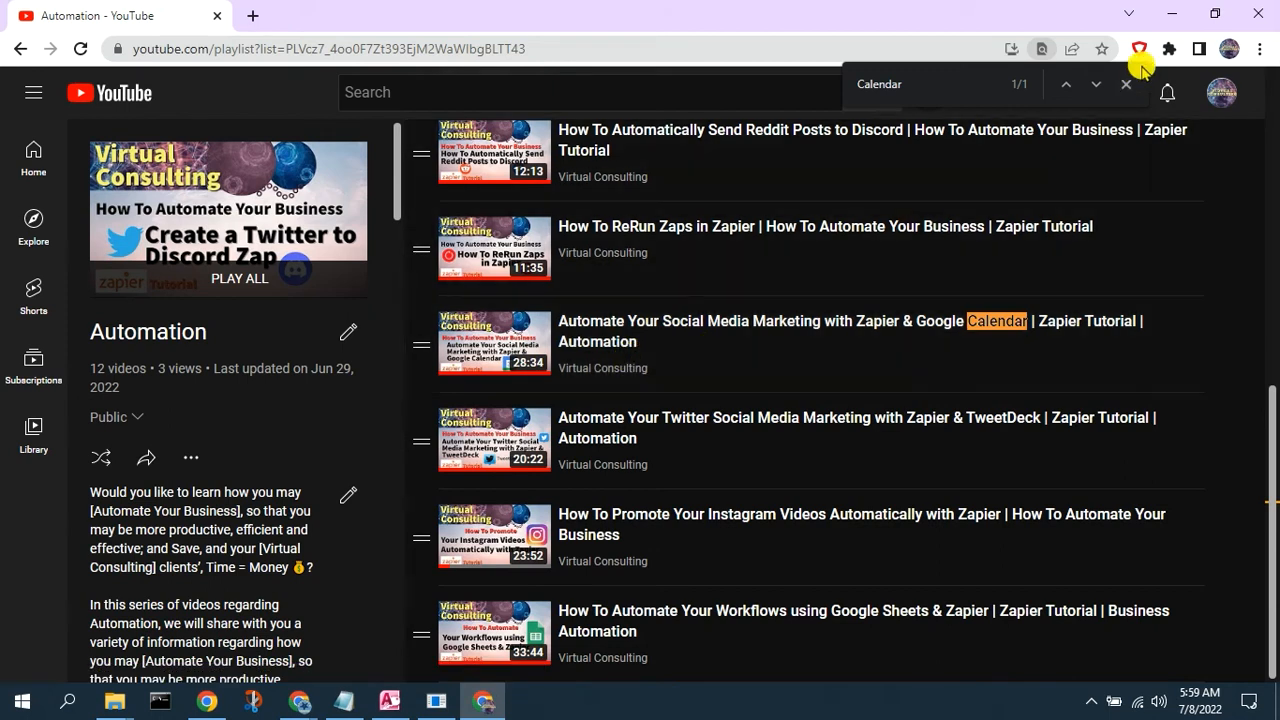
pyautogui.click(1170, 16)
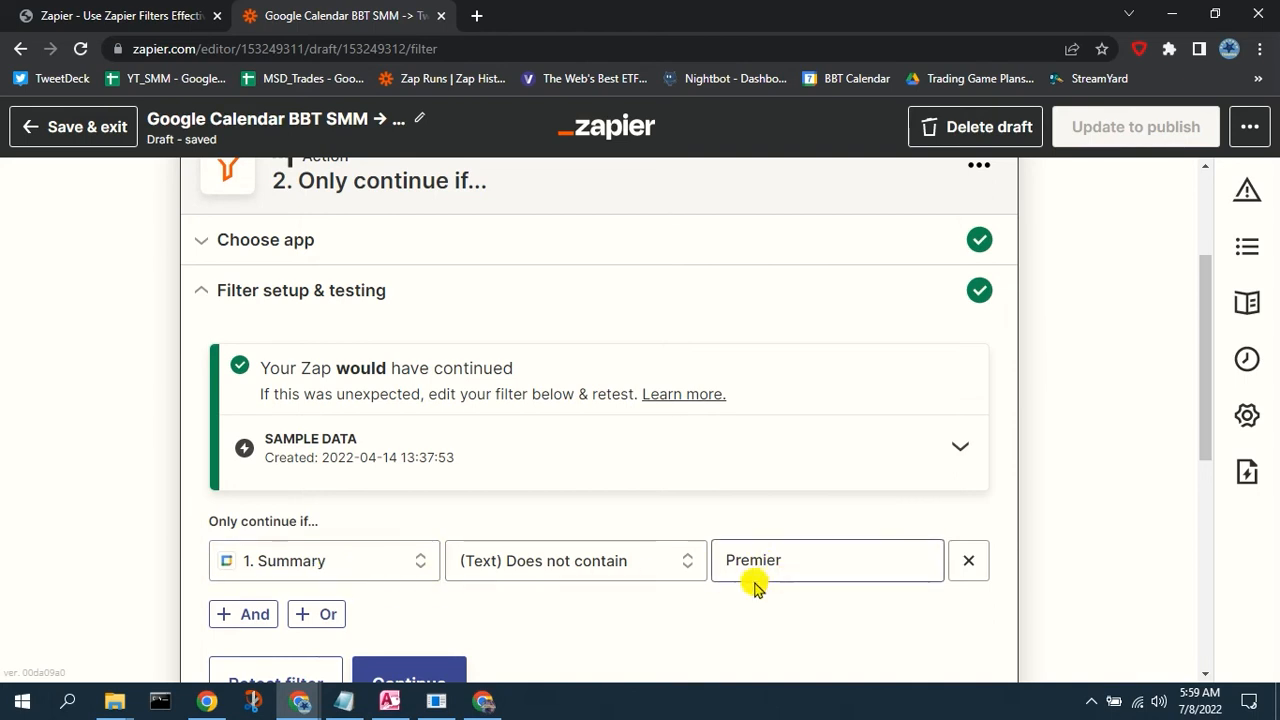
pyautogui.scroll(-1, 553, 597)
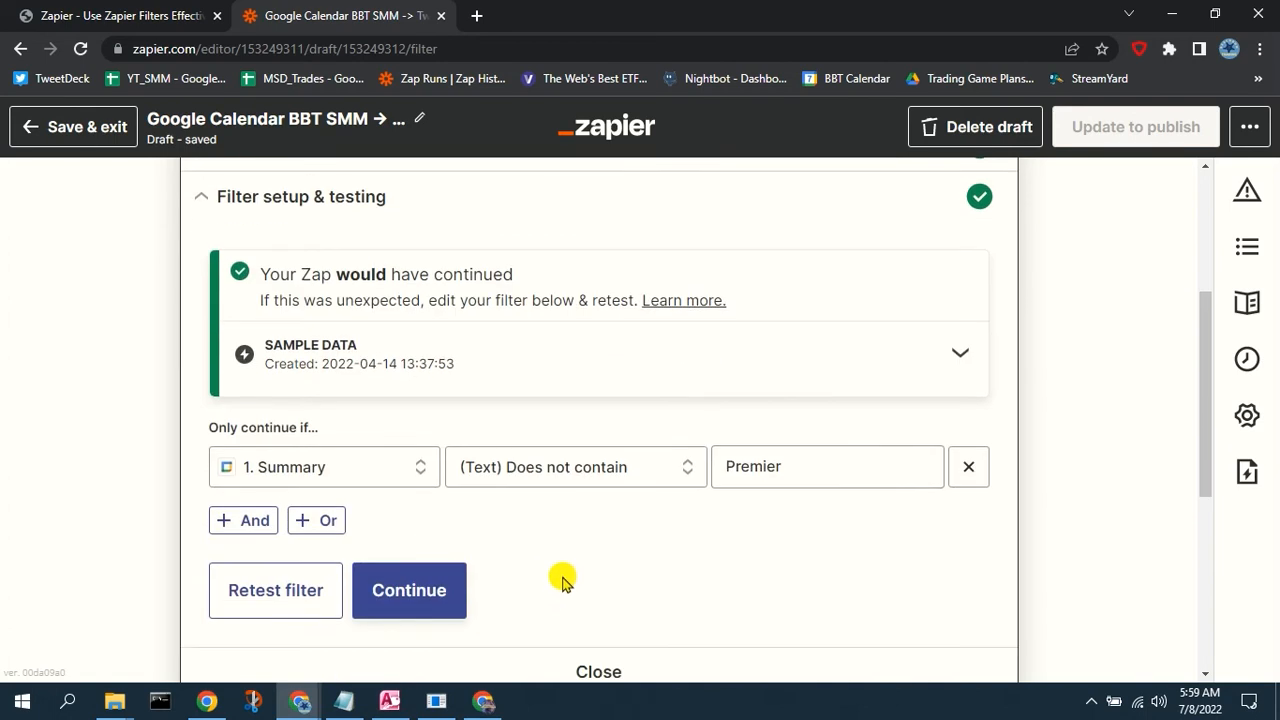
pyautogui.scroll(1, 562, 580)
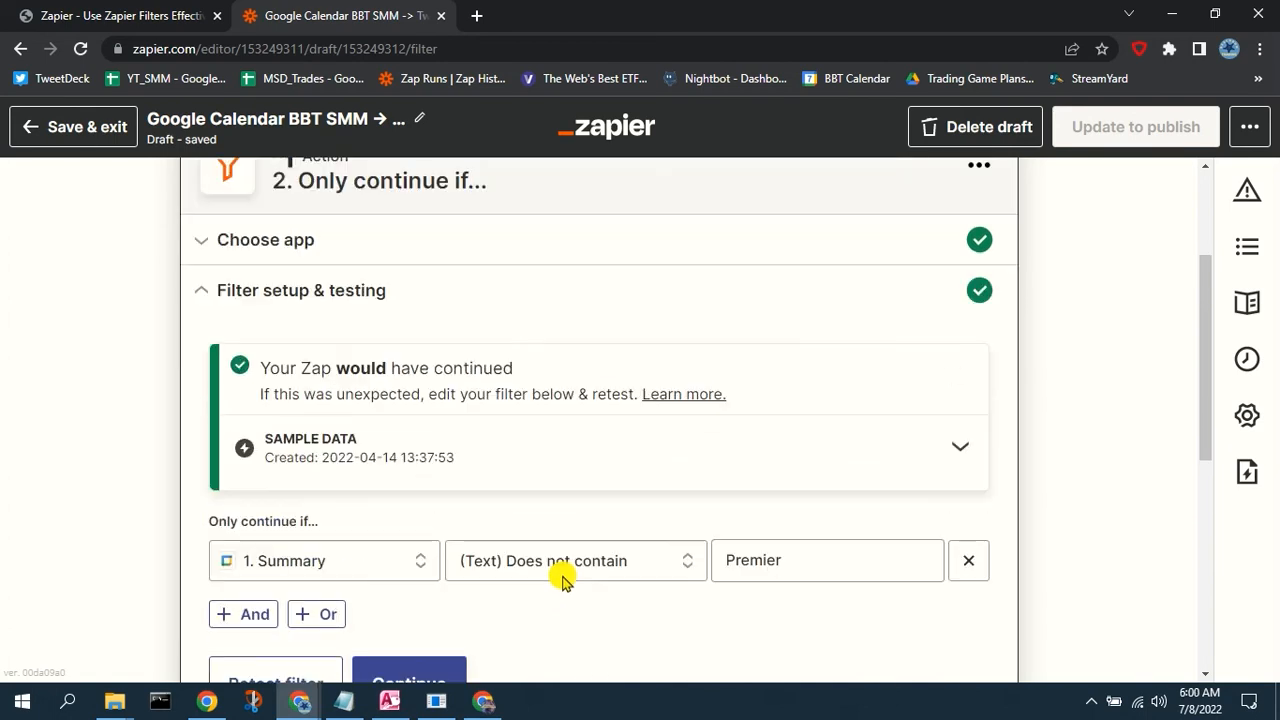
pyautogui.scroll(-1, 563, 583)
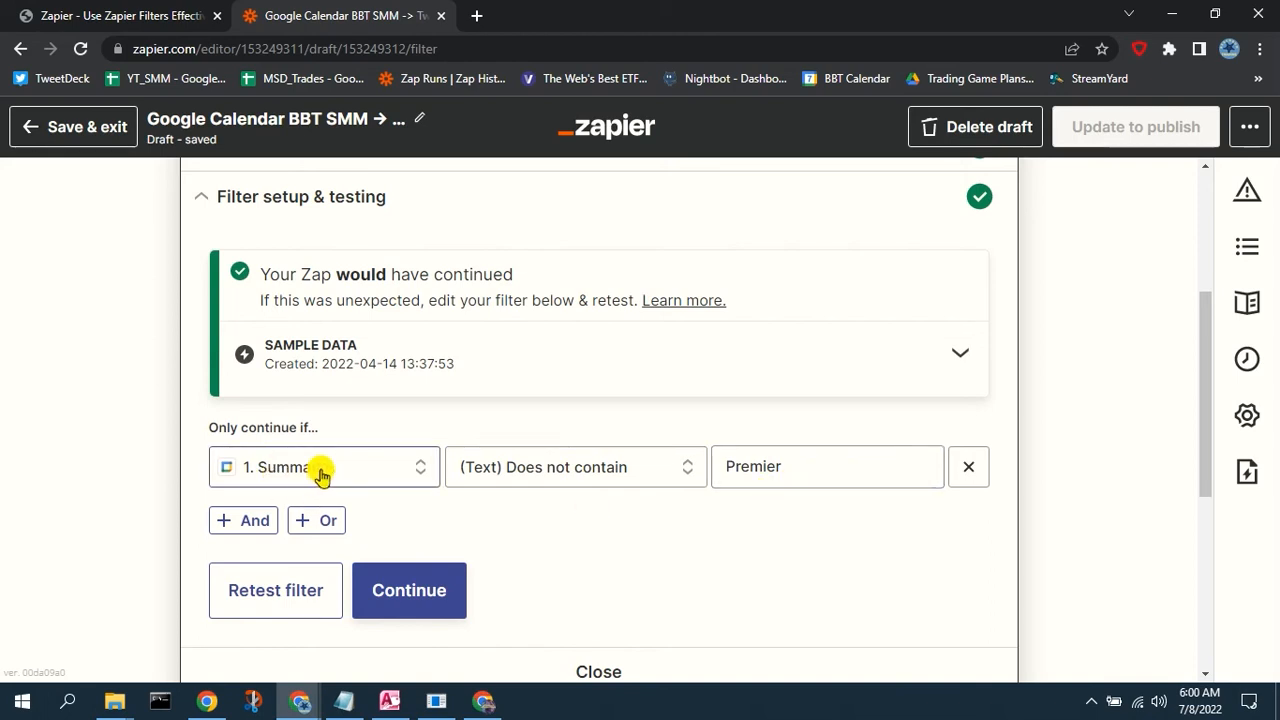
# Open the BBT SMM Zap's Google Calendar trigger and examine the sample event's data under its trigger test.
pyautogui.scroll(3, 772, 548)
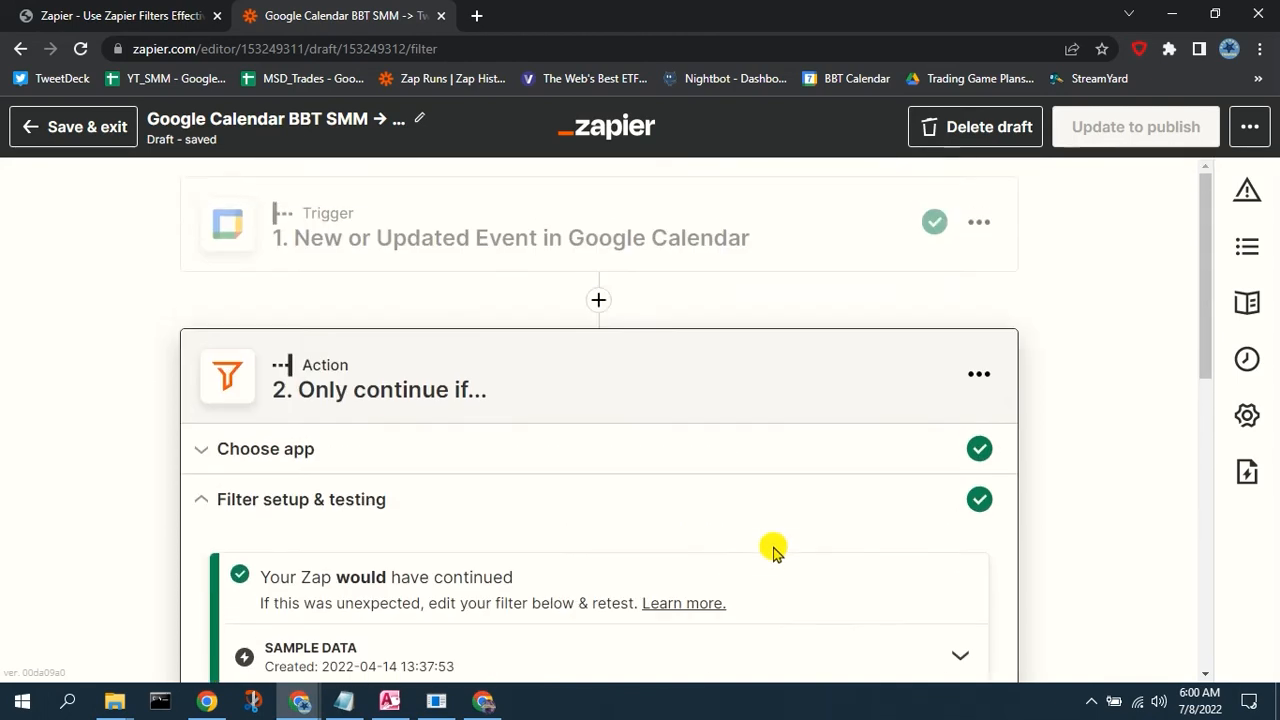
pyautogui.click(626, 210)
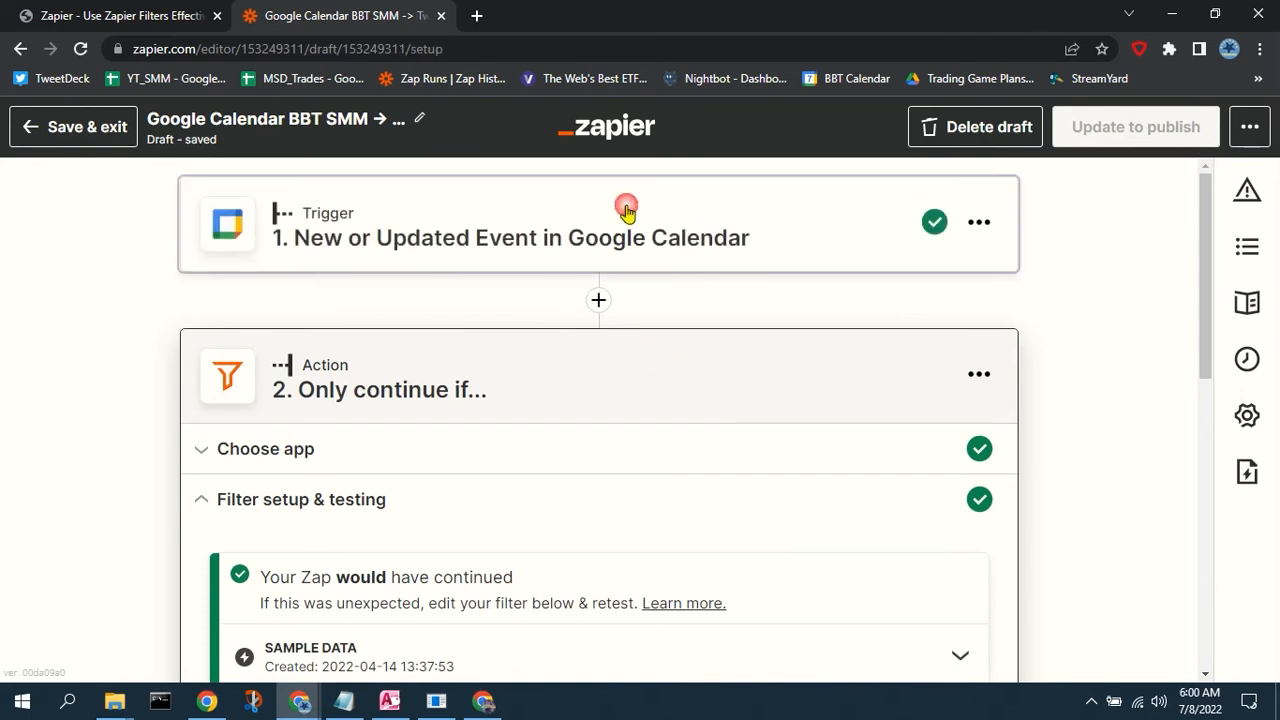
pyautogui.scroll(-1, 568, 558)
pyautogui.scroll(-2, 566, 558)
pyautogui.click(490, 481)
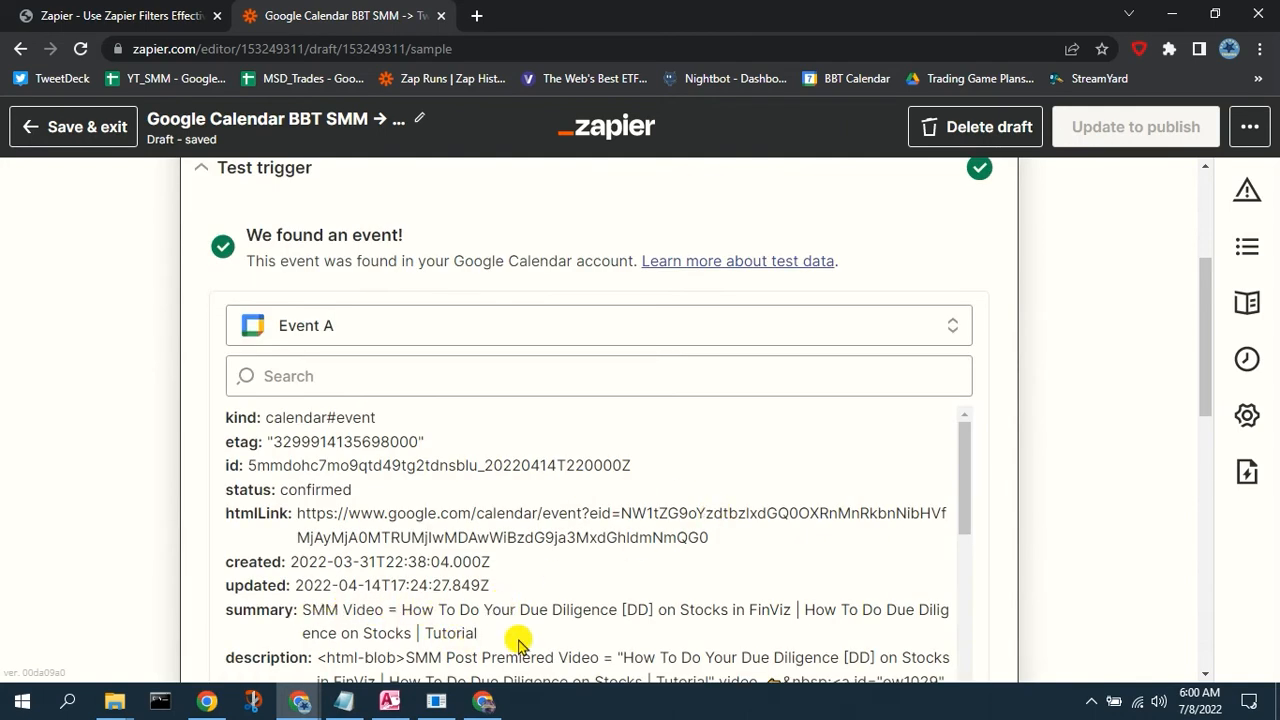
pyautogui.scroll(-6, 1131, 563)
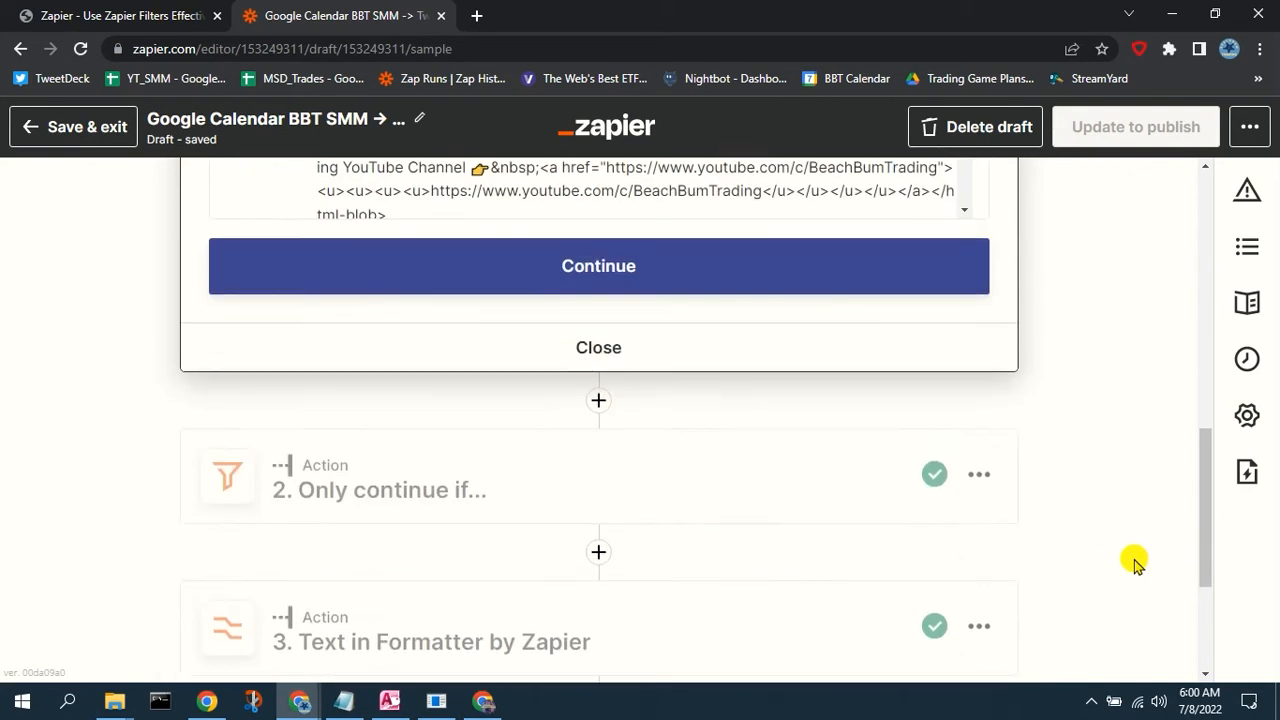
# Reopen the BBT SMM Zap's filter setup, retest the rule that the summary does not contain "Premier", and review the result and following actions.
pyautogui.click(611, 474)
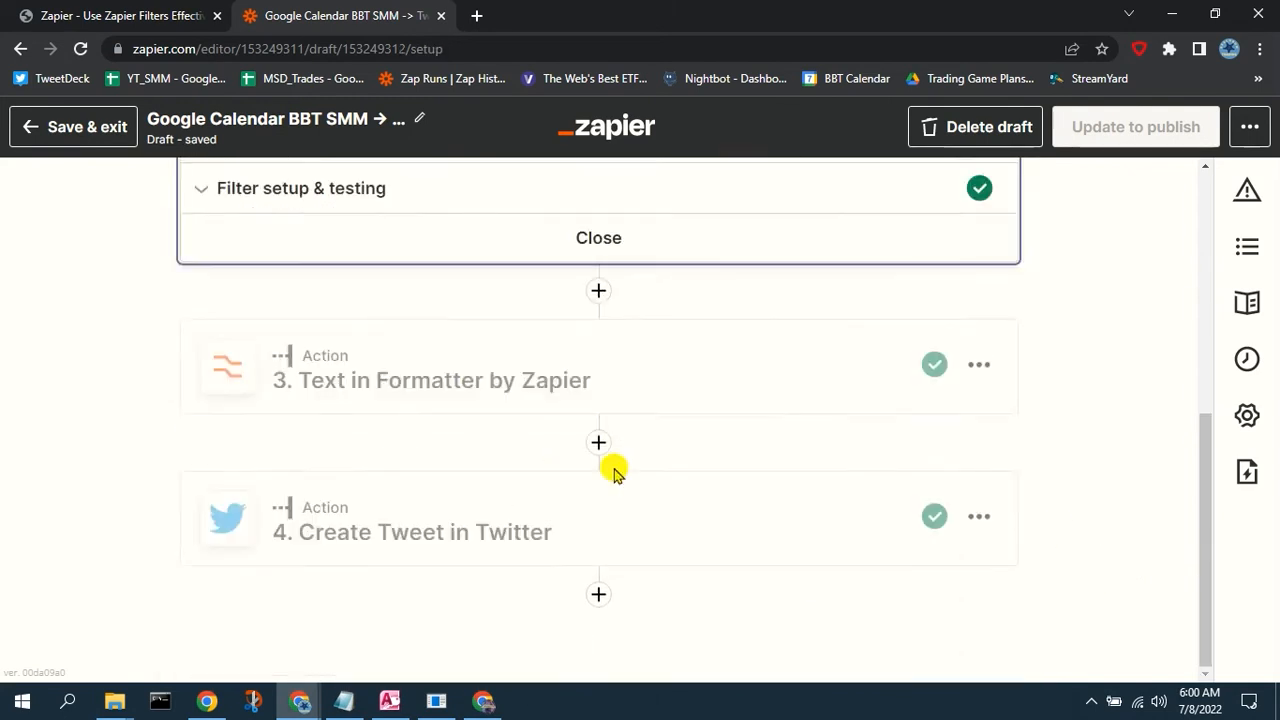
pyautogui.click(614, 578)
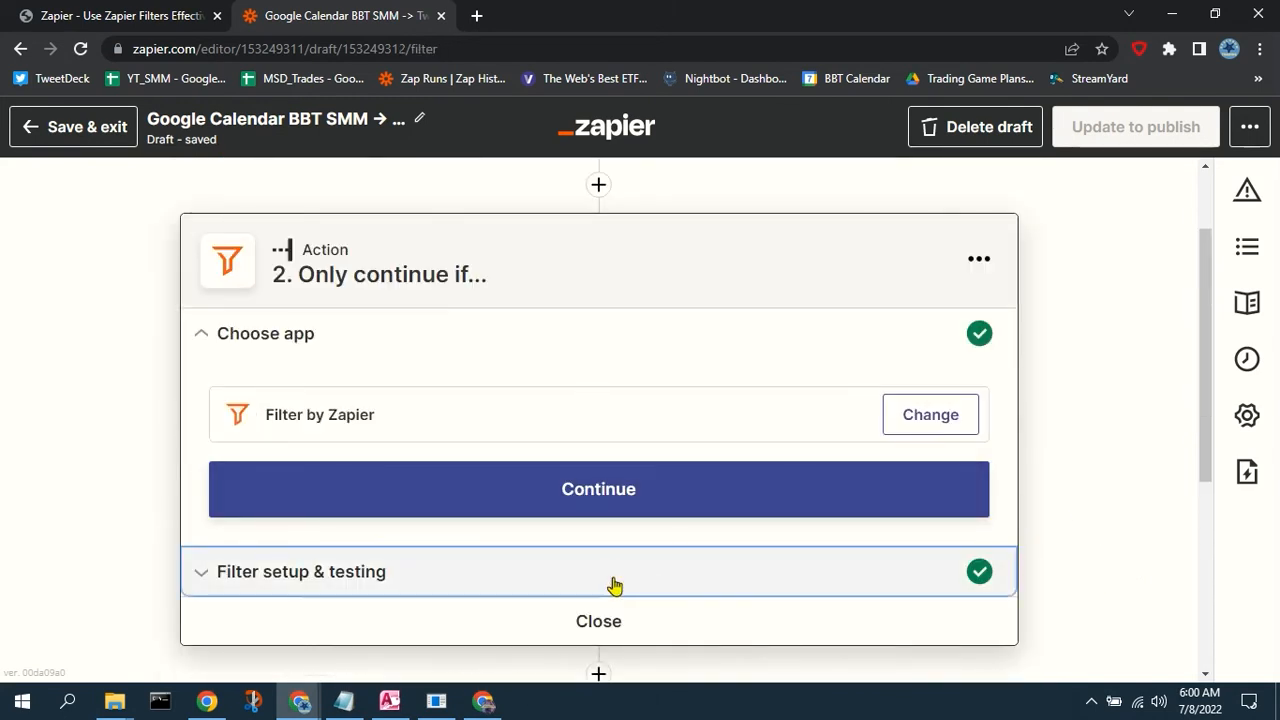
pyautogui.scroll(-4, 1058, 465)
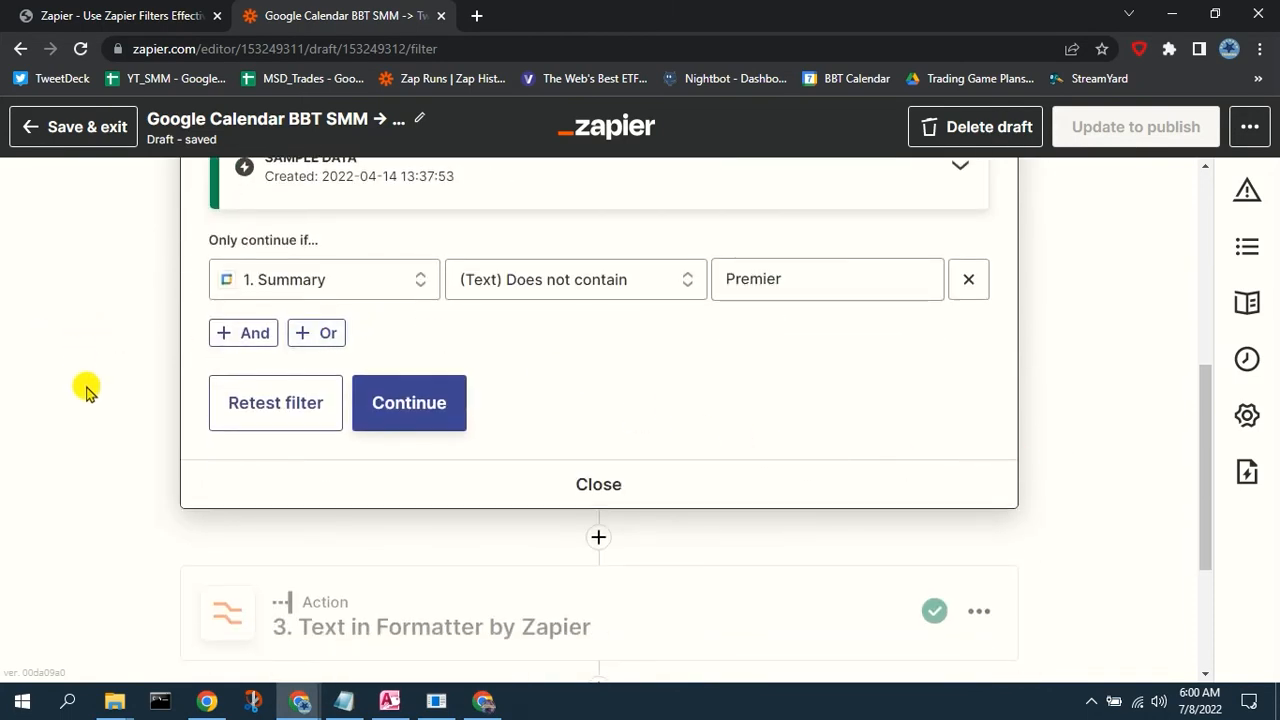
pyautogui.click(270, 416)
pyautogui.scroll(3, 1066, 420)
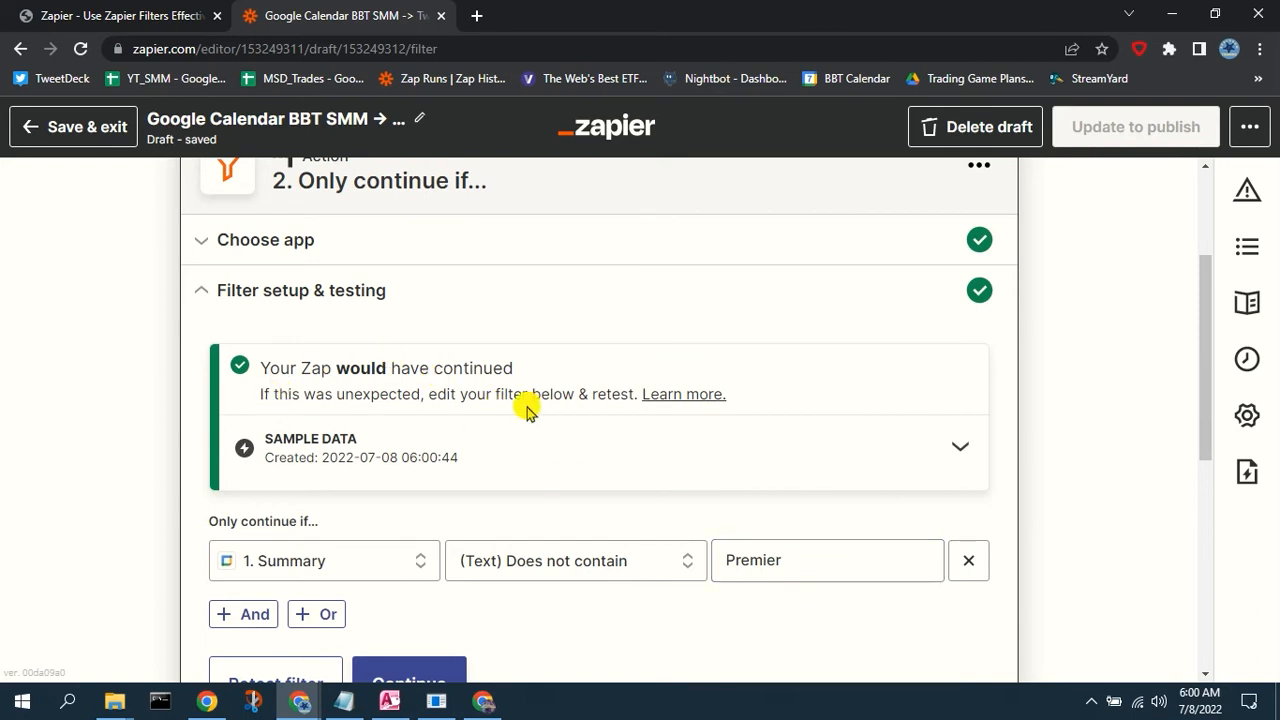
pyautogui.scroll(-1, 1077, 440)
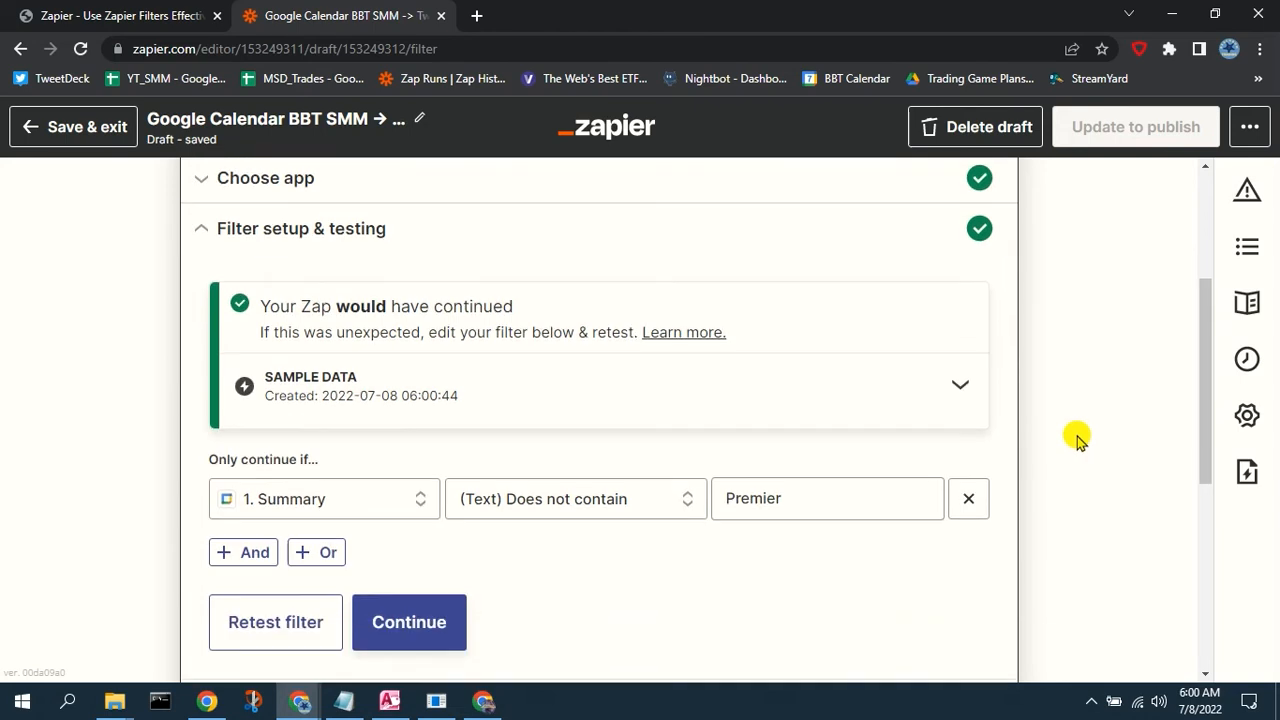
pyautogui.scroll(-4, 1077, 440)
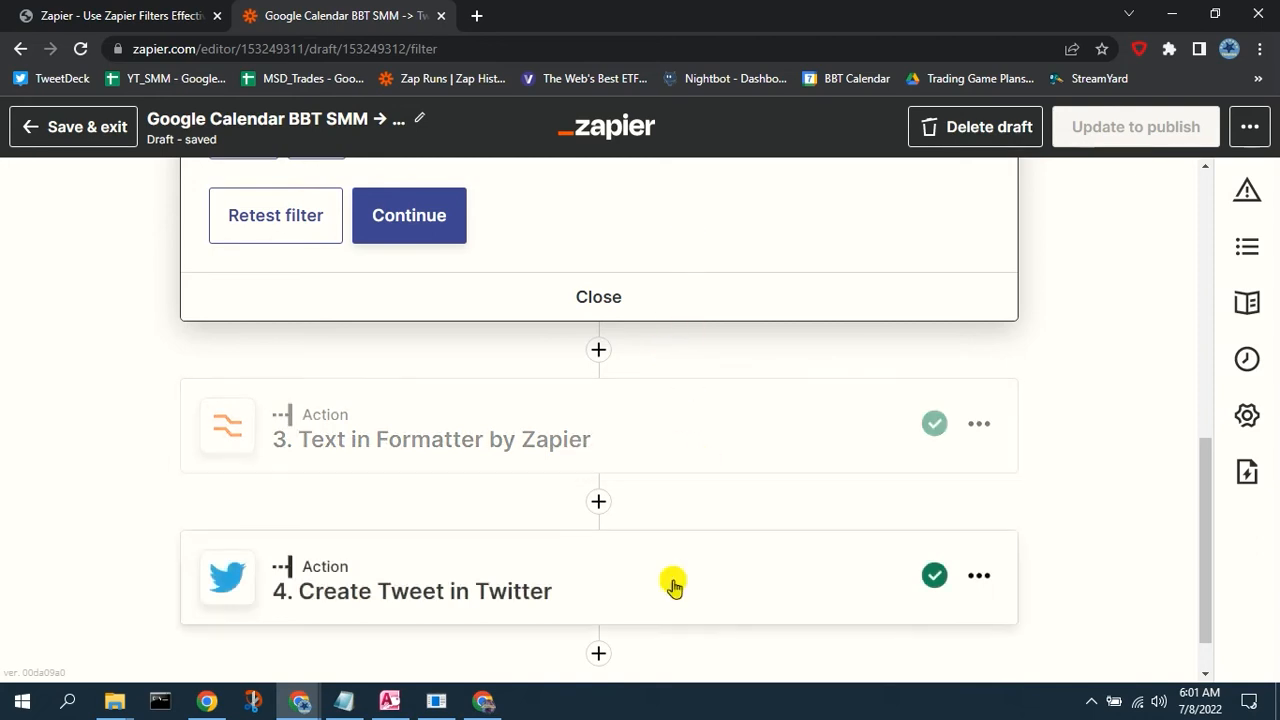
pyautogui.scroll(4, 1088, 362)
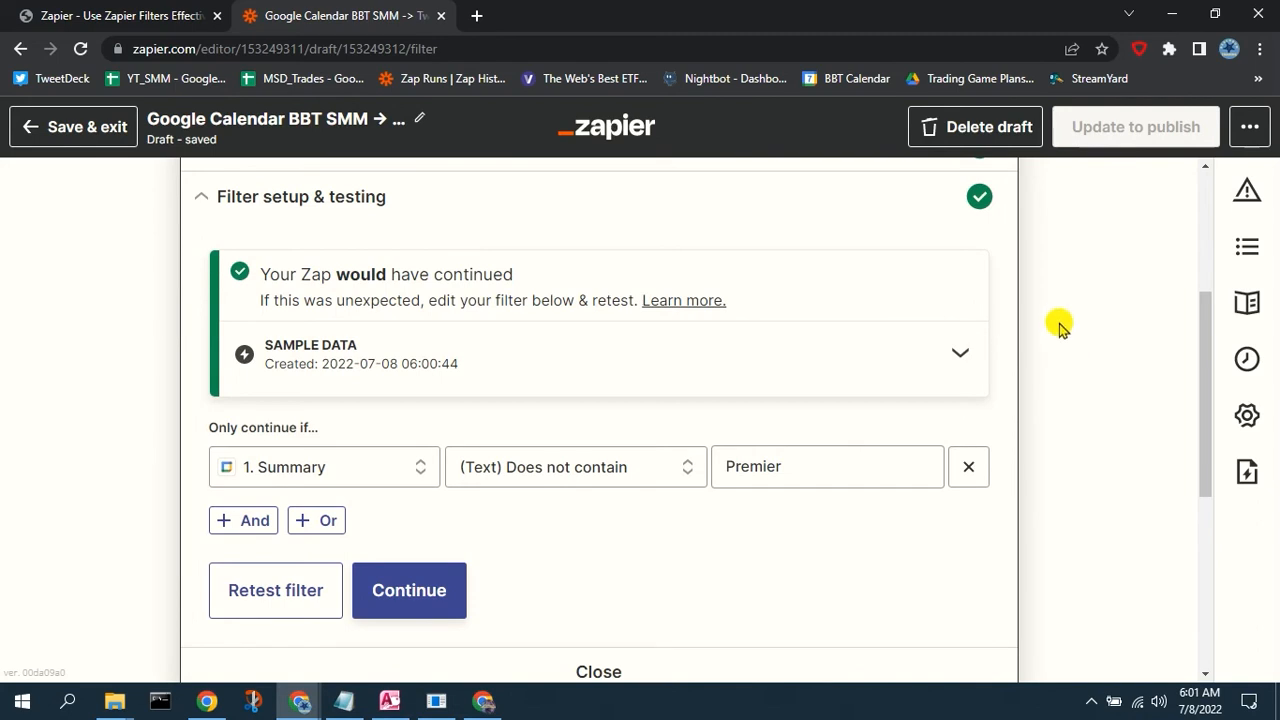
pyautogui.scroll(-3, 1060, 325)
pyautogui.scroll(2, 1060, 325)
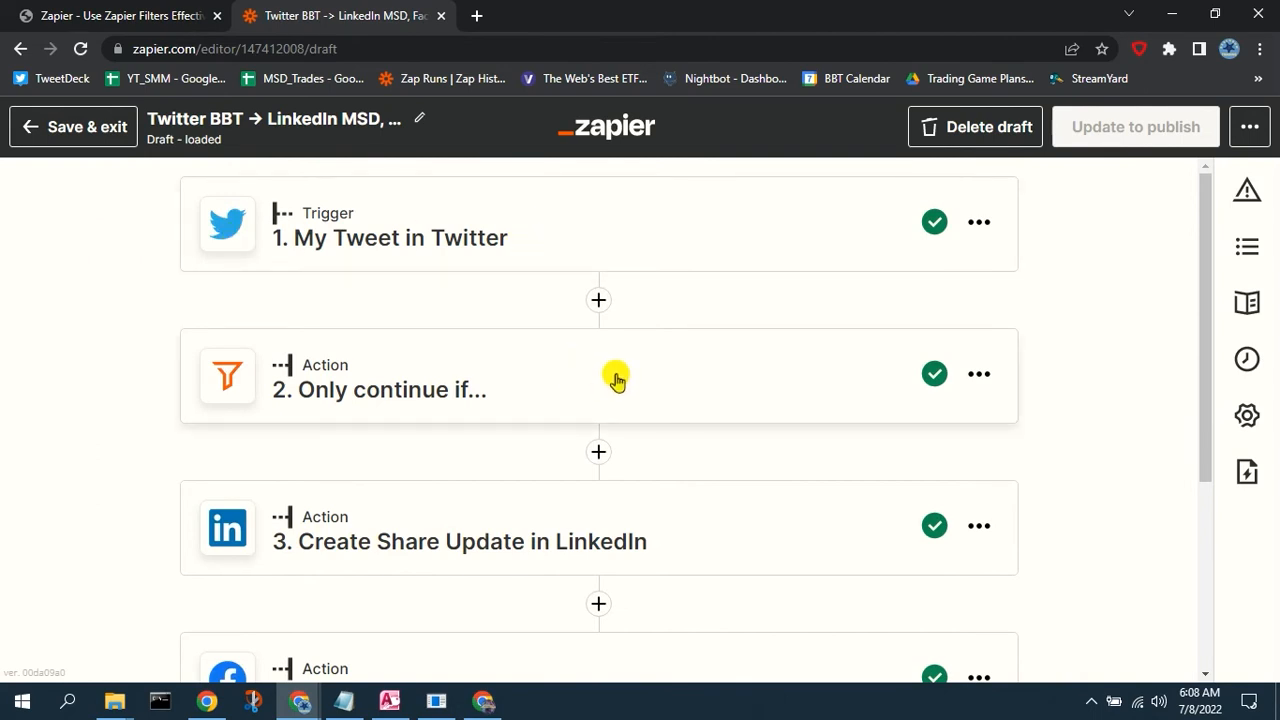
# Open the filter step of the Twitter BBT to LinkedIn Zap and examine its combined text rules and the posting actions after it.
pyautogui.scroll(-1, 616, 380)
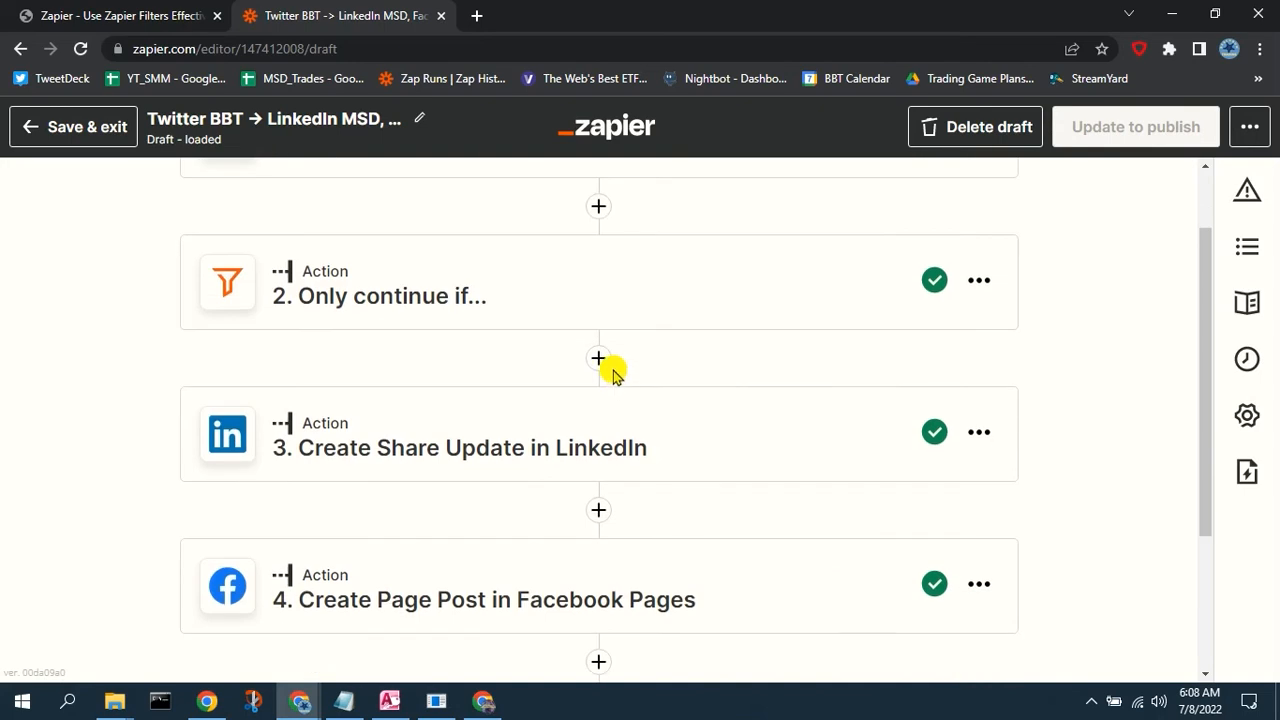
pyautogui.scroll(1, 613, 373)
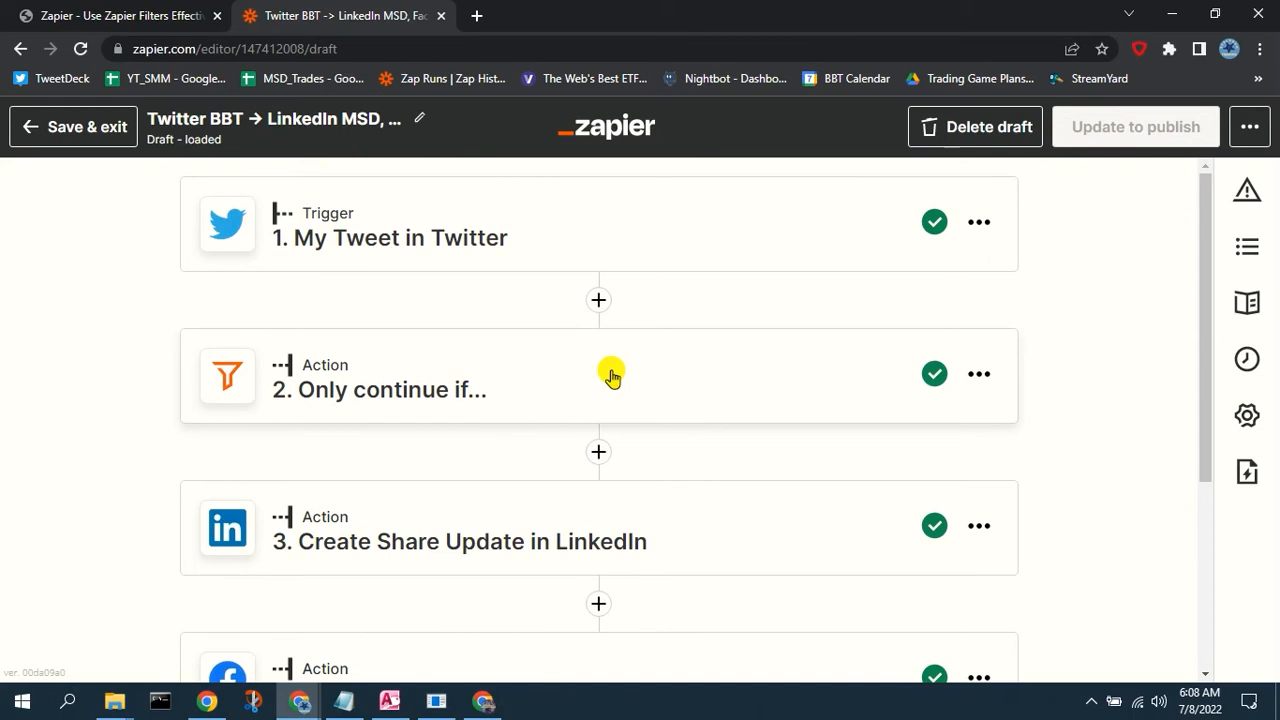
pyautogui.click(680, 378)
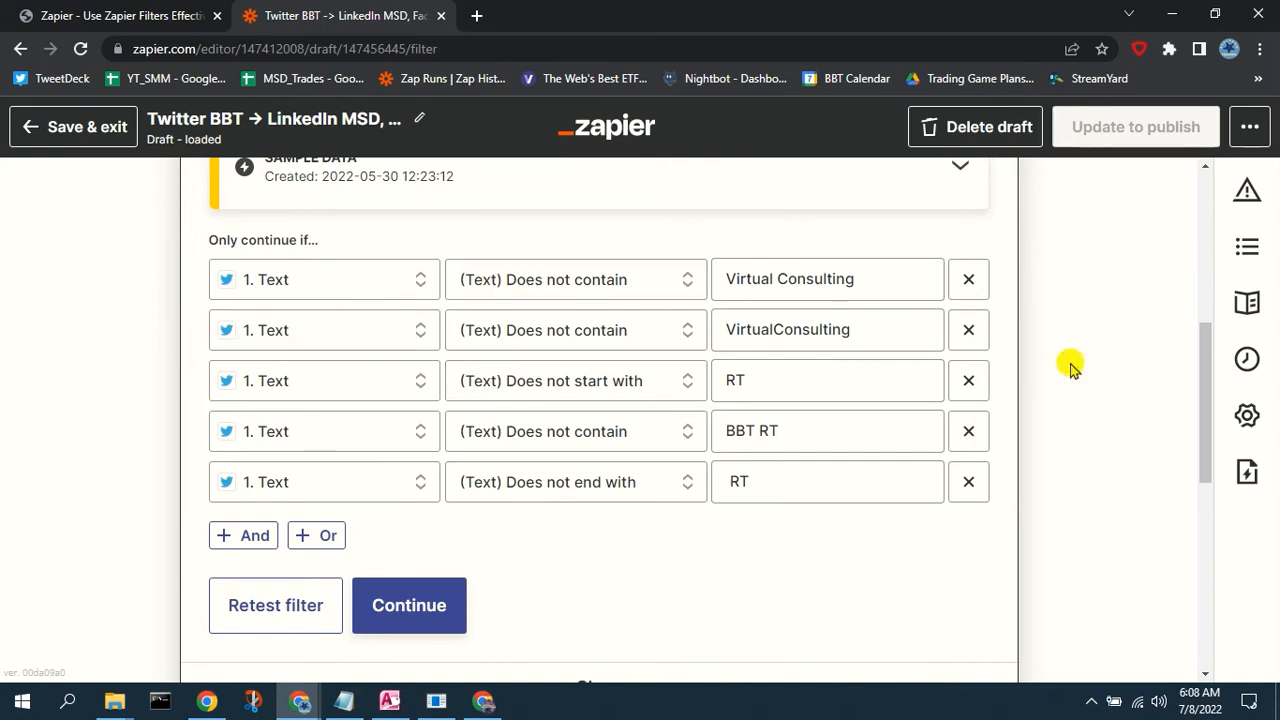
pyautogui.scroll(-4, 1069, 368)
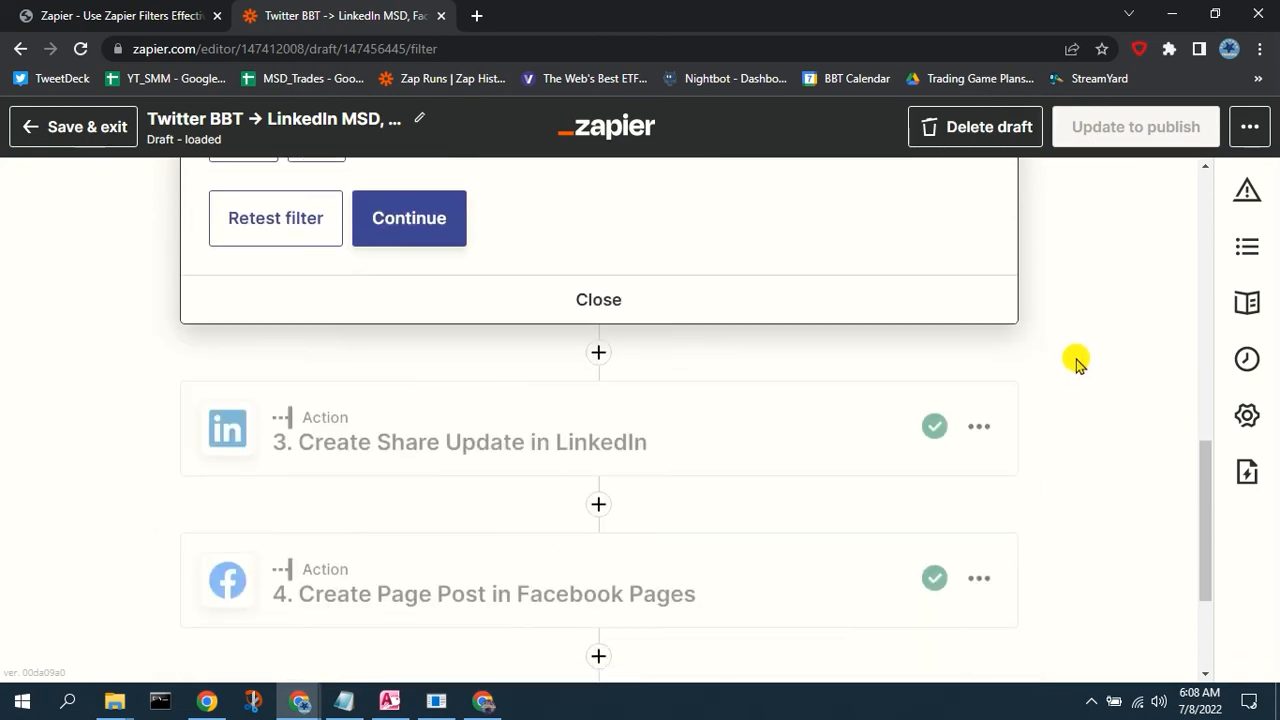
pyautogui.scroll(-2, 1075, 363)
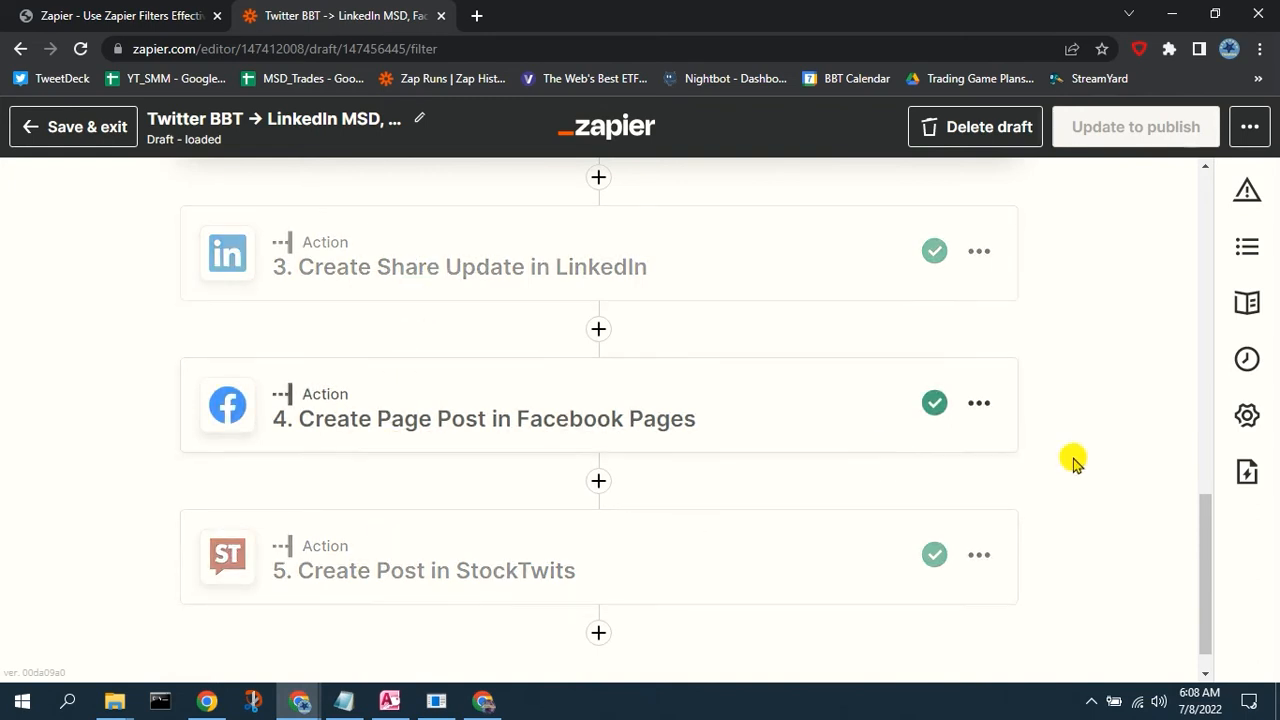
pyautogui.scroll(4, 1107, 463)
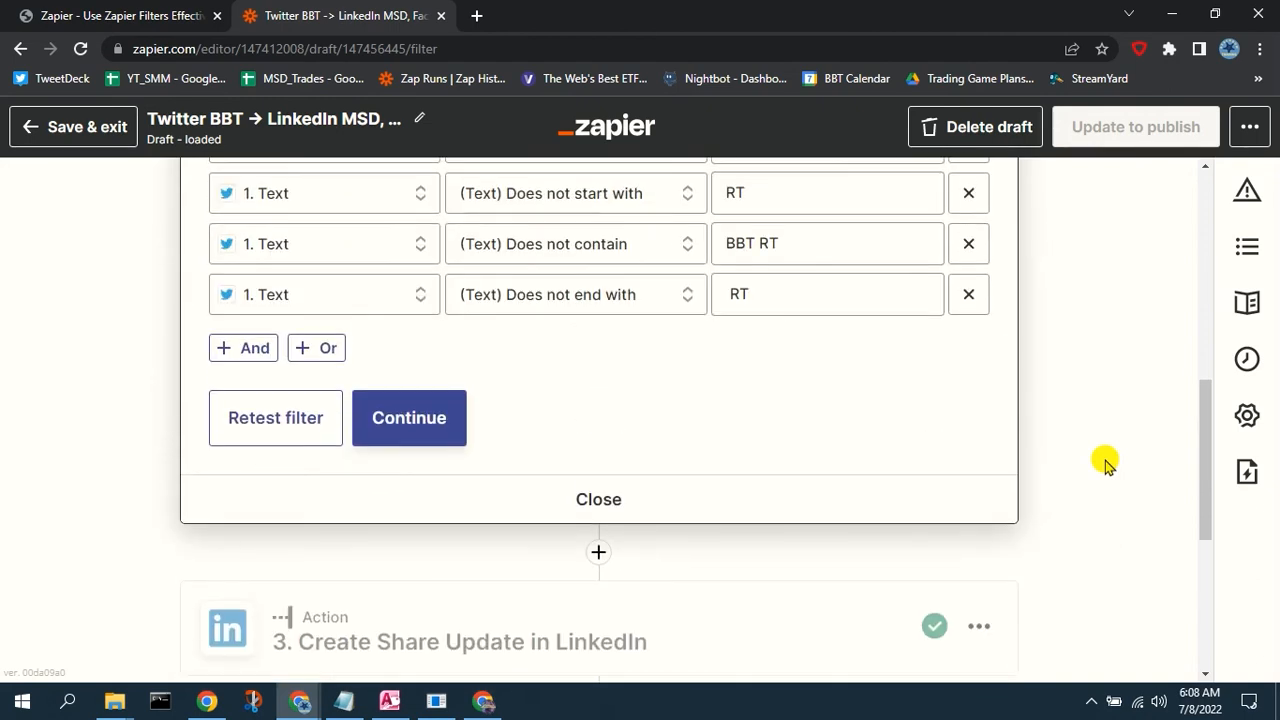
pyautogui.scroll(-3, 1107, 463)
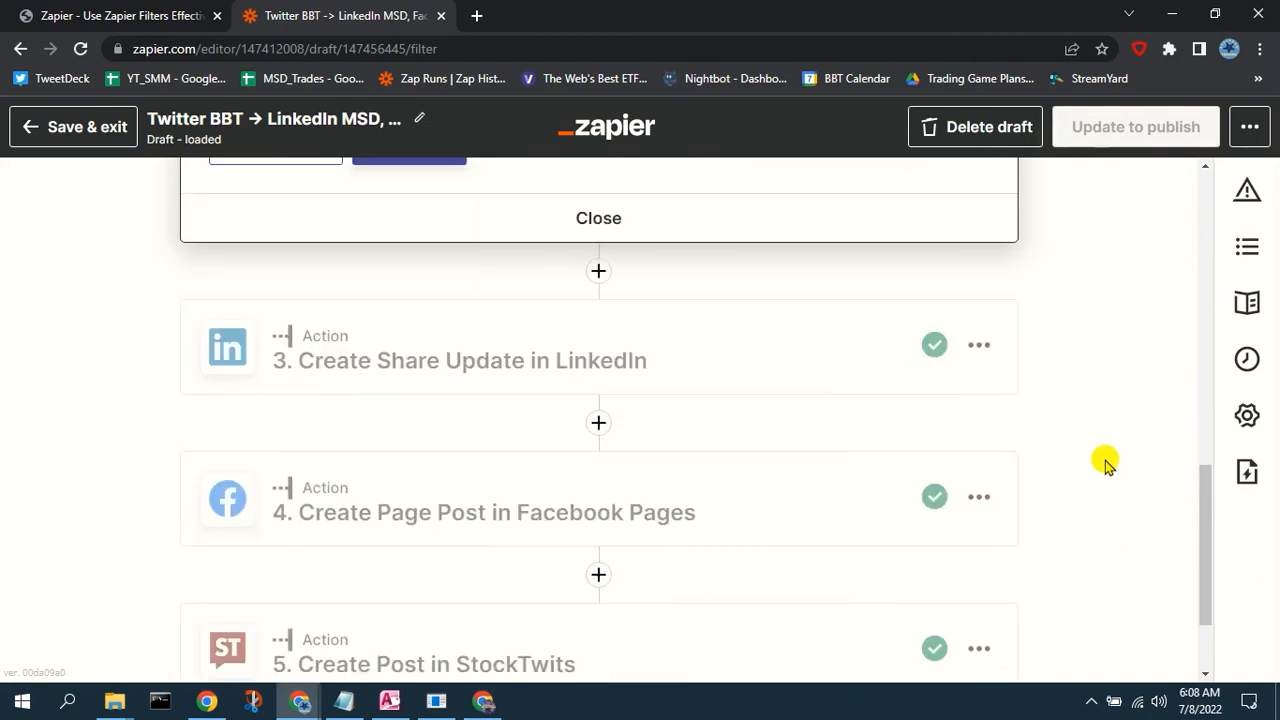
pyautogui.scroll(4, 1107, 463)
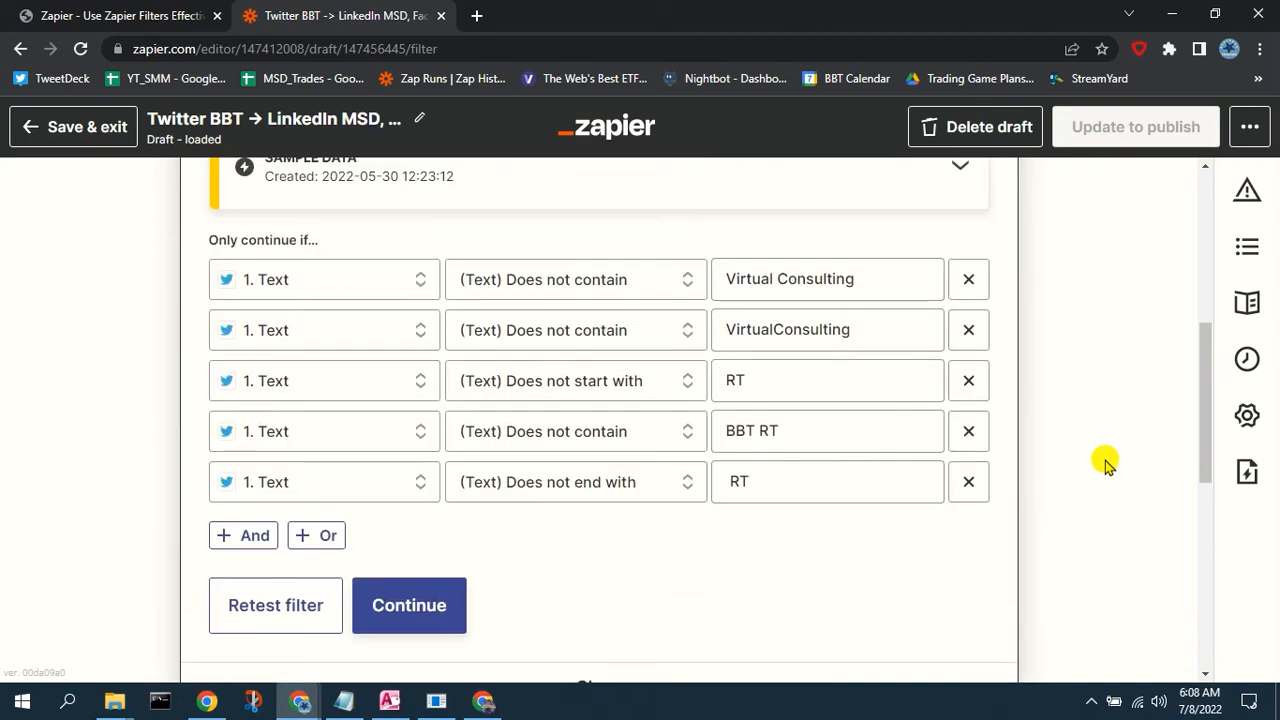
pyautogui.scroll(1, 1107, 463)
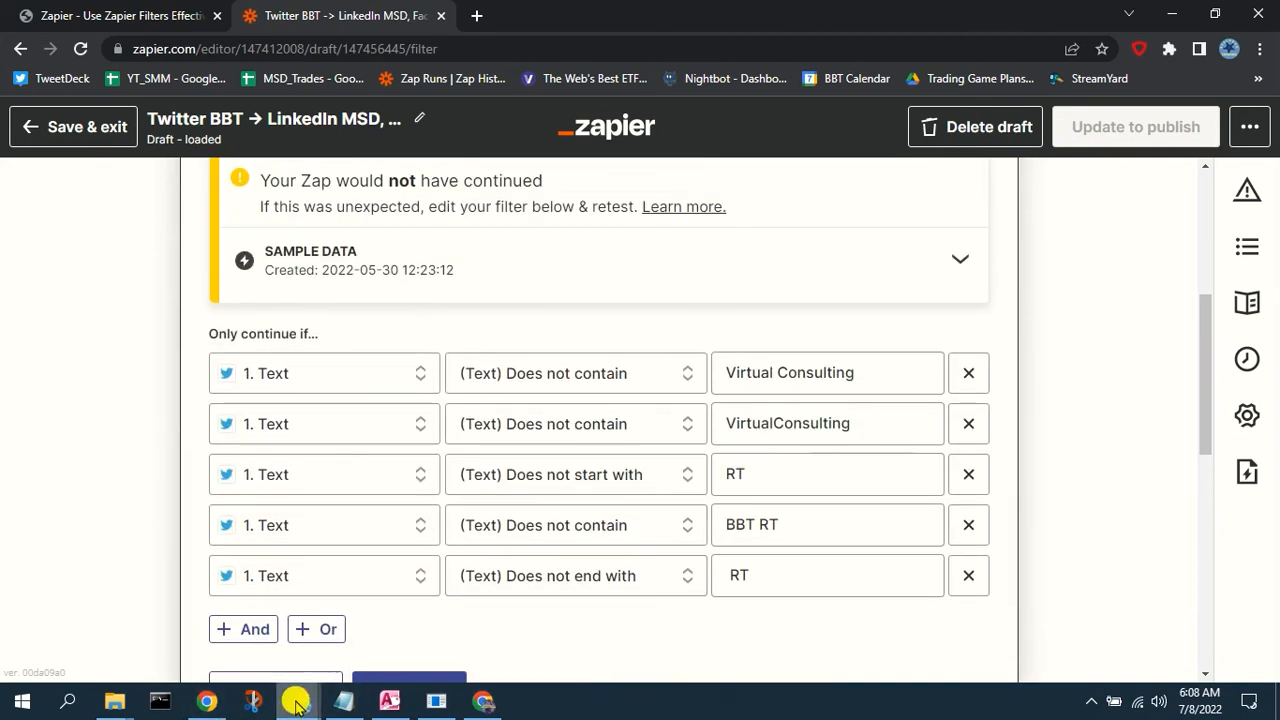
# Switch to the YouTube window to view the Automation playlist's Zapier tutorials, and return to the Twitter BBT Zap's filter rules.
pyautogui.moveTo(484, 700)
pyautogui.click(663, 590)
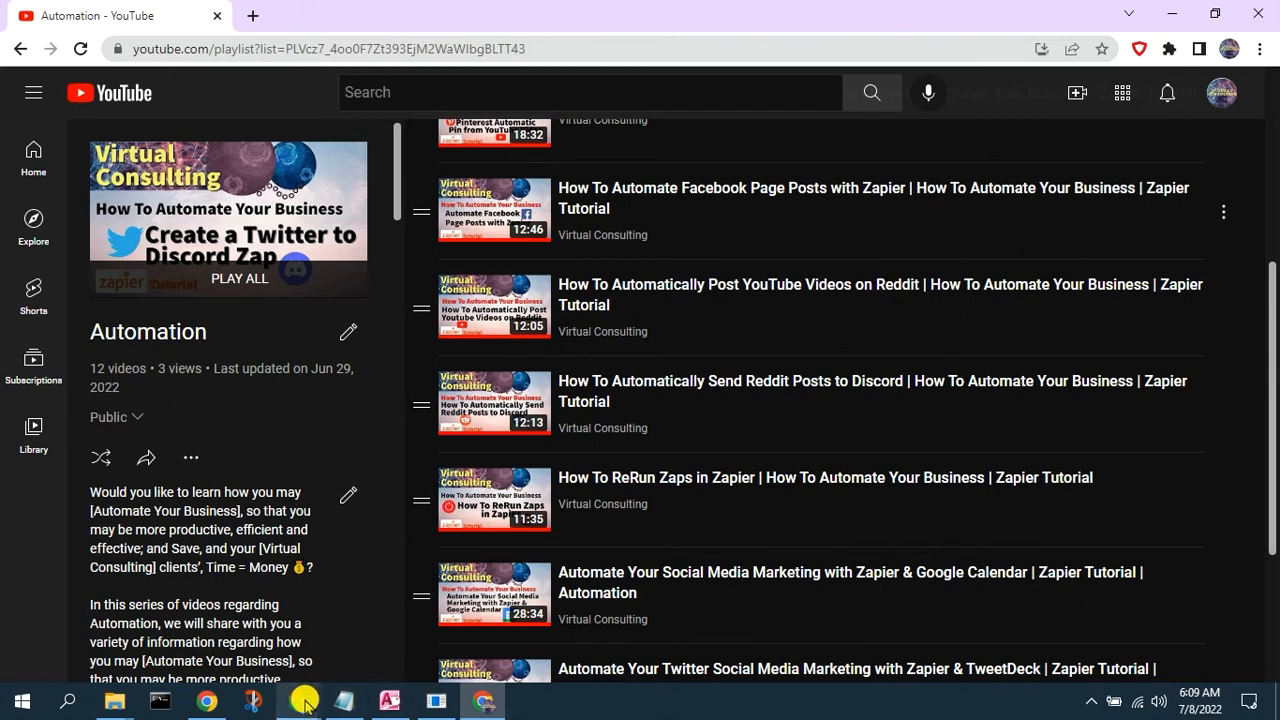
pyautogui.moveTo(297, 703)
pyautogui.click(372, 642)
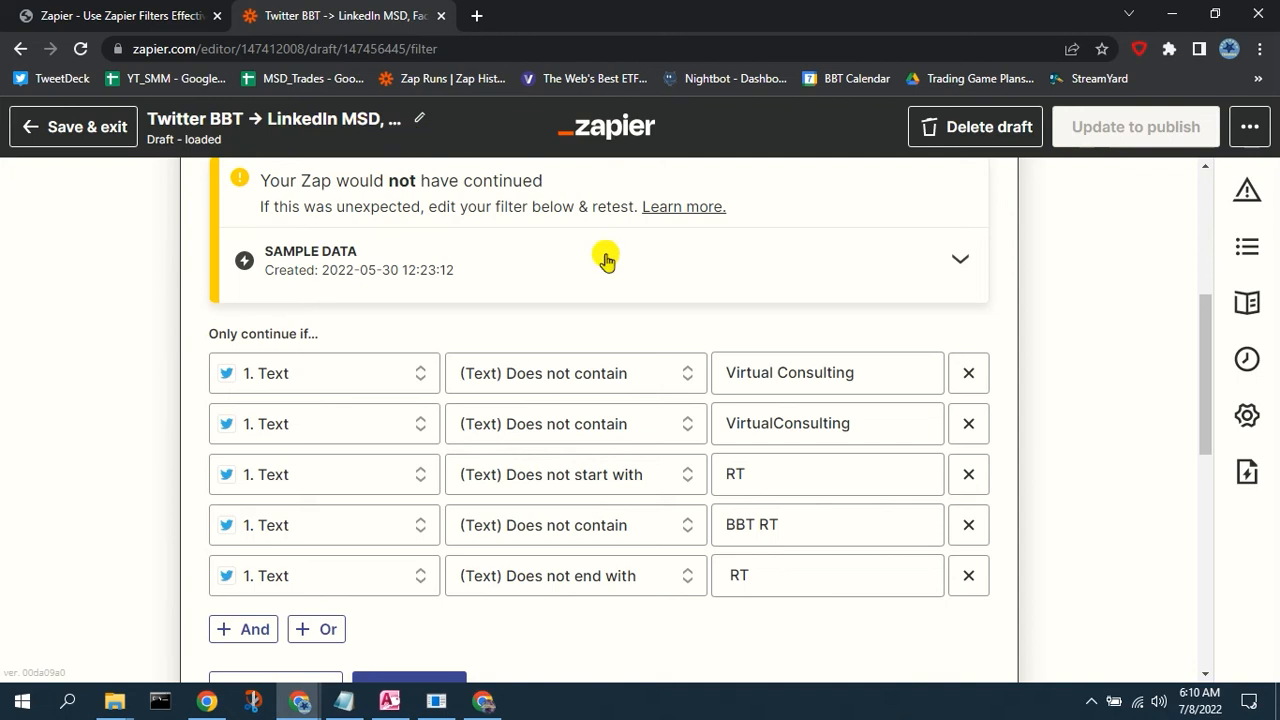
# Review the five text rules in the Twitter BBT Zap's filter and the LinkedIn, Facebook Pages and StockTwits actions after it.
pyautogui.scroll(-5, 1122, 453)
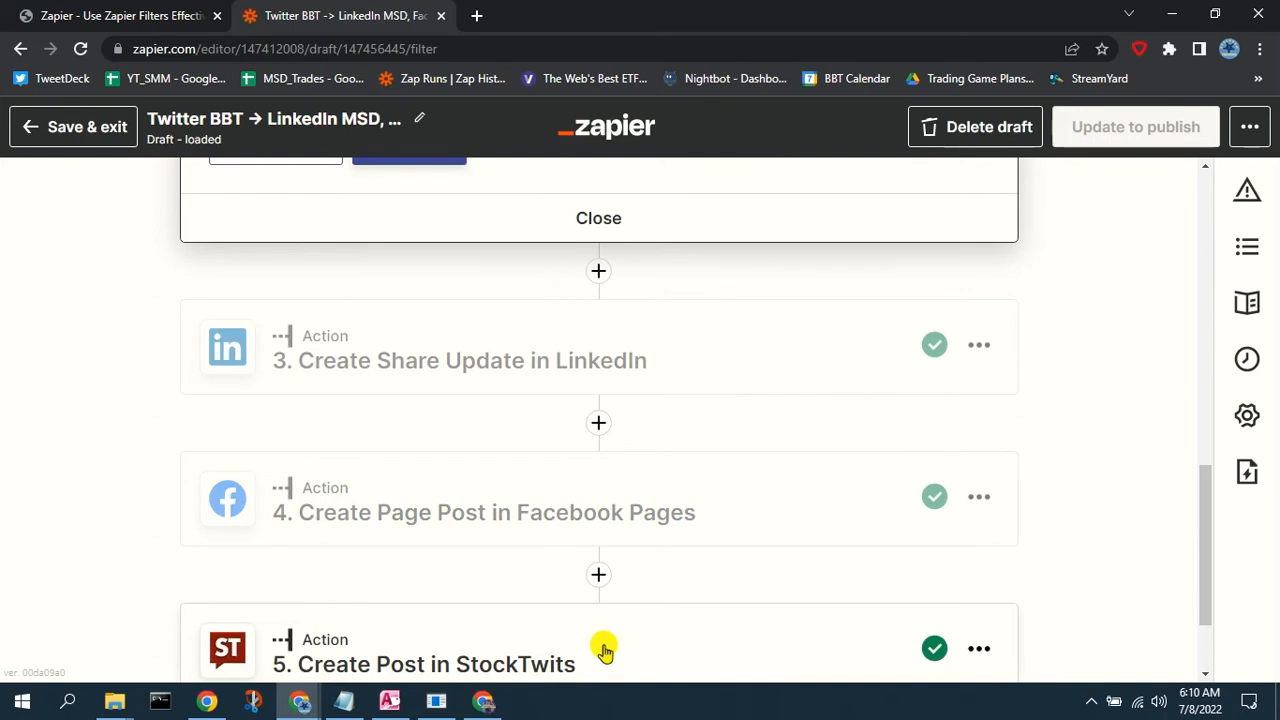
pyautogui.scroll(4, 1060, 374)
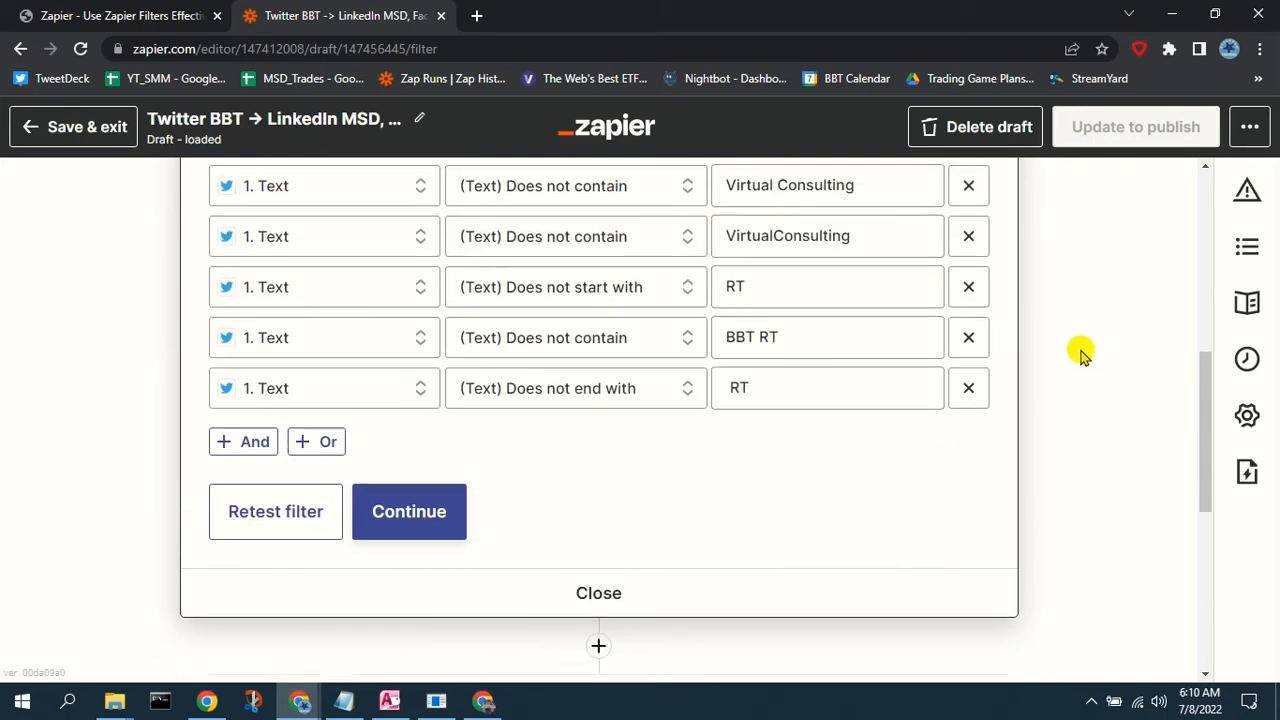
pyautogui.scroll(1, 1080, 352)
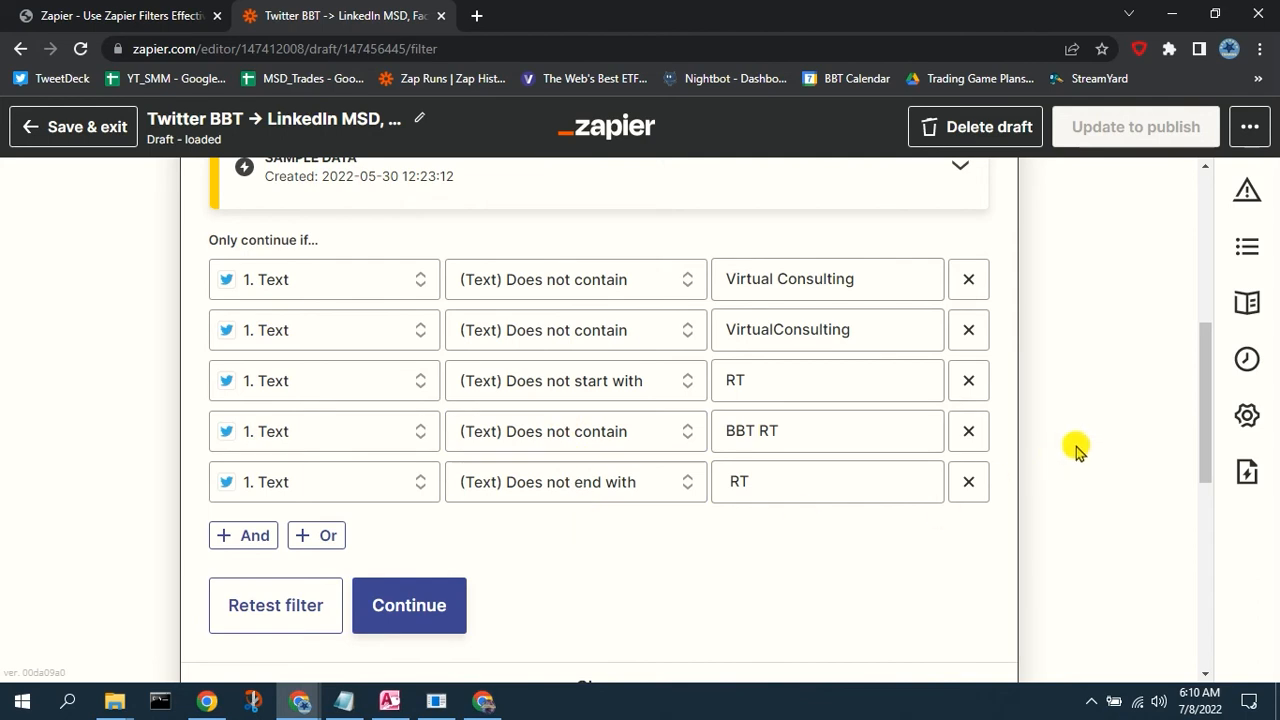
pyautogui.scroll(5, 1072, 452)
pyautogui.scroll(-1, 1077, 450)
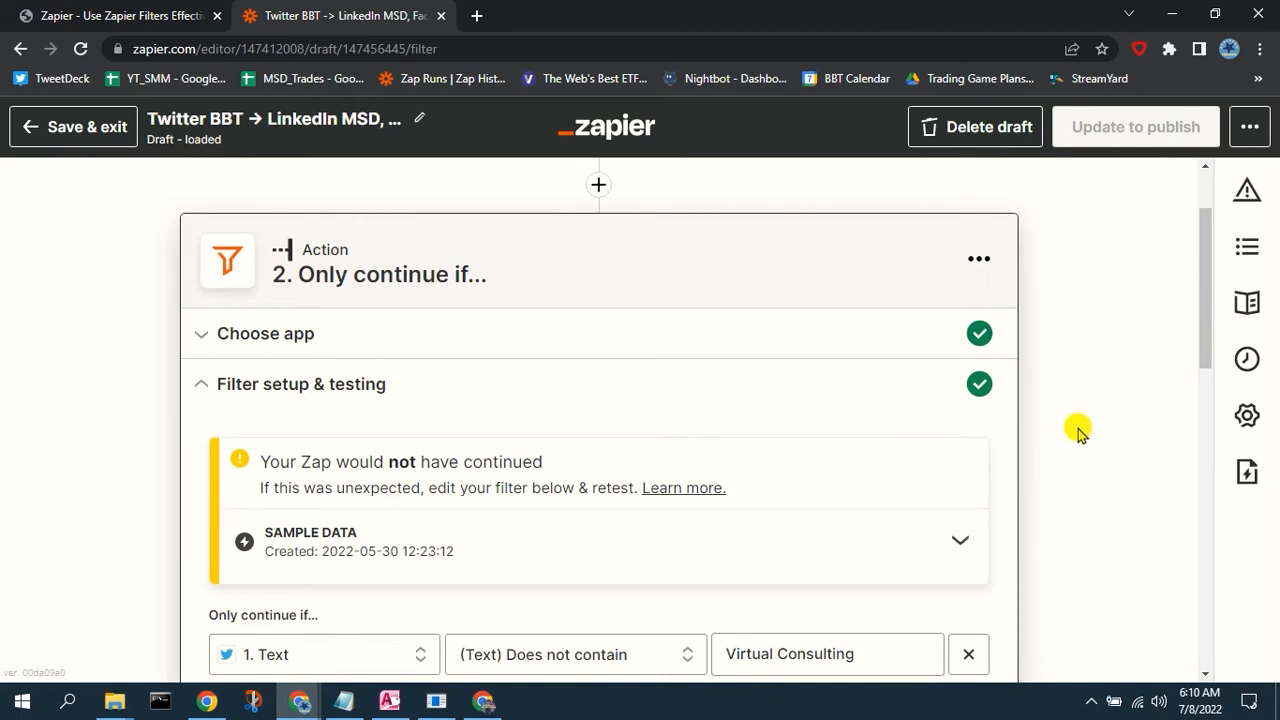
# Open the My Tweet trigger's test in the Twitter BBT Zap and choose the sample tweet whose text contains "BBT RT".
pyautogui.scroll(1, 1076, 430)
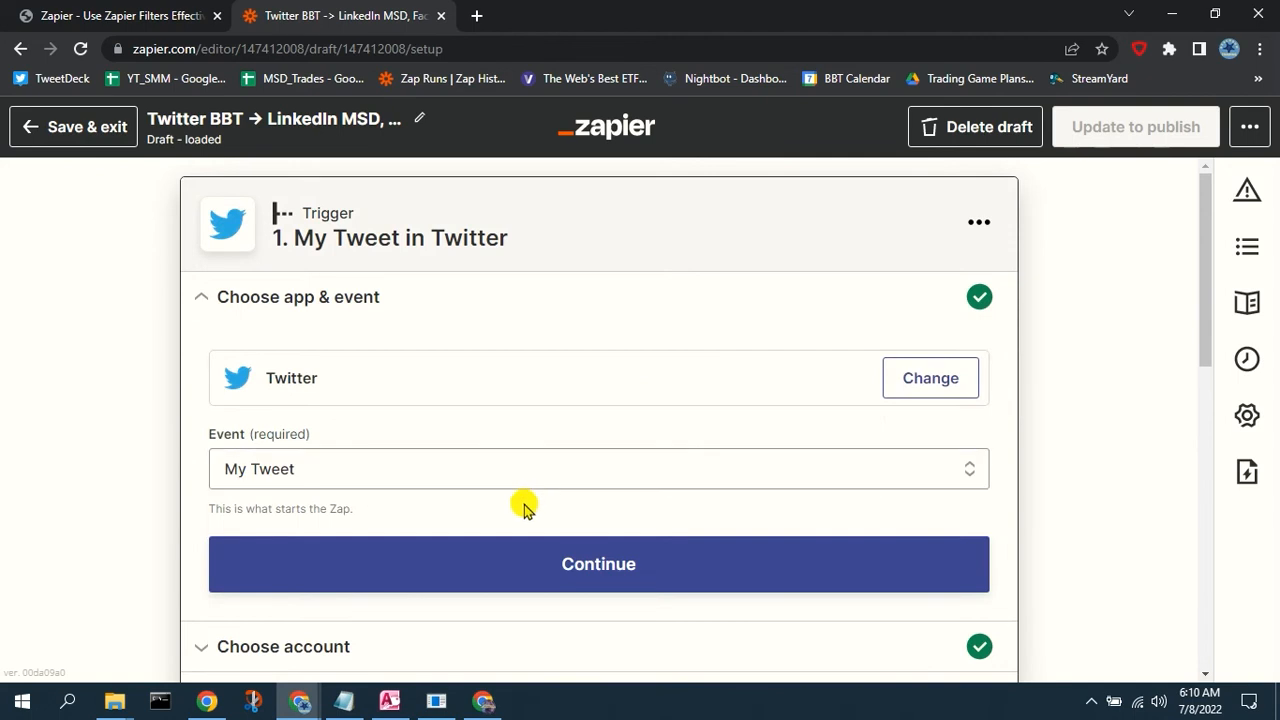
pyautogui.scroll(-3, 509, 526)
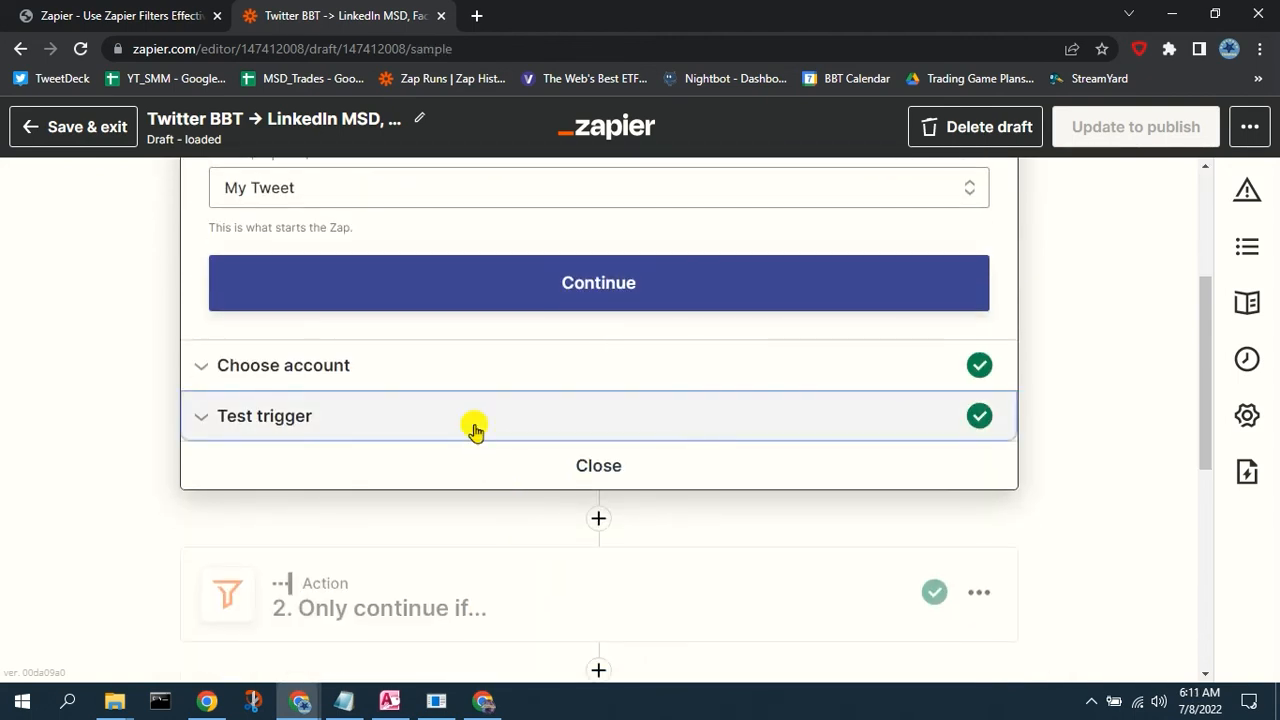
pyautogui.click(475, 430)
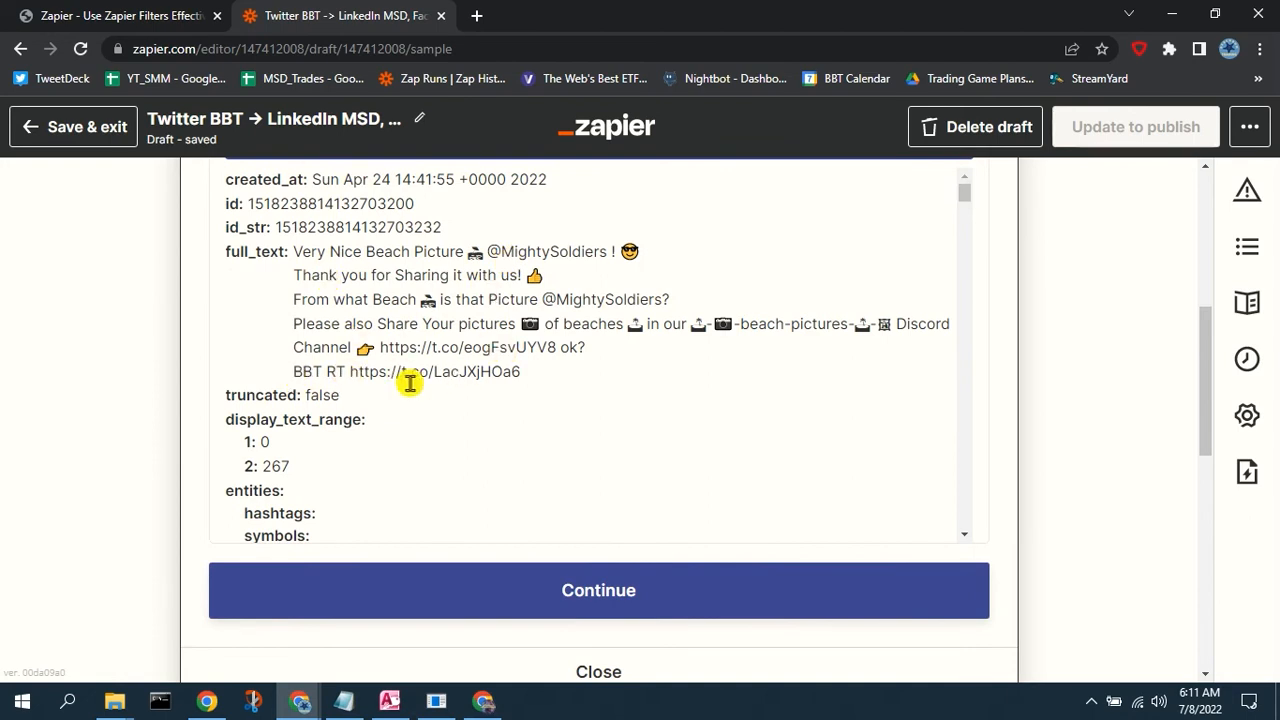
# Reopen the "Only continue if..." filter's setup in the Twitter BBT Zap and retest its rules against the sample tweet.
pyautogui.scroll(-1, 1106, 443)
pyautogui.scroll(-5, 1106, 443)
pyautogui.click(661, 334)
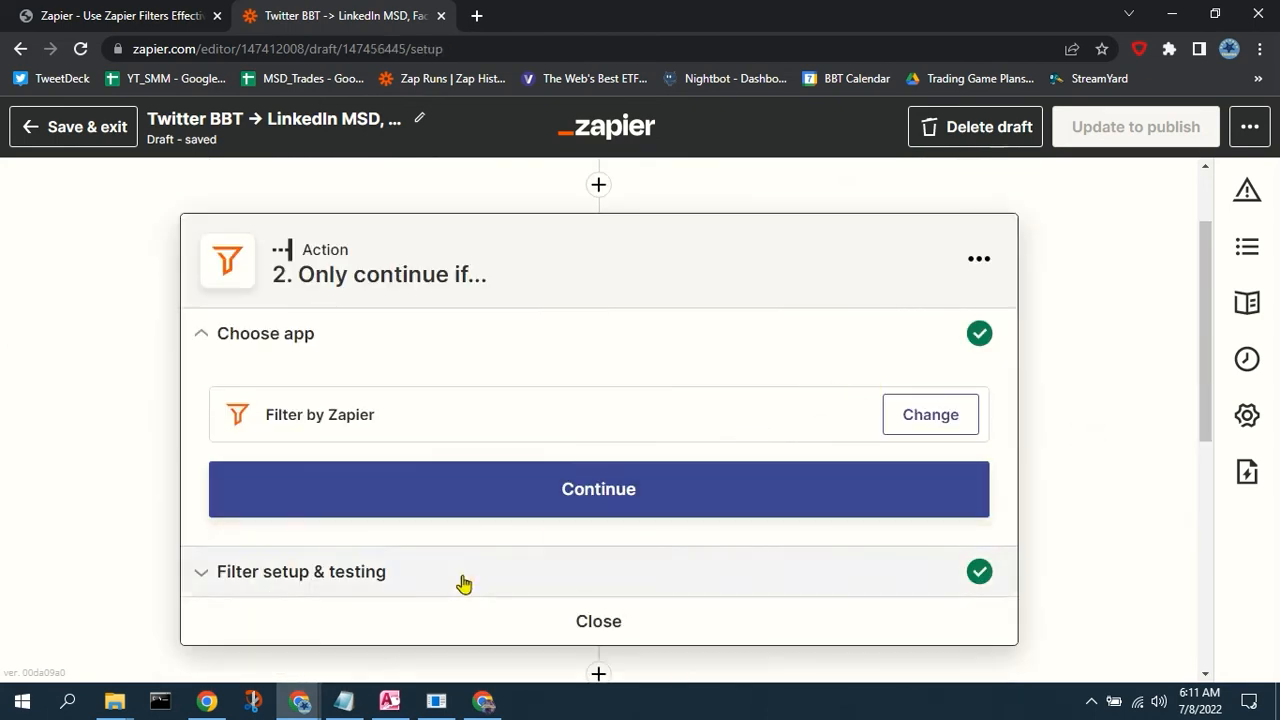
pyautogui.click(460, 580)
pyautogui.scroll(-1, 1072, 425)
pyautogui.scroll(-3, 1072, 425)
pyautogui.click(243, 614)
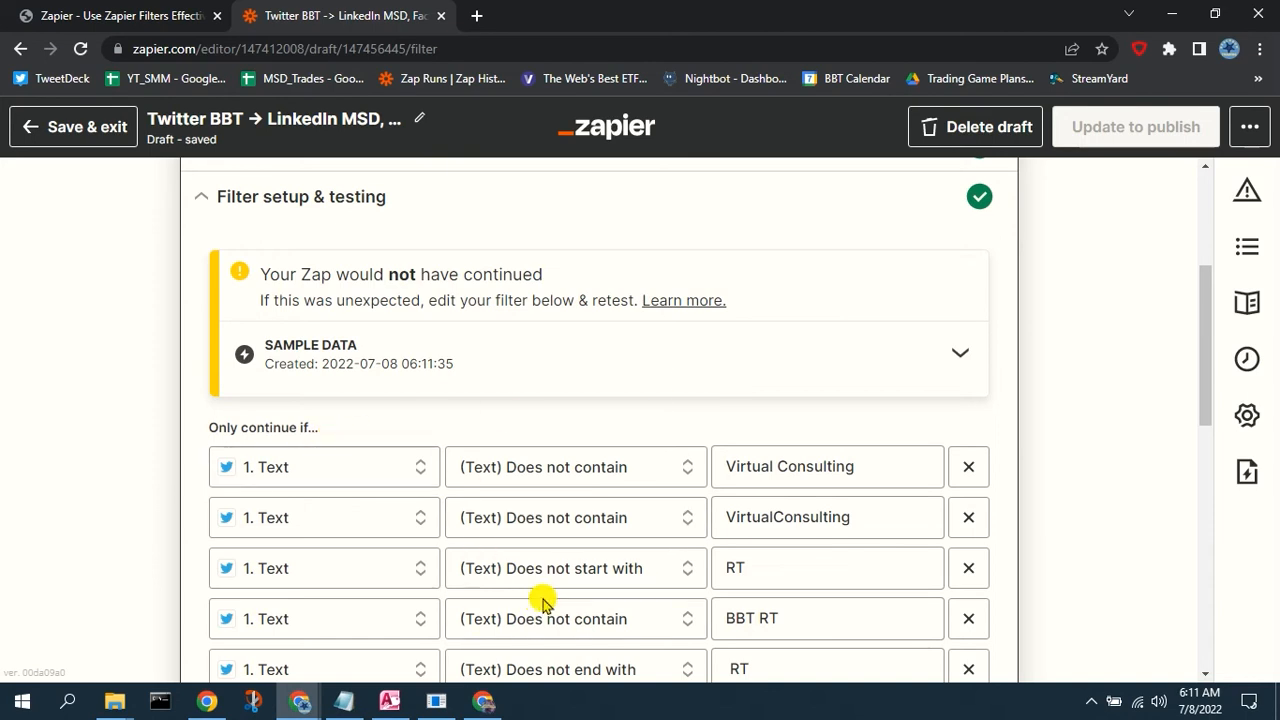
# Examine the filter's retest result alongside its Virtual Consulting and RT exclusion rules, and check which posting actions depend on it.
pyautogui.scroll(-1, 1097, 445)
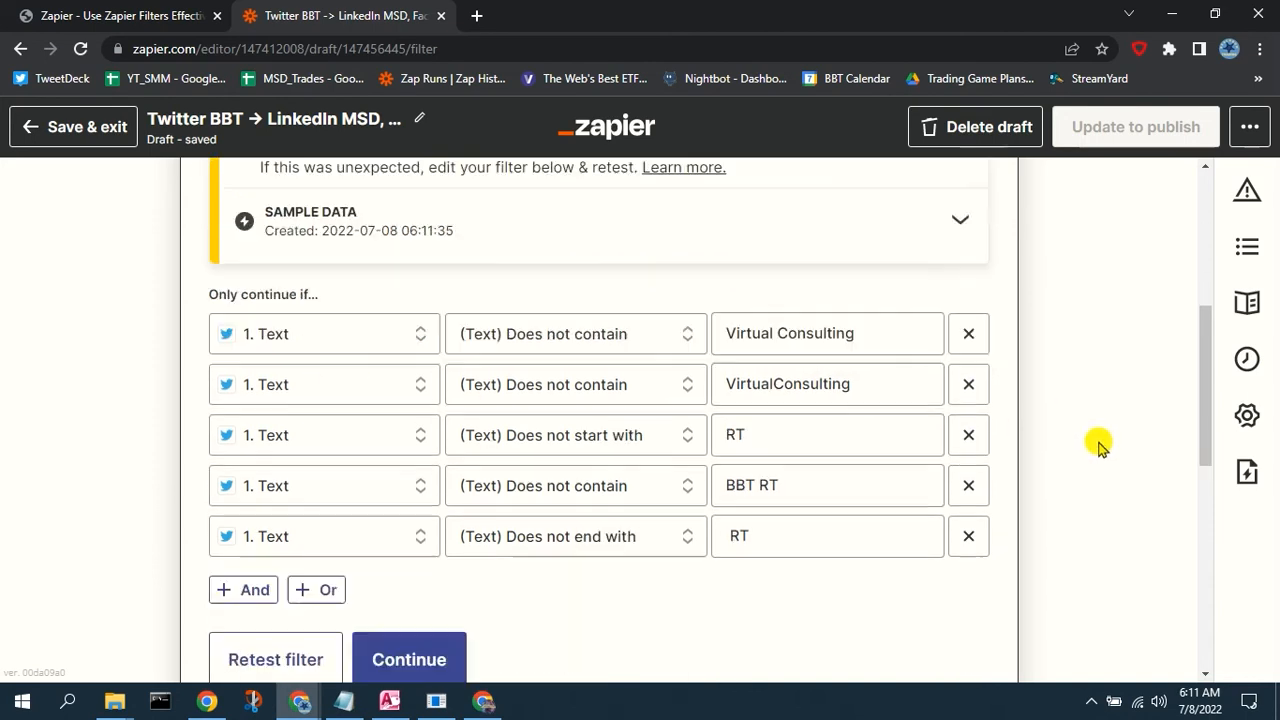
pyautogui.scroll(-3, 1097, 445)
pyautogui.scroll(-3, 1097, 445)
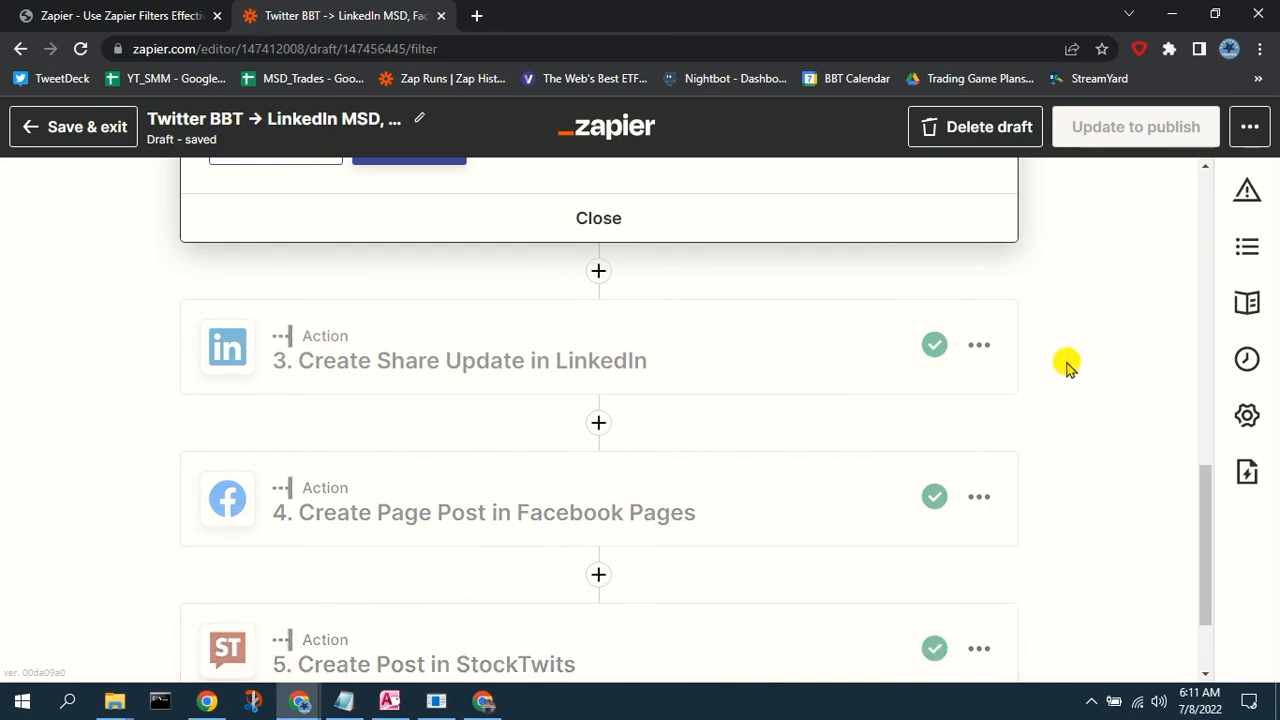
pyautogui.scroll(5, 1066, 366)
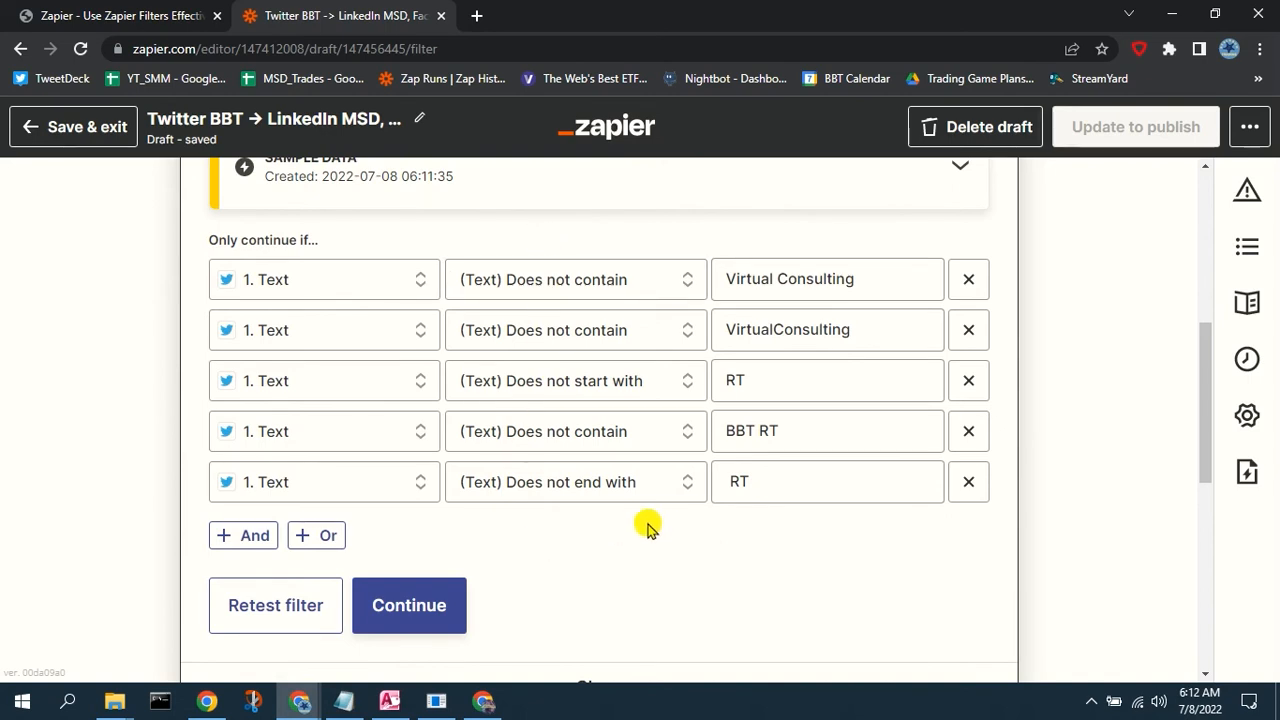
pyautogui.scroll(-3, 1080, 423)
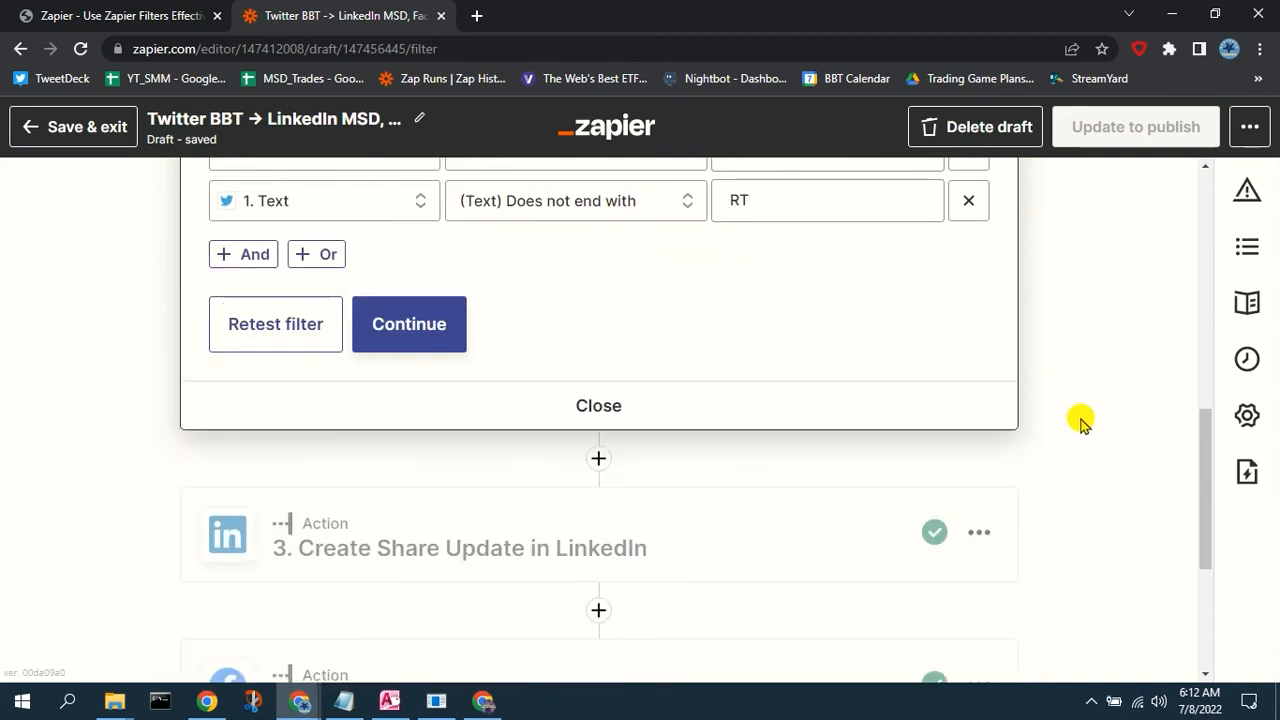
pyautogui.scroll(-3, 1080, 423)
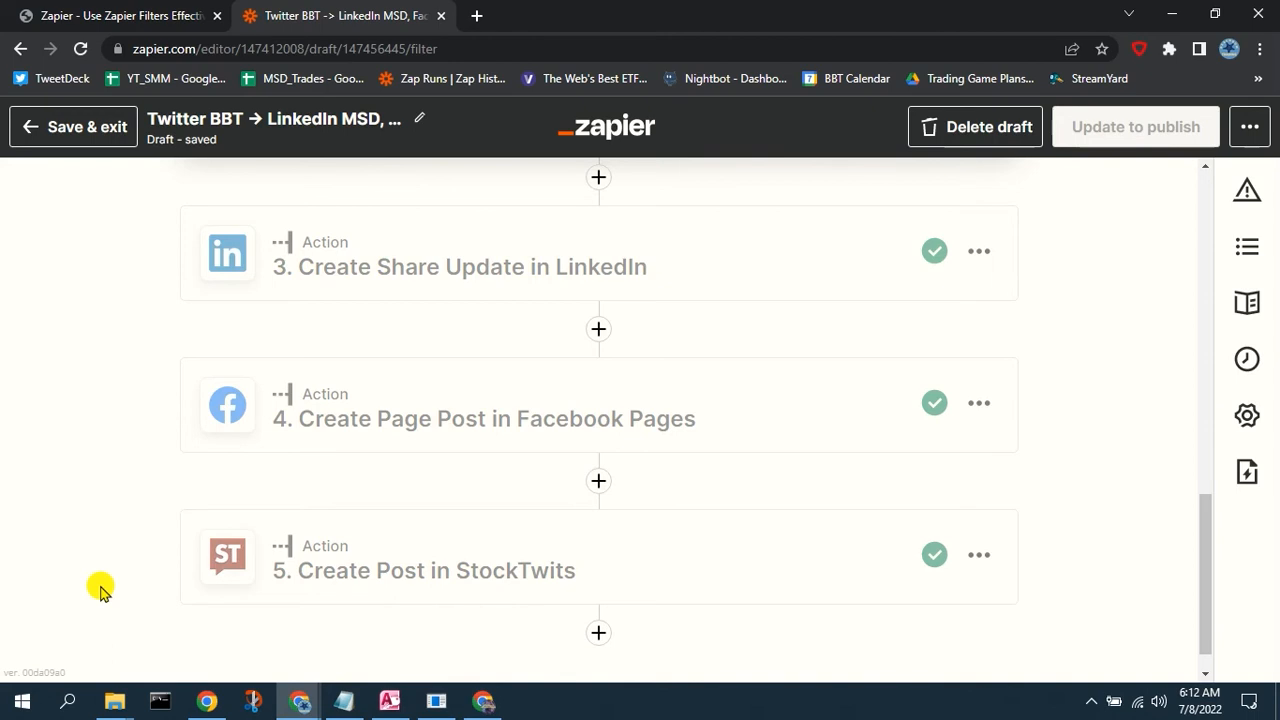
pyautogui.scroll(5, 1072, 343)
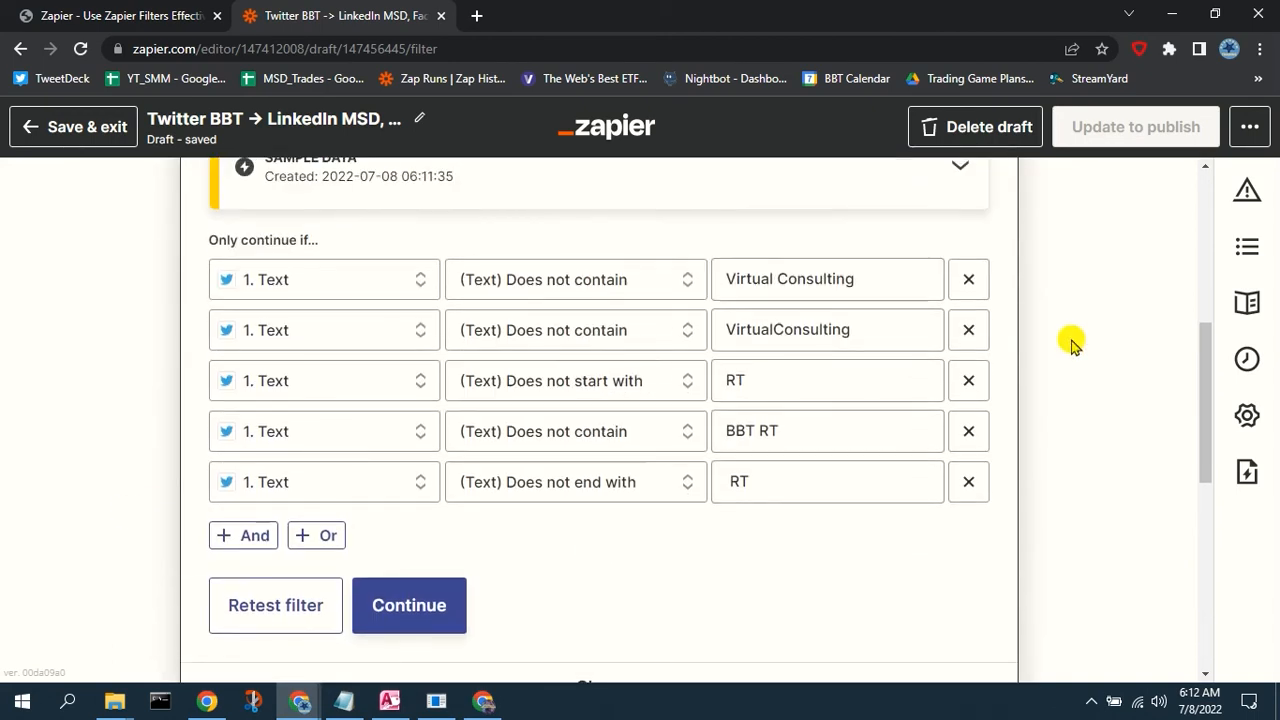
pyautogui.scroll(1, 1070, 343)
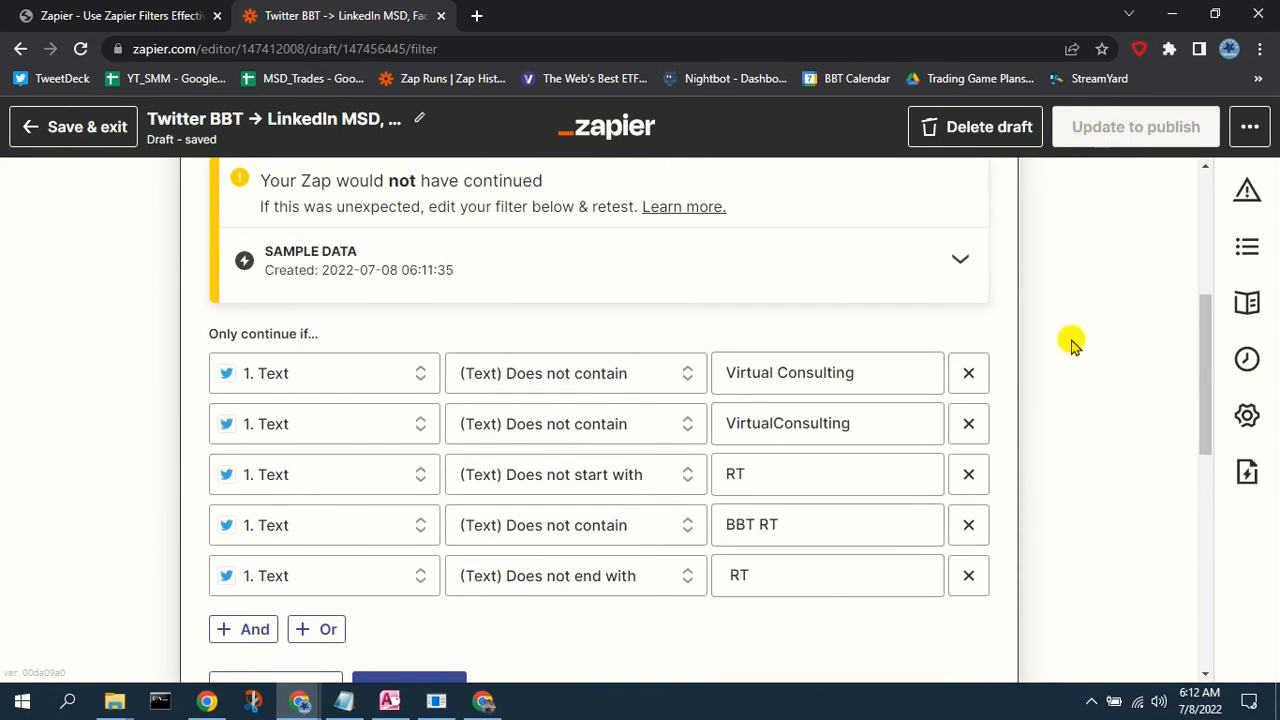
pyautogui.scroll(2, 1072, 343)
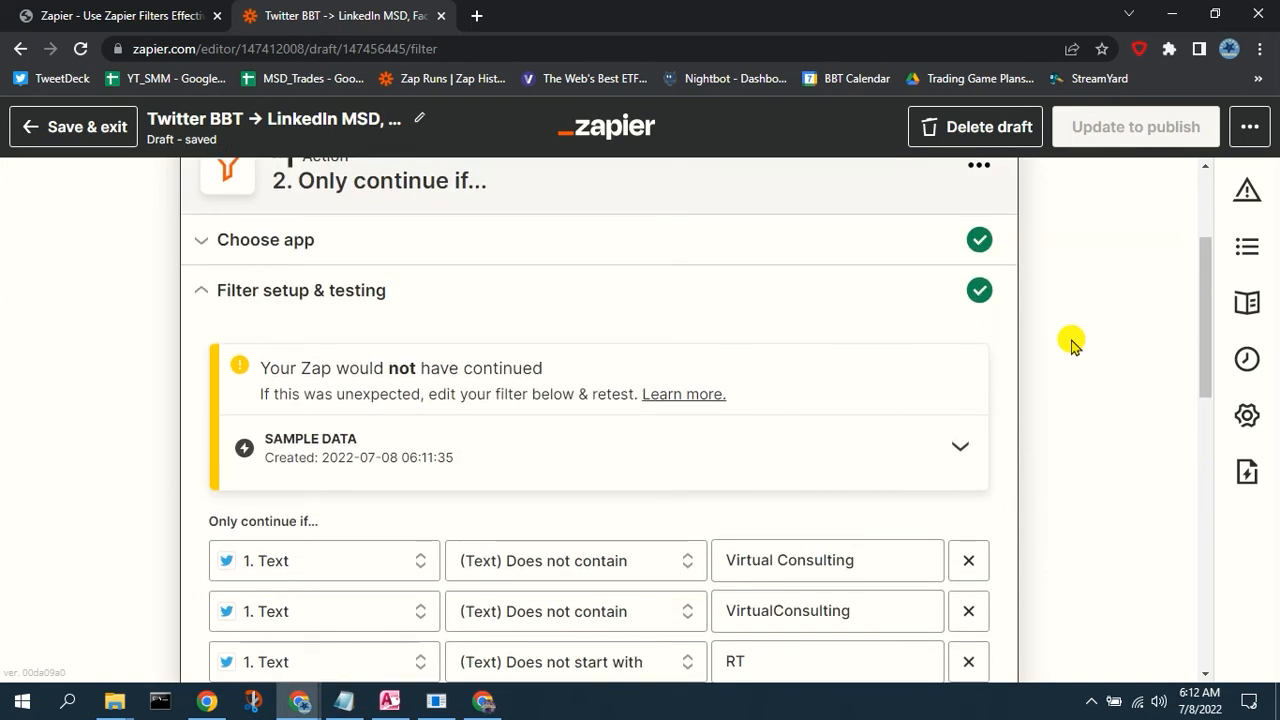
pyautogui.scroll(-2, 1070, 343)
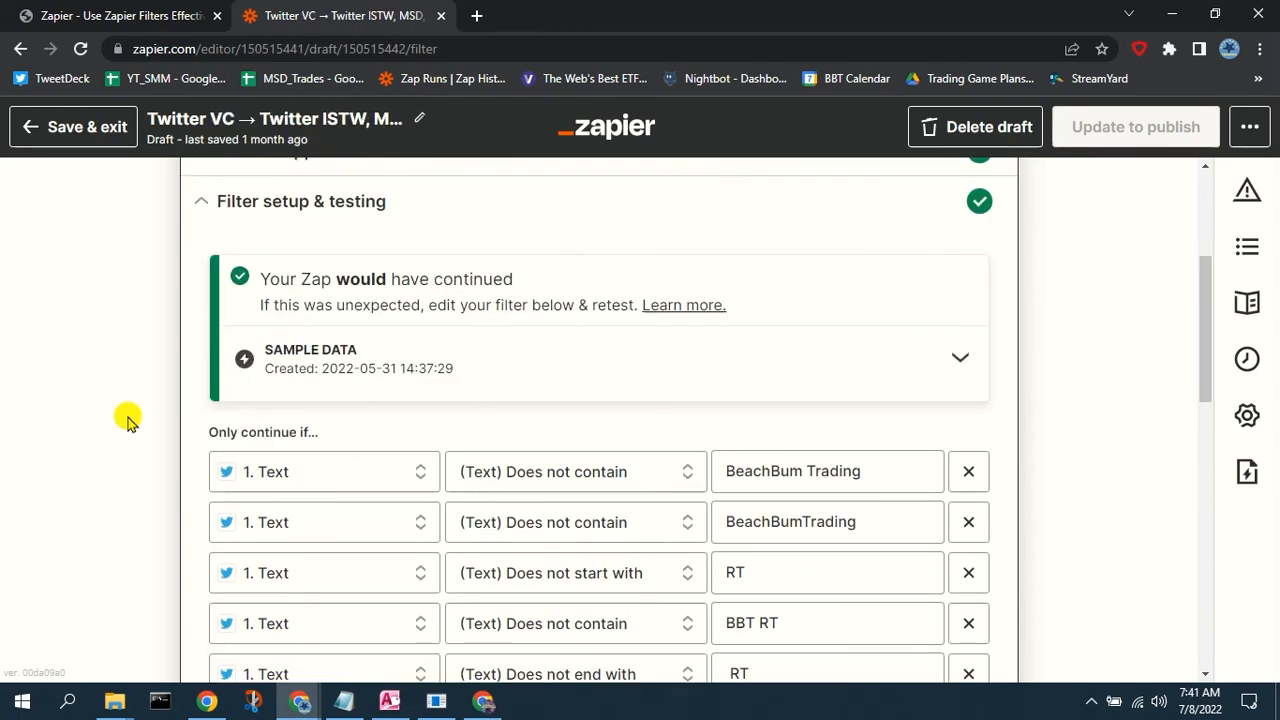
# Examine the Twitter VC Zap's BeachBum Trading and RT exclusion rules, and the Formatter and Create Tweet actions after the filter.
pyautogui.scroll(-1, 127, 420)
pyautogui.scroll(3, 127, 420)
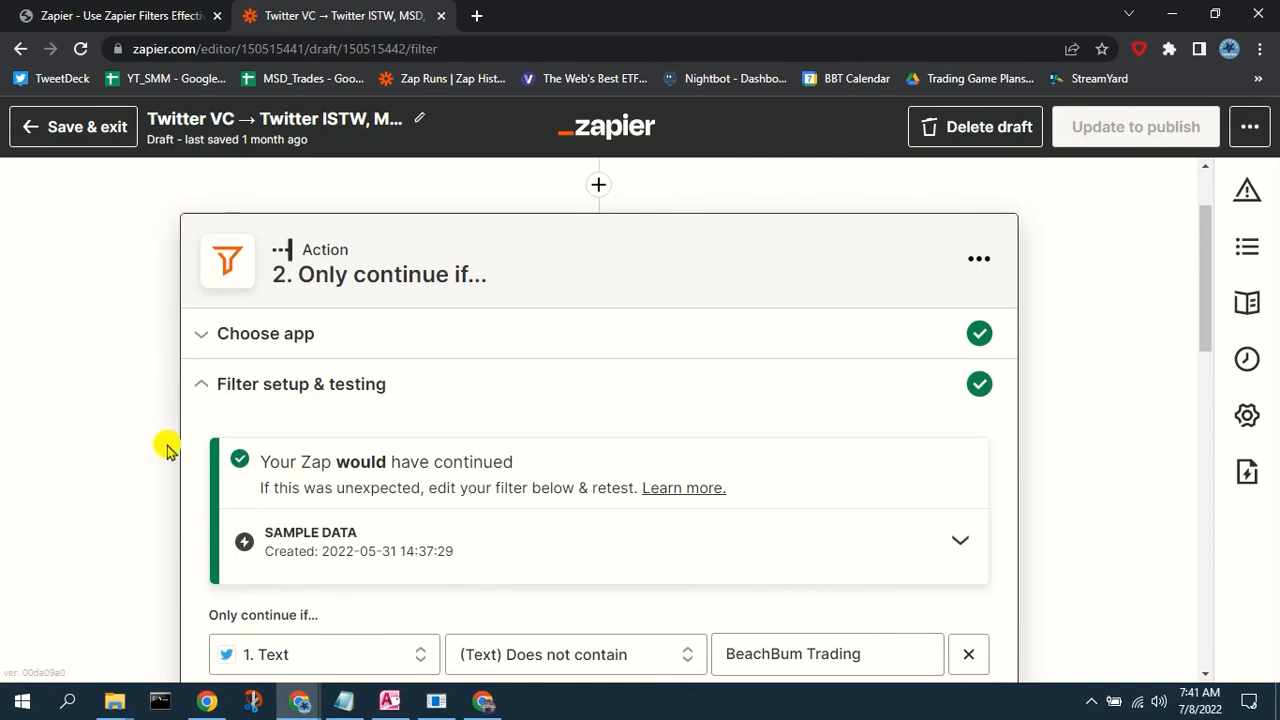
pyautogui.scroll(-3, 153, 475)
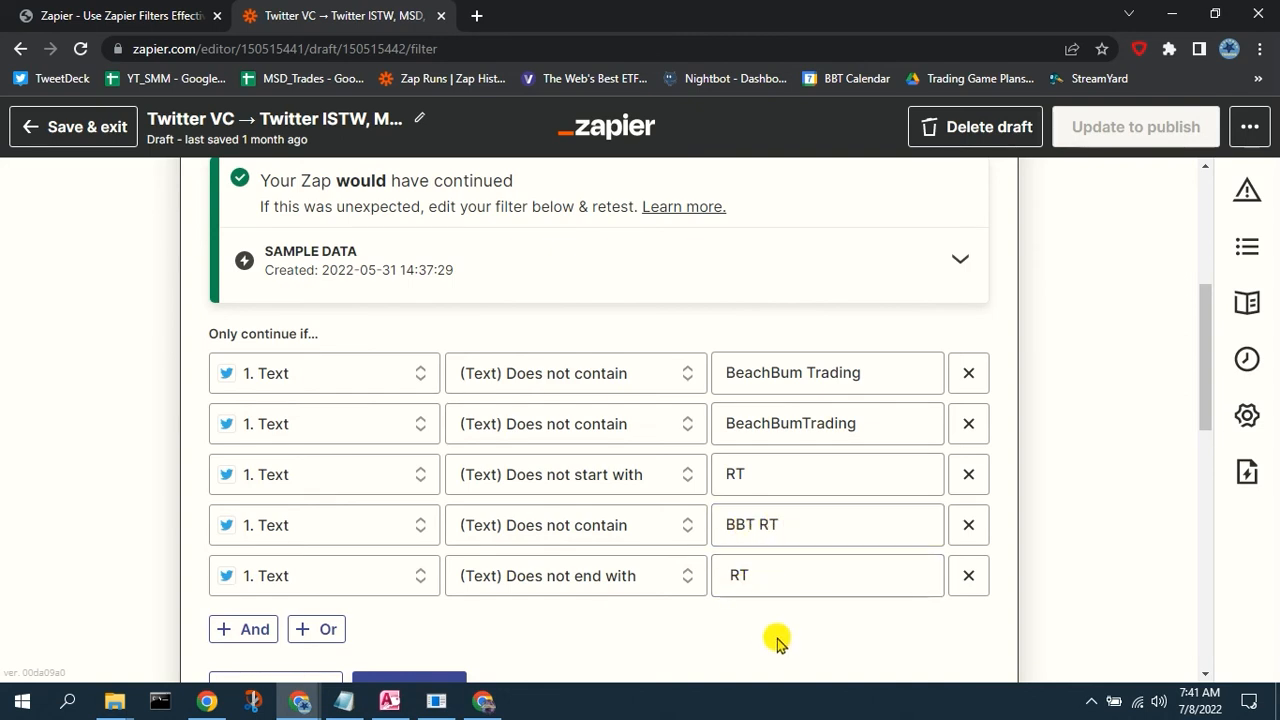
pyautogui.scroll(-6, 778, 641)
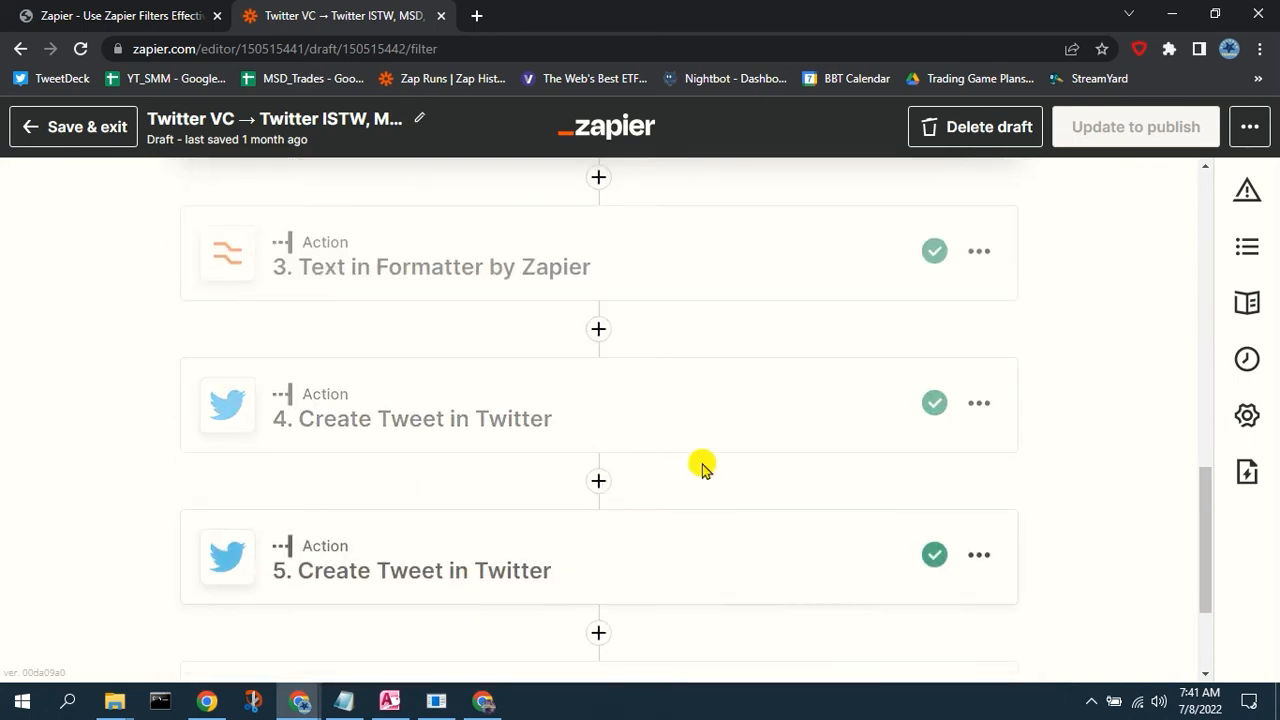
pyautogui.scroll(-2, 688, 425)
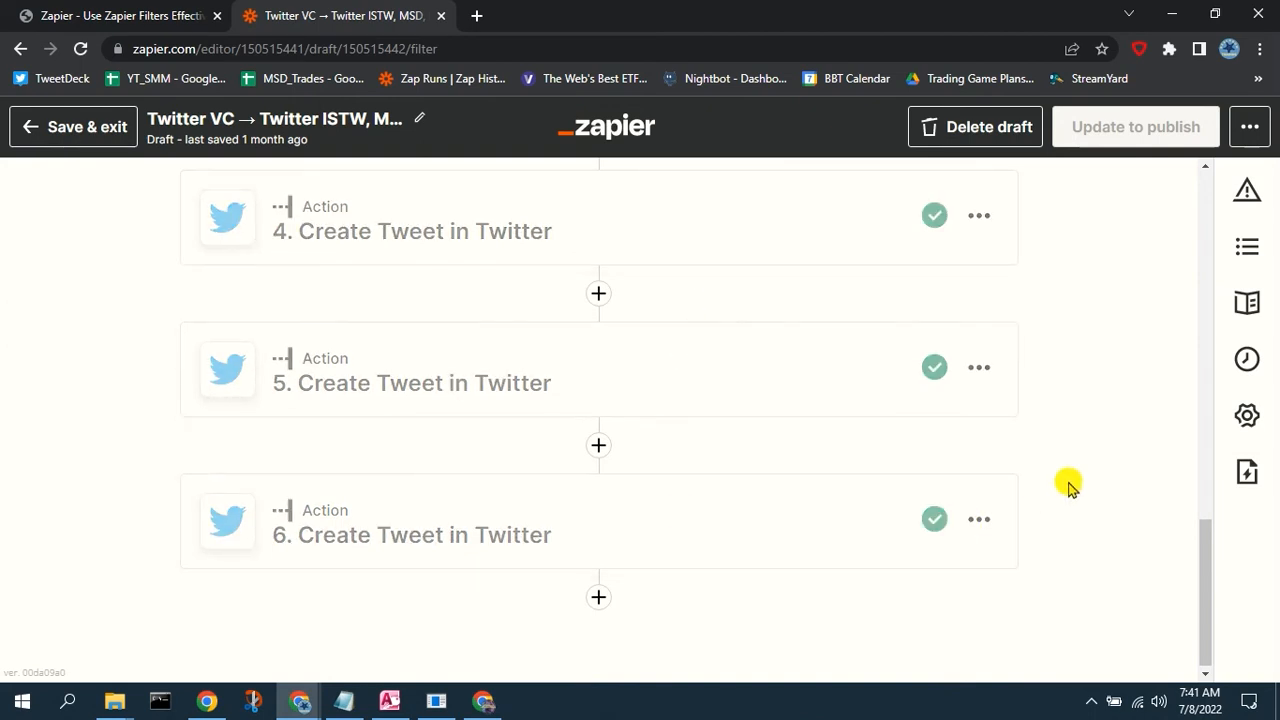
pyautogui.scroll(5, 1066, 480)
pyautogui.scroll(2, 1068, 485)
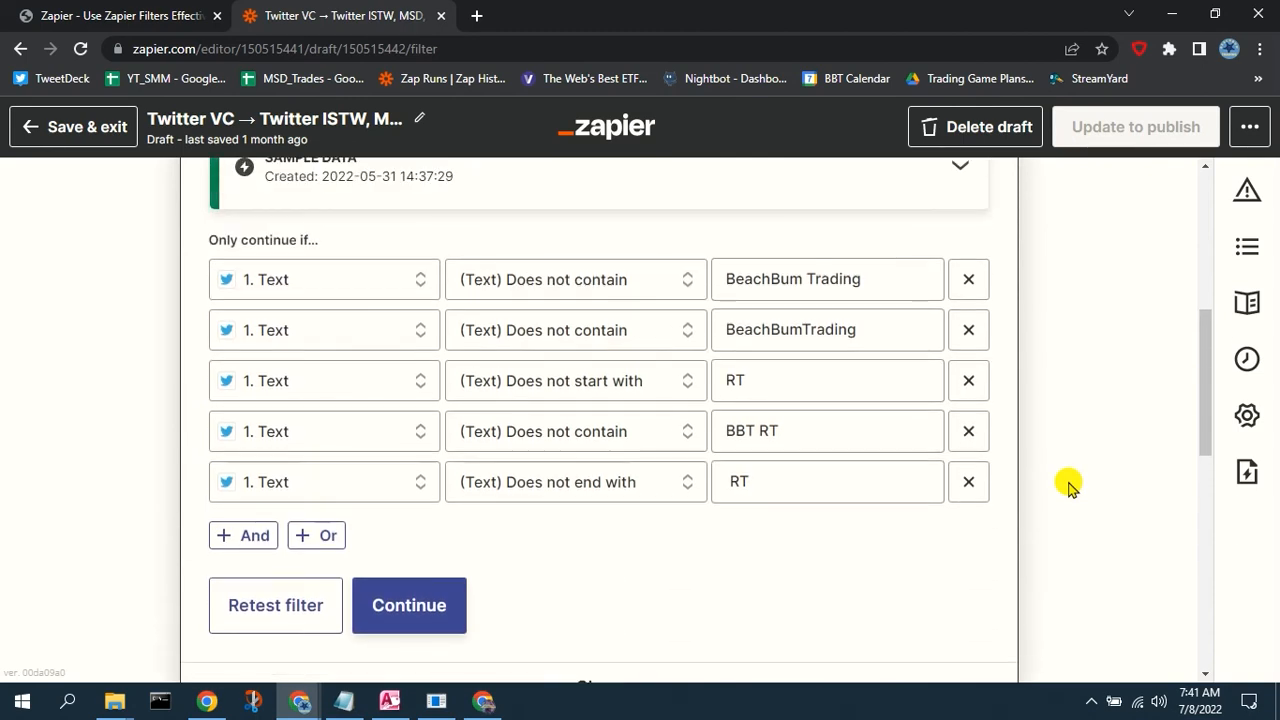
pyautogui.scroll(2, 1068, 485)
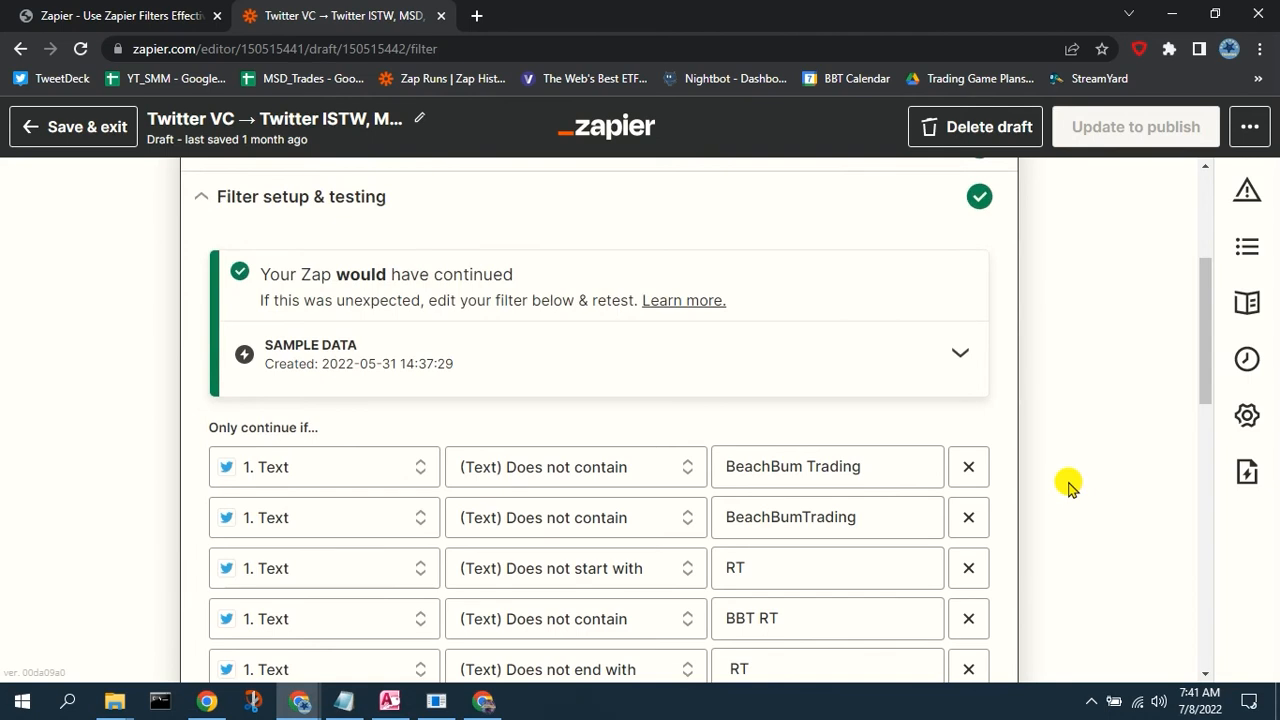
pyautogui.scroll(2, 1068, 485)
pyautogui.scroll(-2, 1068, 485)
pyautogui.scroll(-1, 1068, 485)
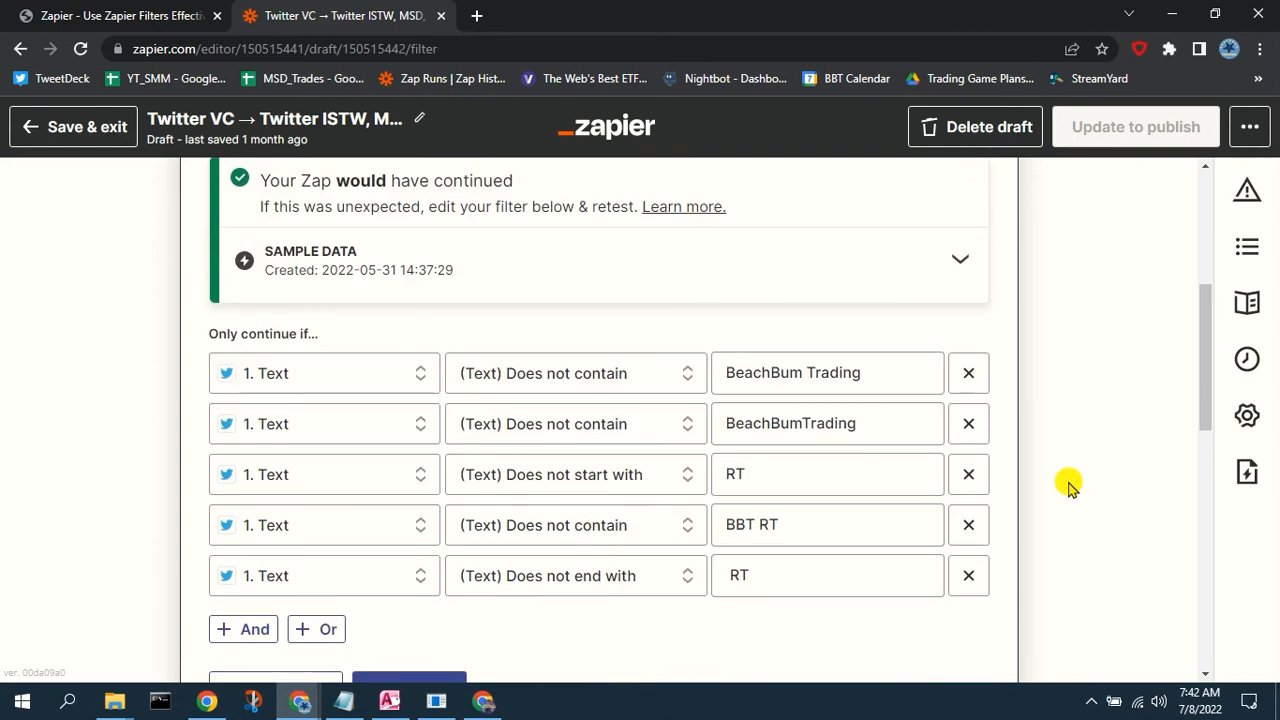
pyautogui.scroll(4, 1068, 485)
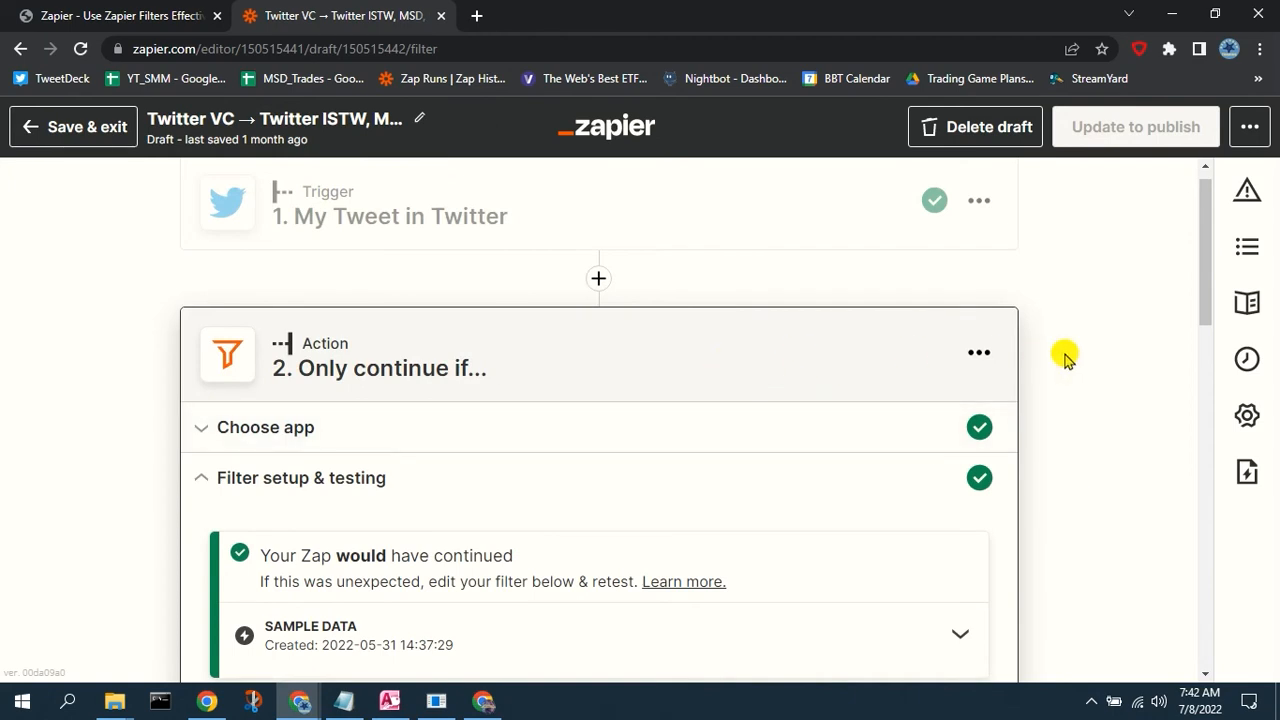
pyautogui.scroll(-1, 1064, 356)
pyautogui.scroll(-2, 1064, 358)
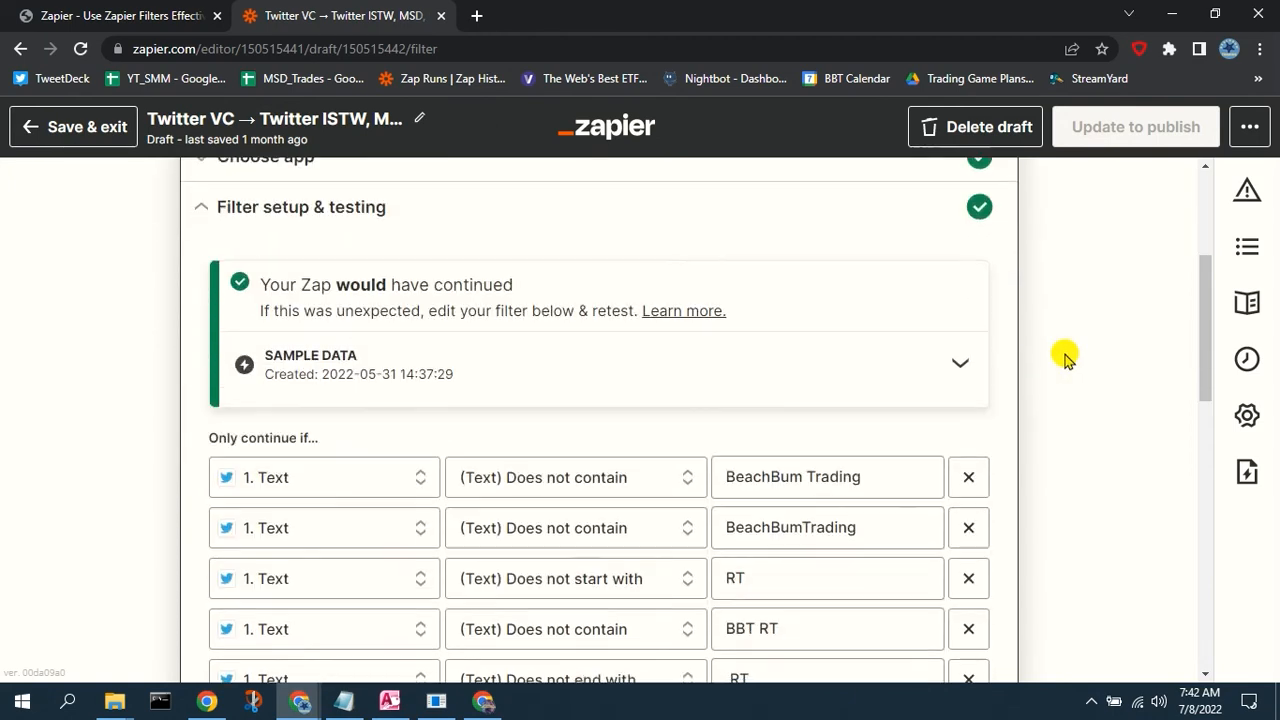
pyautogui.scroll(-1, 1064, 356)
# Open the My Tweet trigger's test in the Twitter VC Zap and use Tweet J as the sample.
pyautogui.scroll(4, 1064, 356)
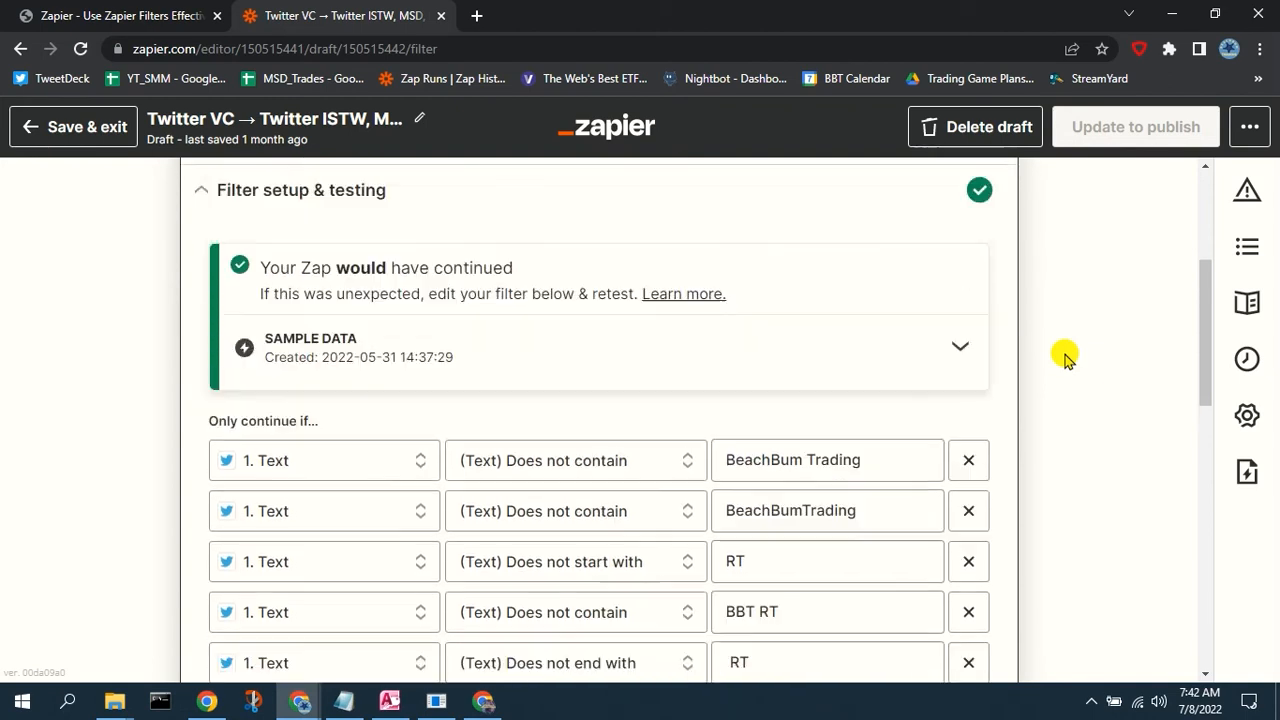
pyautogui.click(648, 248)
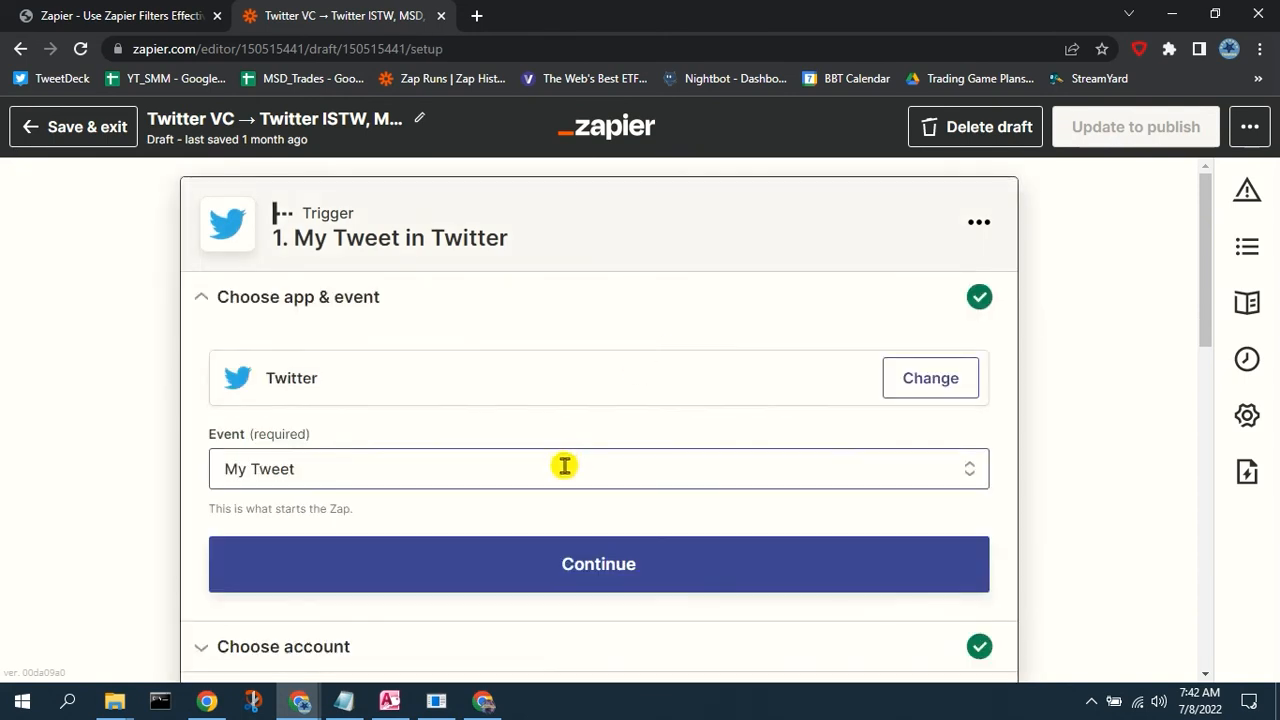
pyautogui.scroll(-2, 563, 535)
pyautogui.click(532, 522)
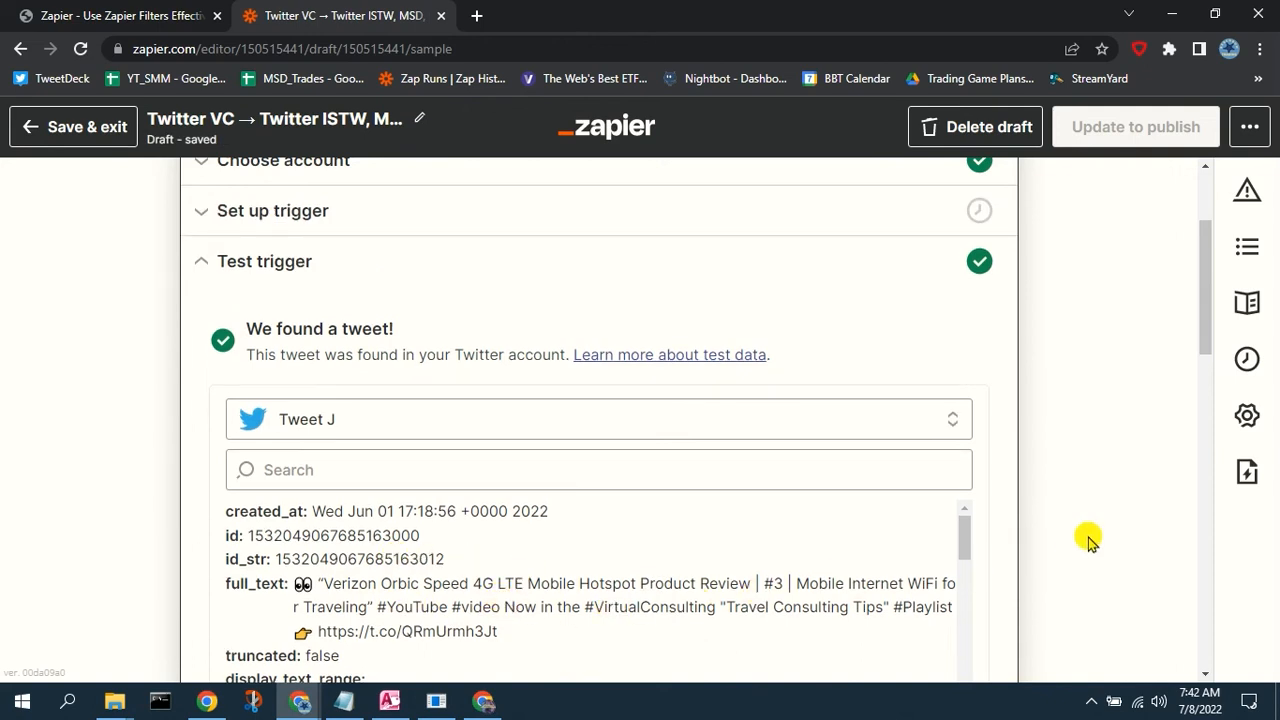
# Reopen the Twitter VC Zap's filter setup and retest its five text rules against Tweet J.
pyautogui.scroll(-6, 1088, 537)
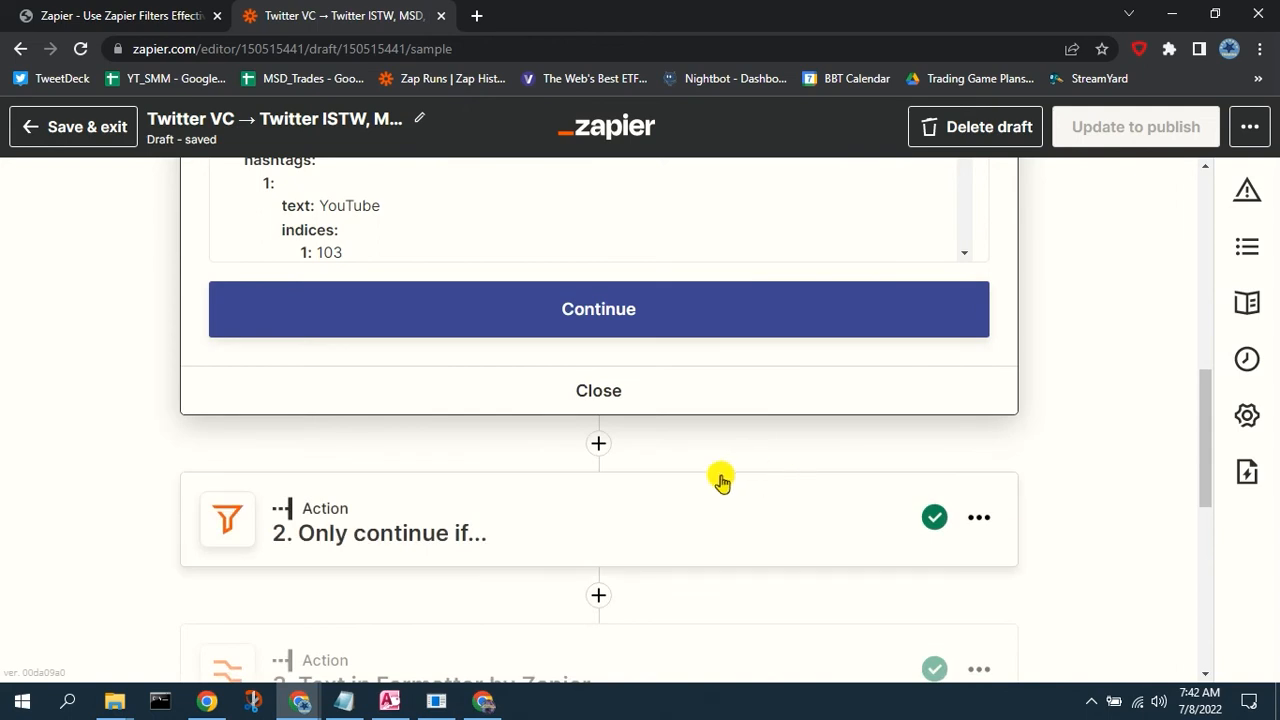
pyautogui.click(540, 510)
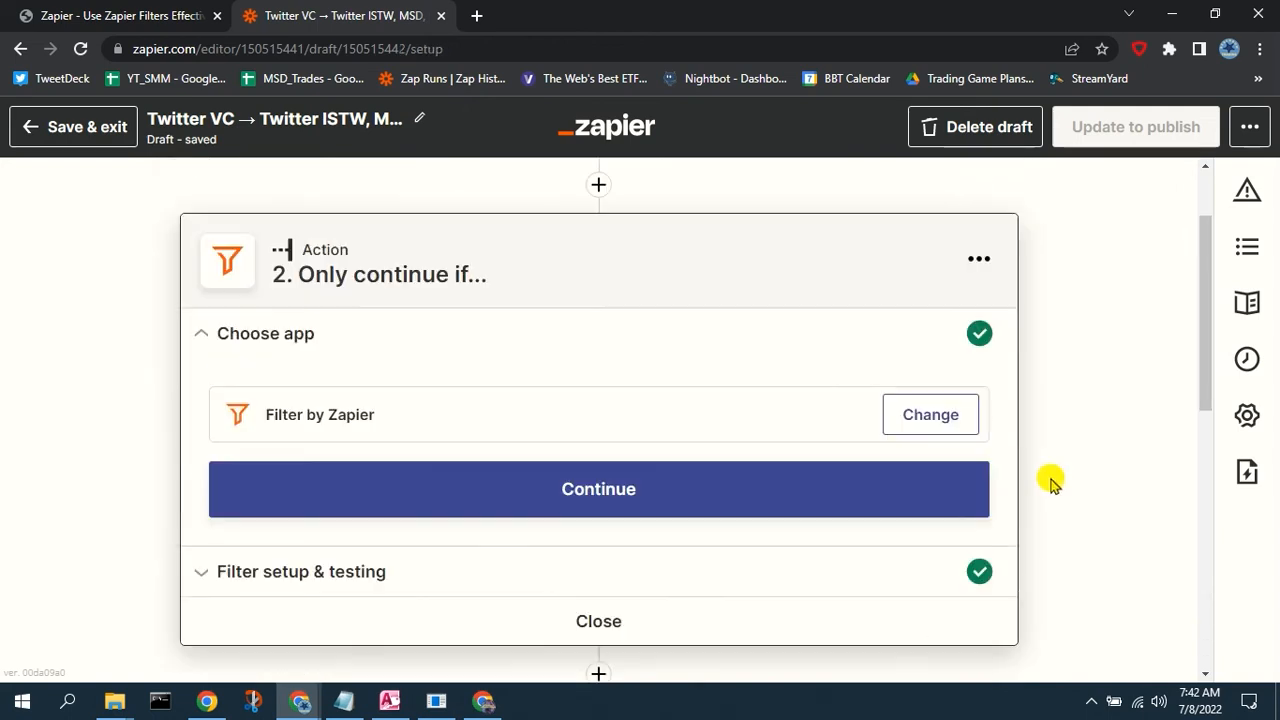
pyautogui.click(609, 574)
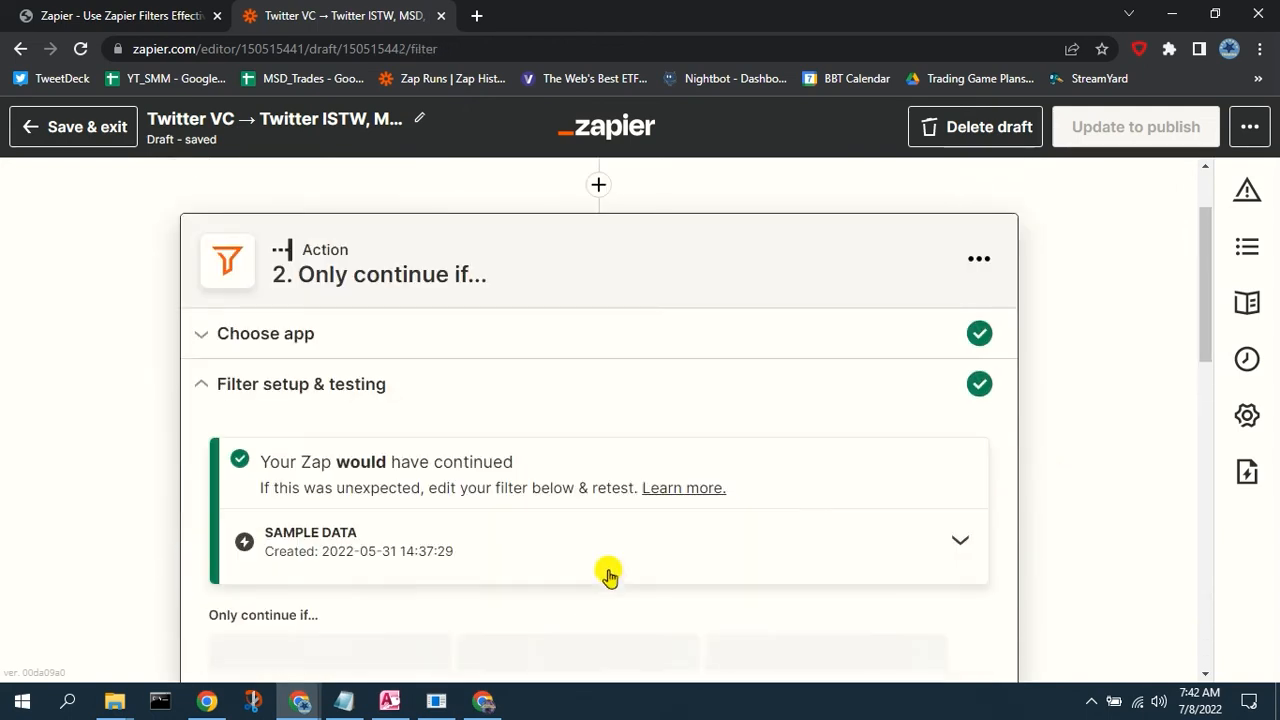
pyautogui.scroll(-5, 1091, 497)
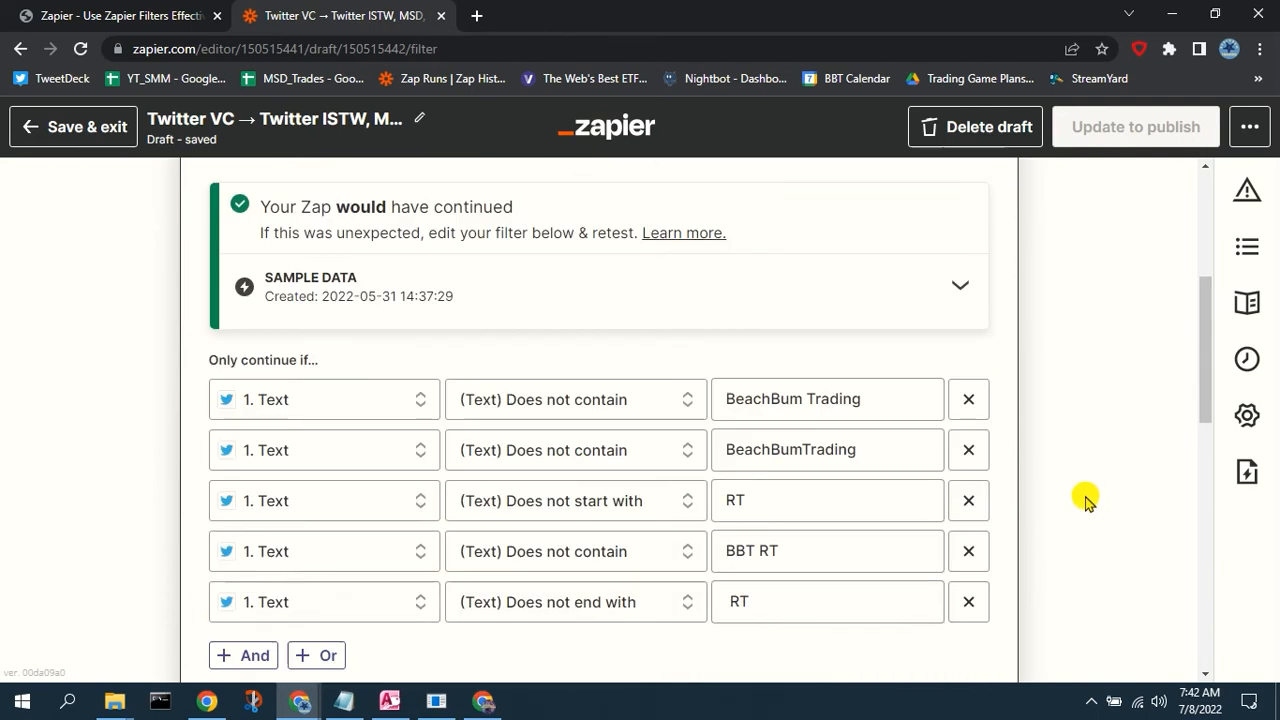
pyautogui.click(289, 526)
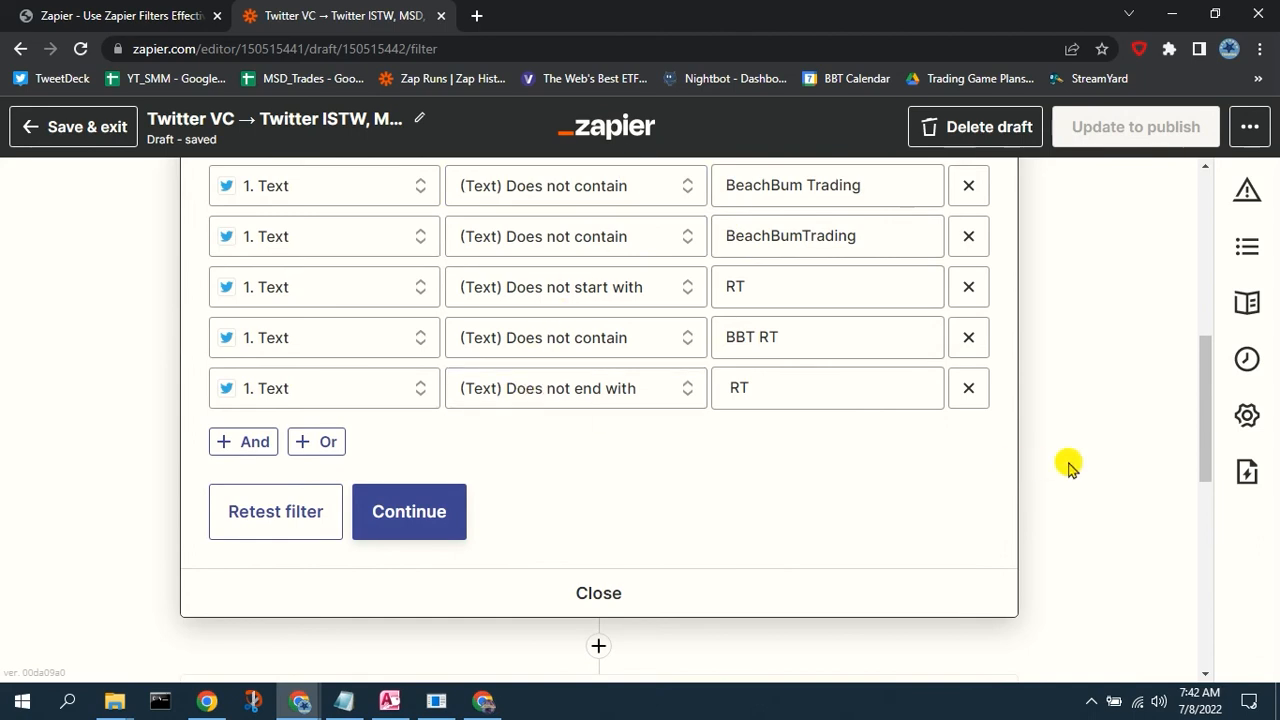
# Examine the Twitter VC filter's retest result against its five text rules, and check the Create Tweet actions that follow it.
pyautogui.scroll(1, 1068, 465)
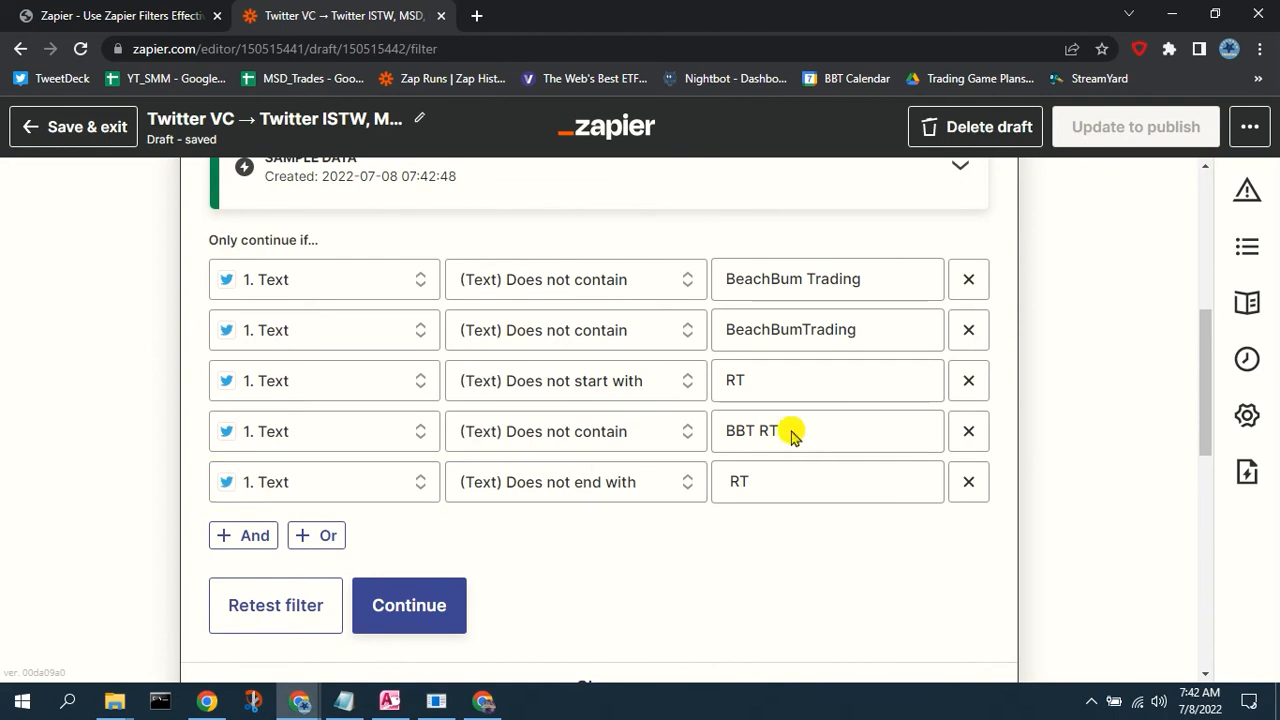
pyautogui.scroll(2, 1085, 355)
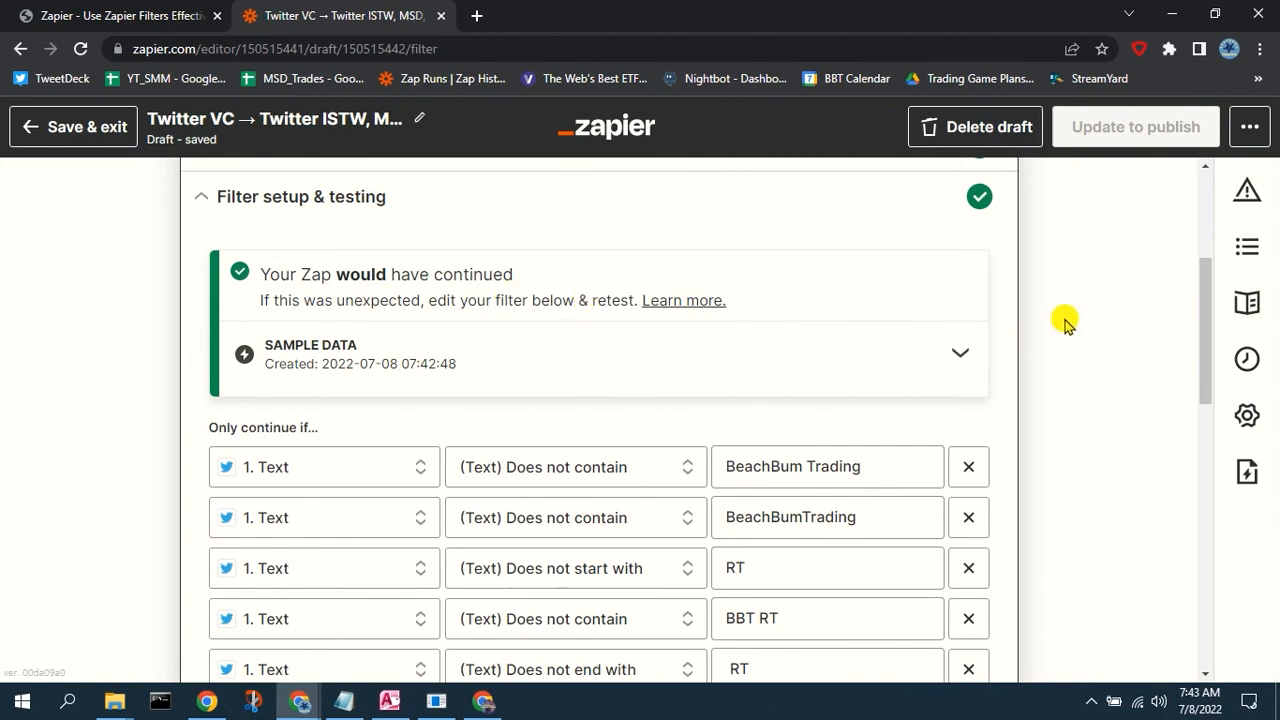
pyautogui.scroll(-1, 1066, 320)
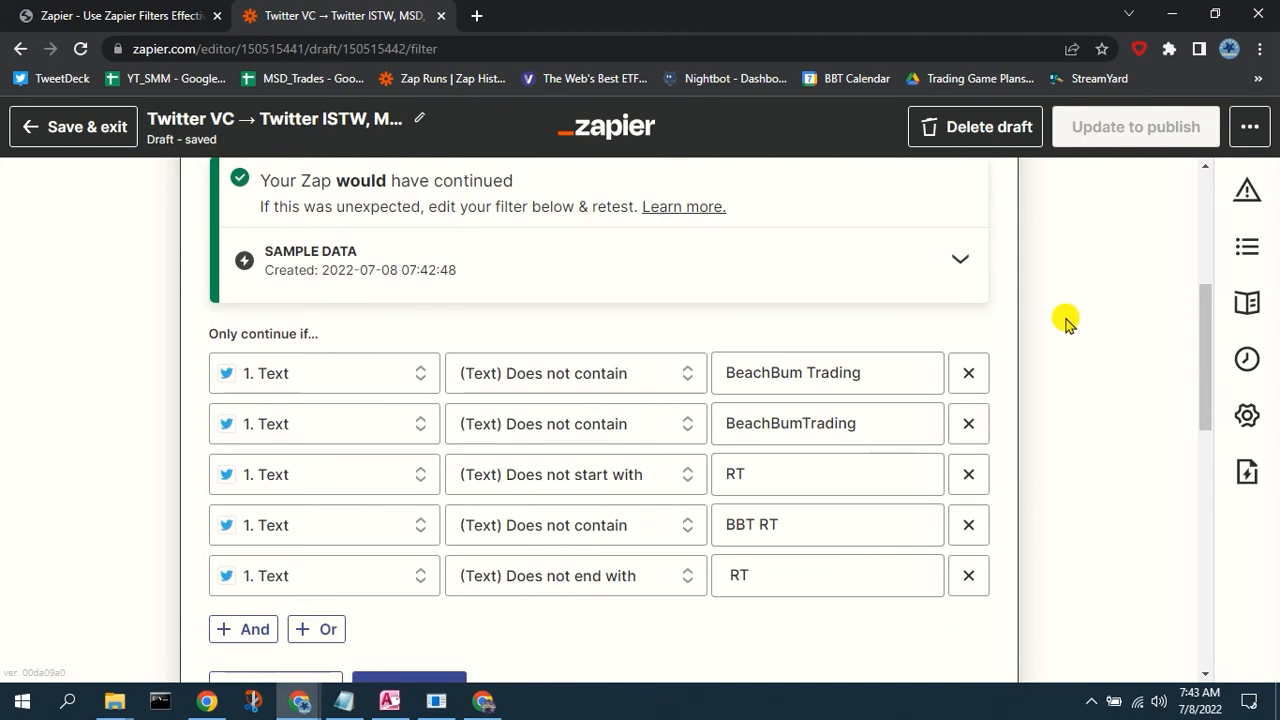
pyautogui.scroll(2, 1066, 320)
pyautogui.scroll(-7, 1066, 320)
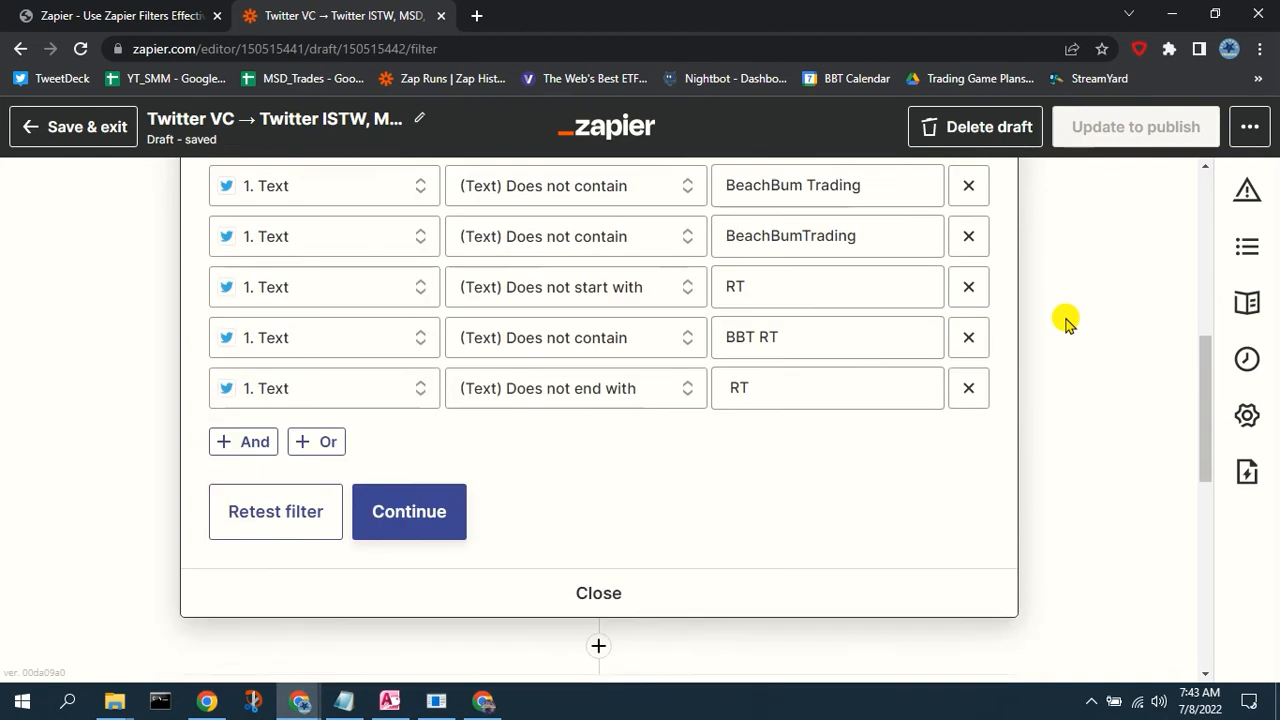
pyautogui.scroll(-3, 1066, 320)
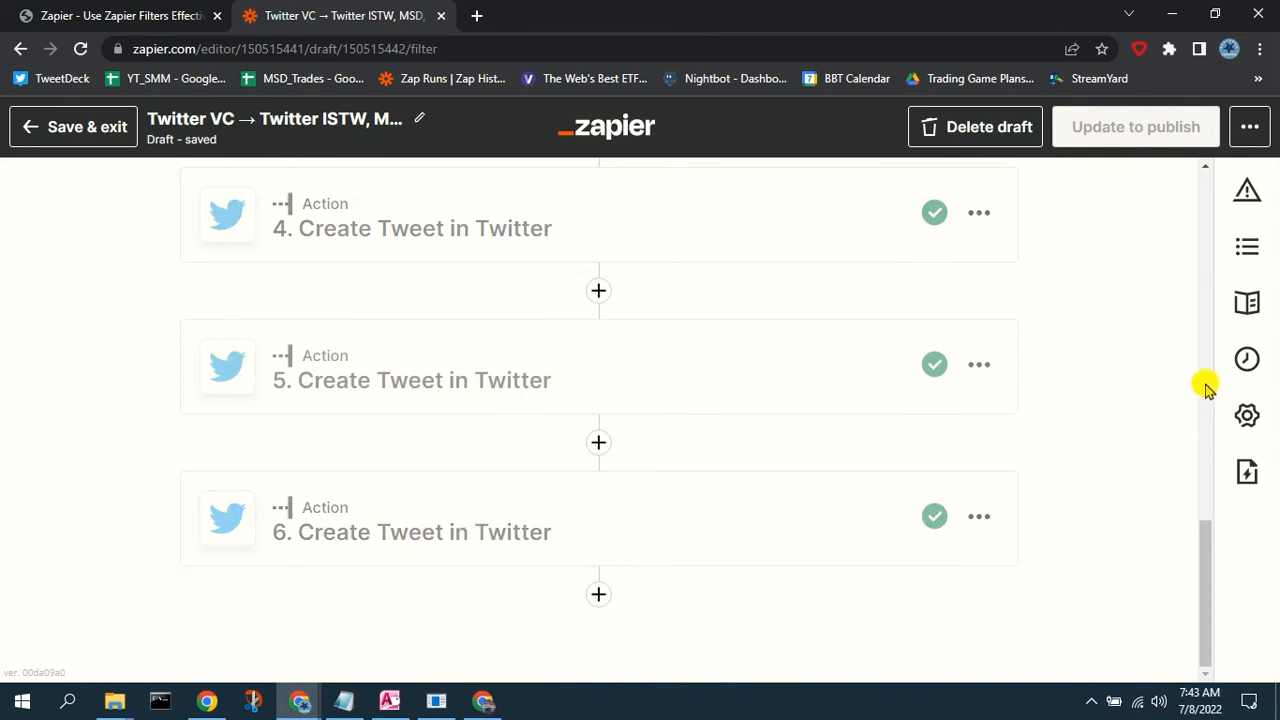
pyautogui.scroll(8, 1077, 391)
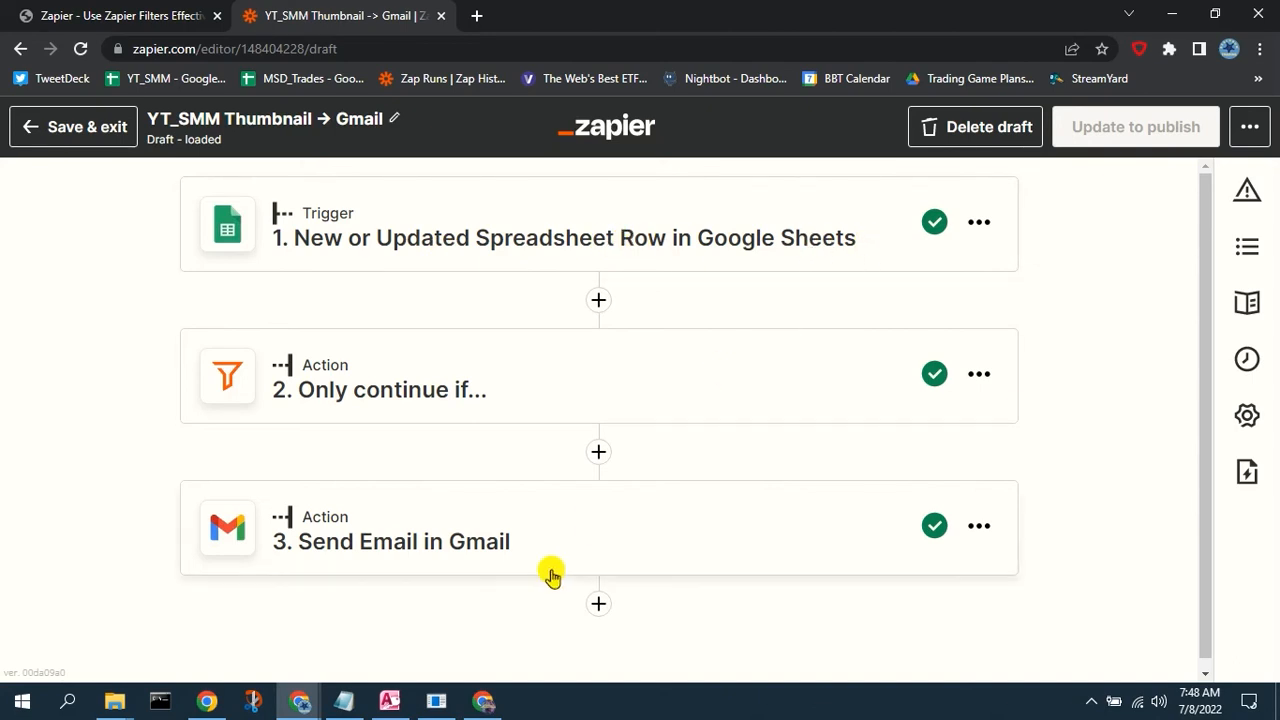
# View the Zapier tutorials in the YouTube Automation playlist, and return to the YT_SMM Thumbnail -> Gmail Zap in Zapier.
pyautogui.click(486, 699)
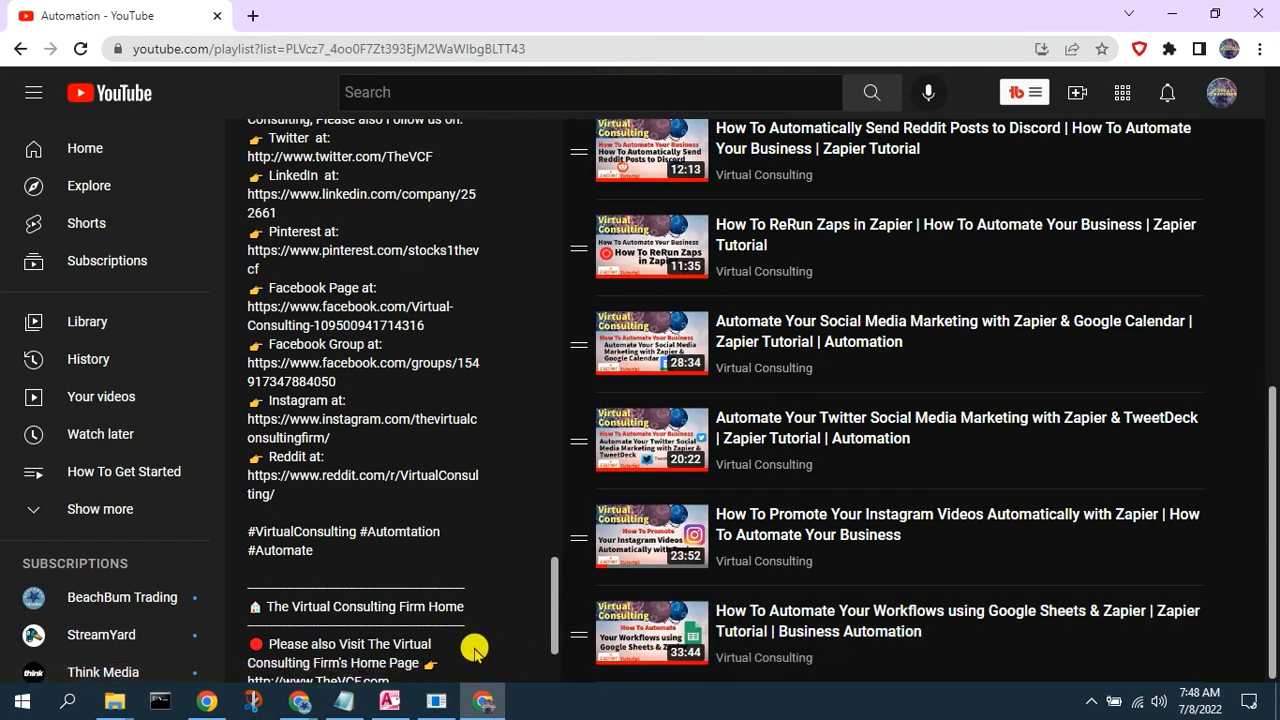
pyautogui.moveTo(305, 703)
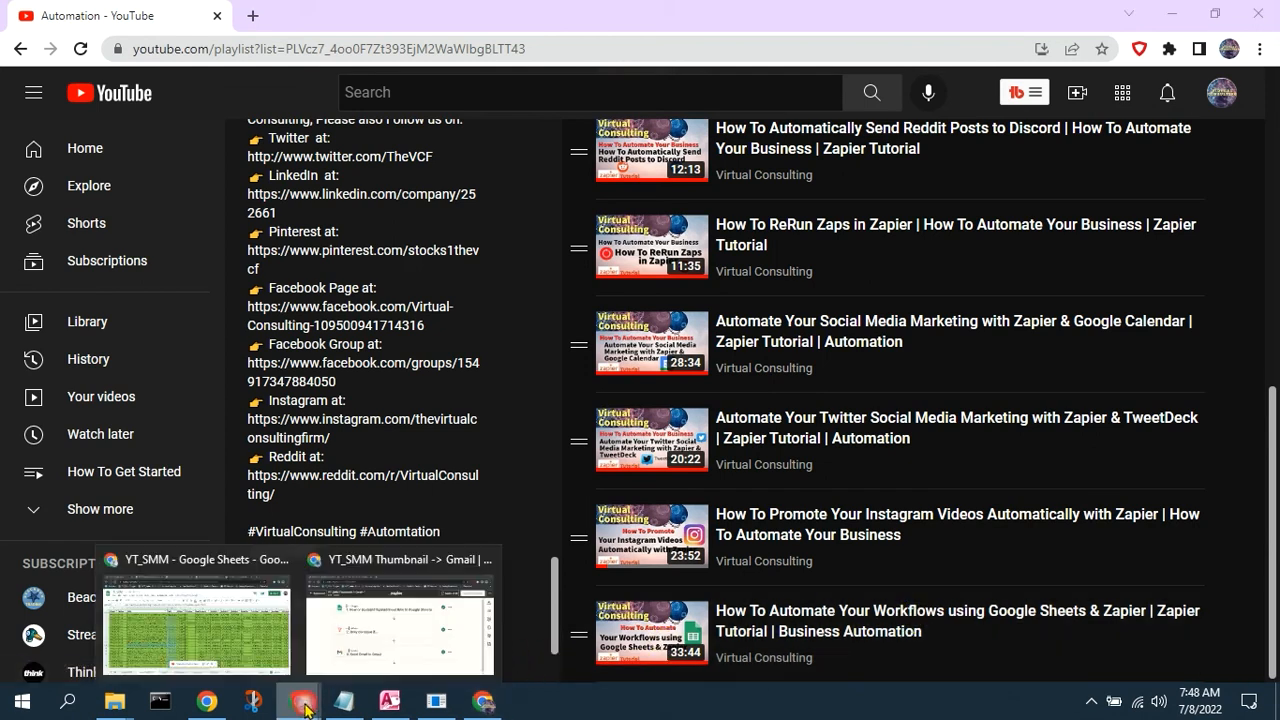
pyautogui.click(363, 632)
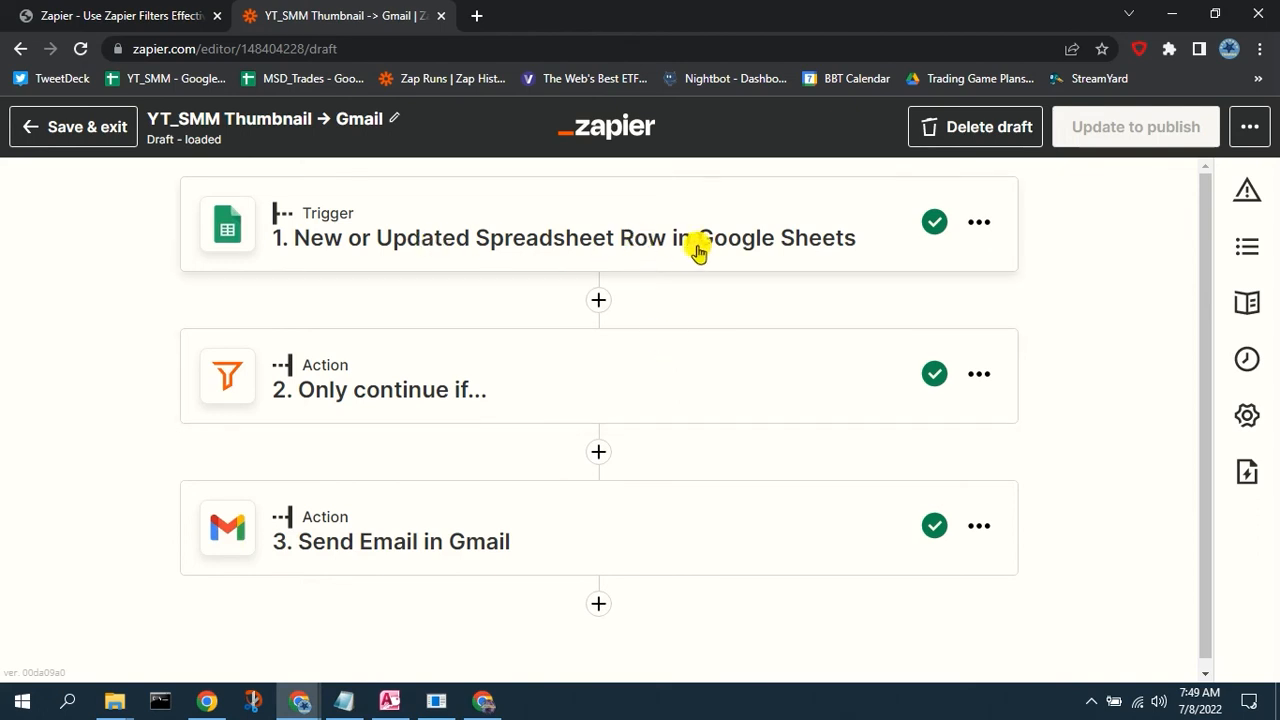
# Open the filter setup in the YT_SMM Thumbnail -> Gmail Zap and examine its Thumbnail Title rule.
pyautogui.click(662, 387)
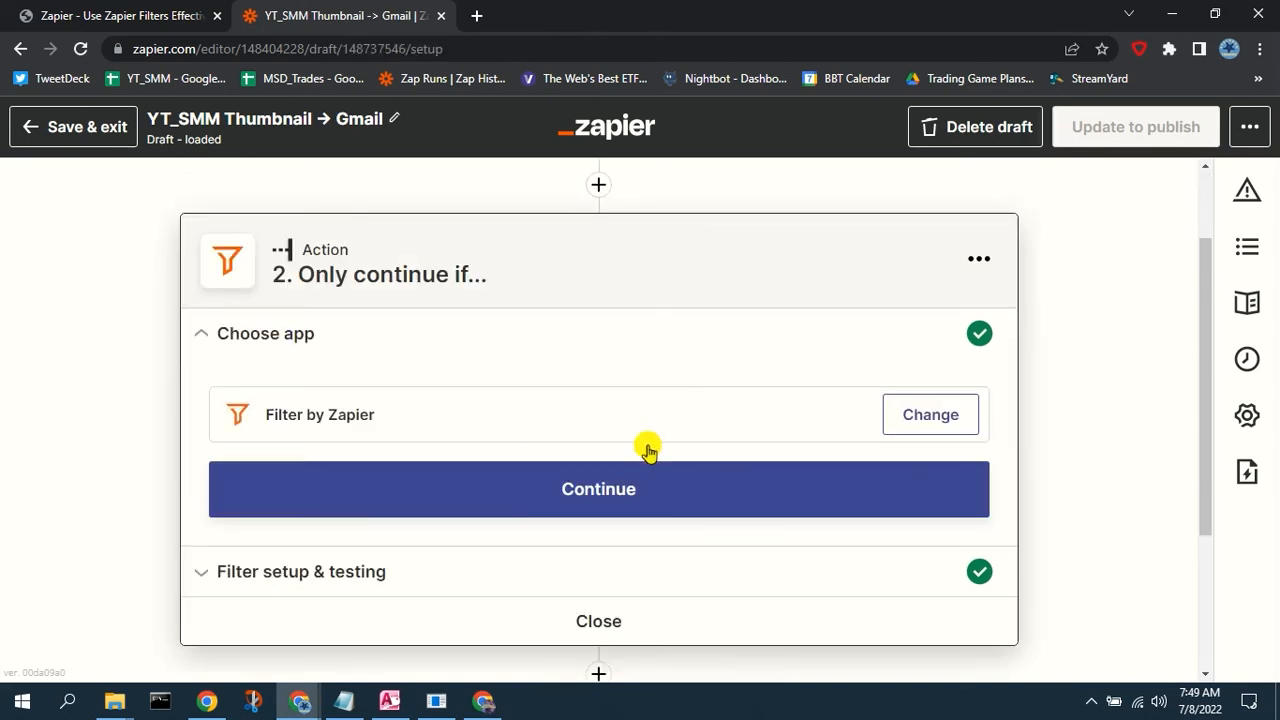
pyautogui.click(597, 580)
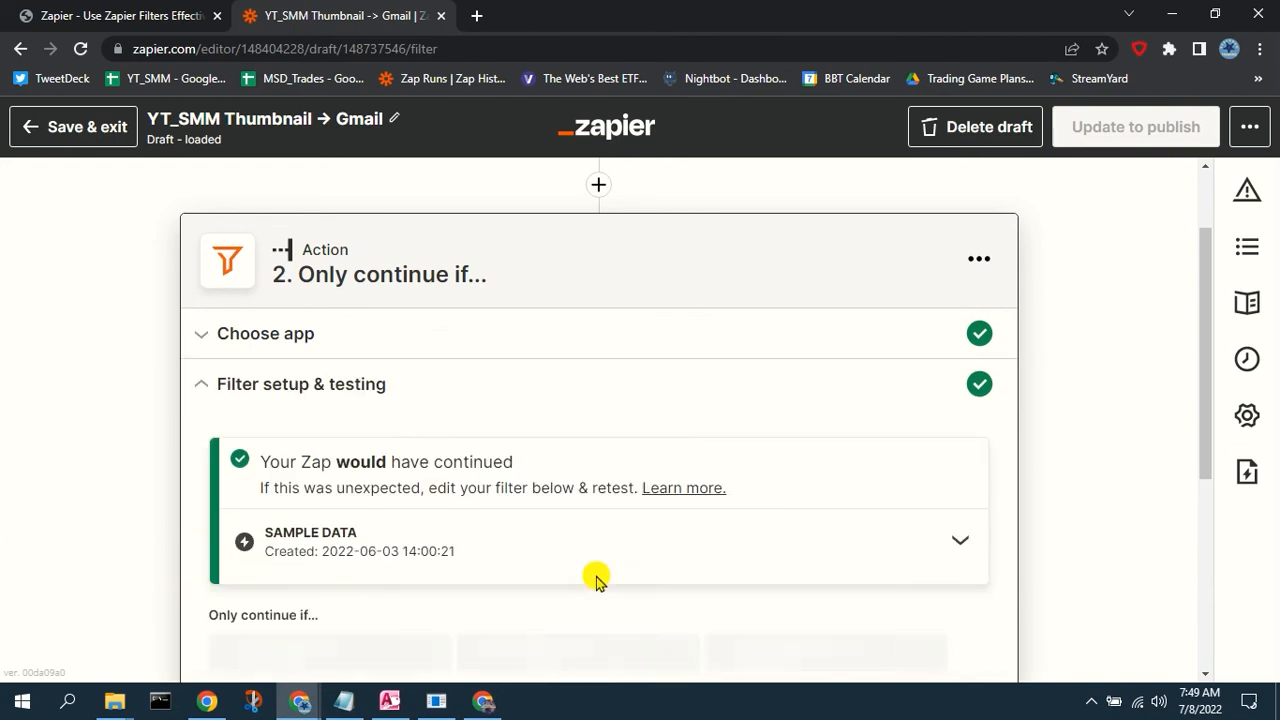
pyautogui.scroll(-1, 1050, 460)
pyautogui.scroll(-1, 1050, 460)
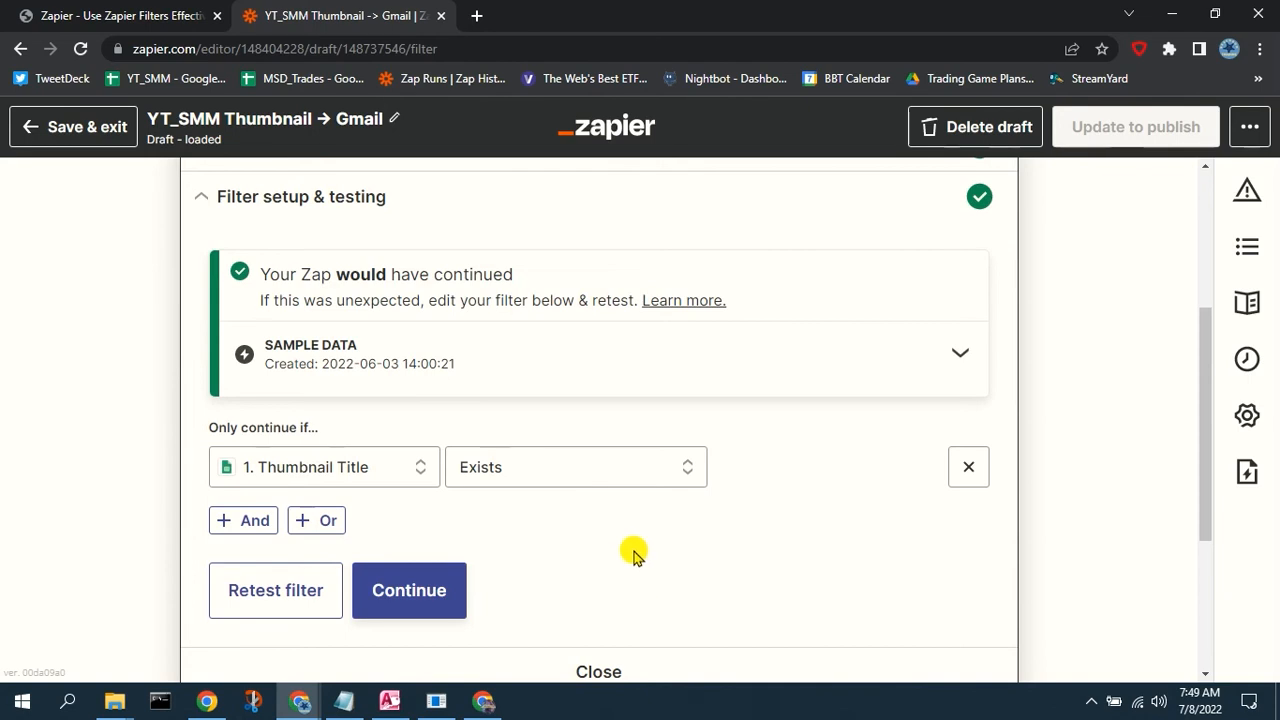
pyautogui.scroll(1, 1075, 490)
pyautogui.scroll(2, 1075, 490)
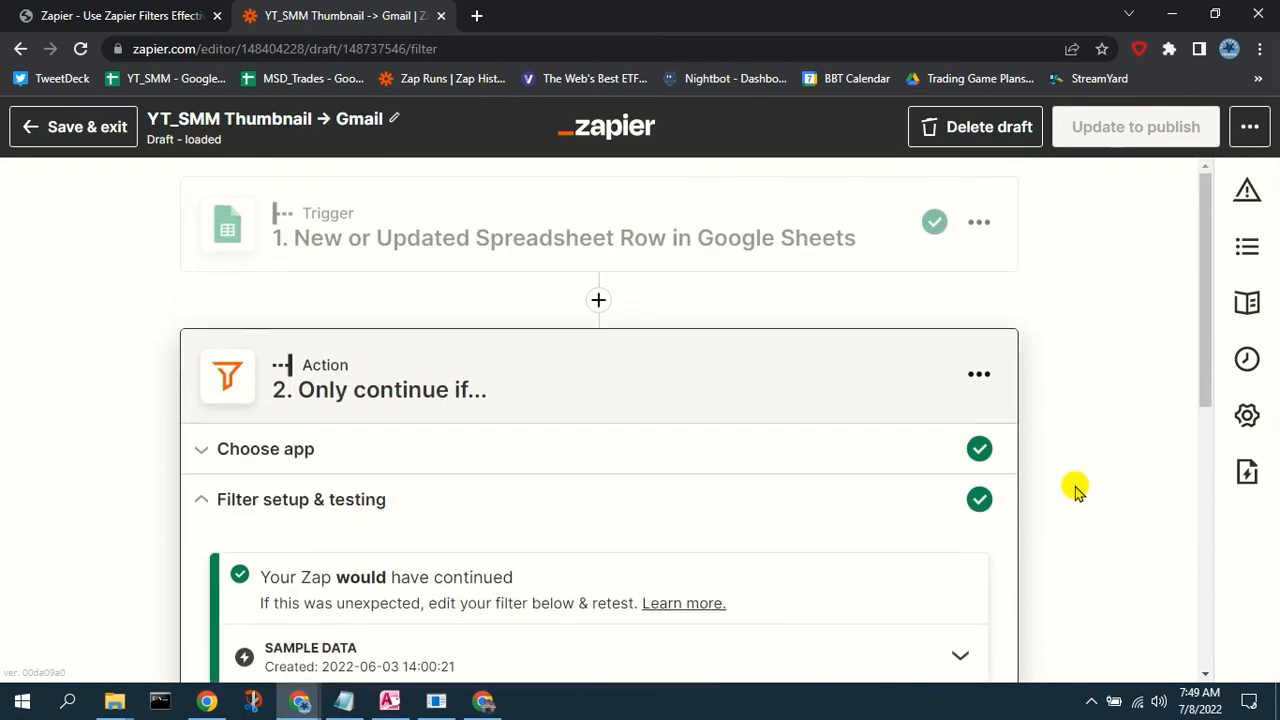
# Open the Google Sheets trigger's setup and check which spreadsheet, worksheet and trigger column it uses.
pyautogui.click(707, 214)
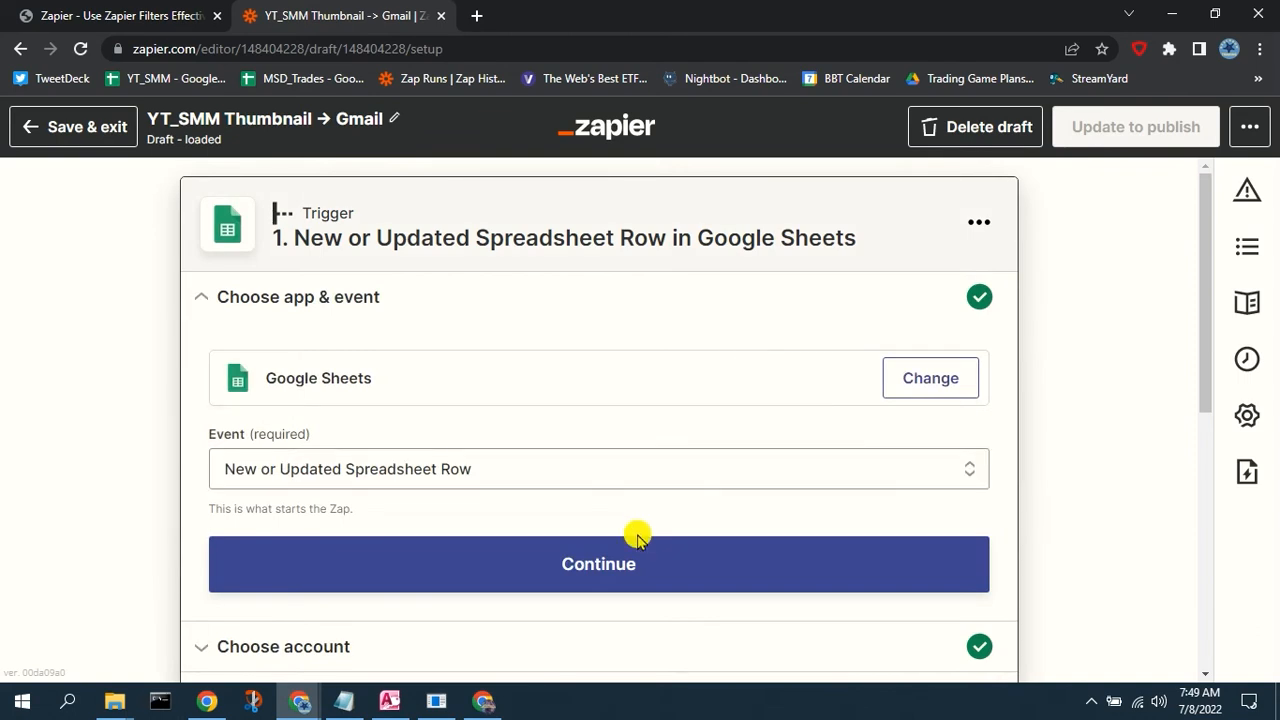
pyautogui.scroll(-2, 637, 531)
pyautogui.click(565, 530)
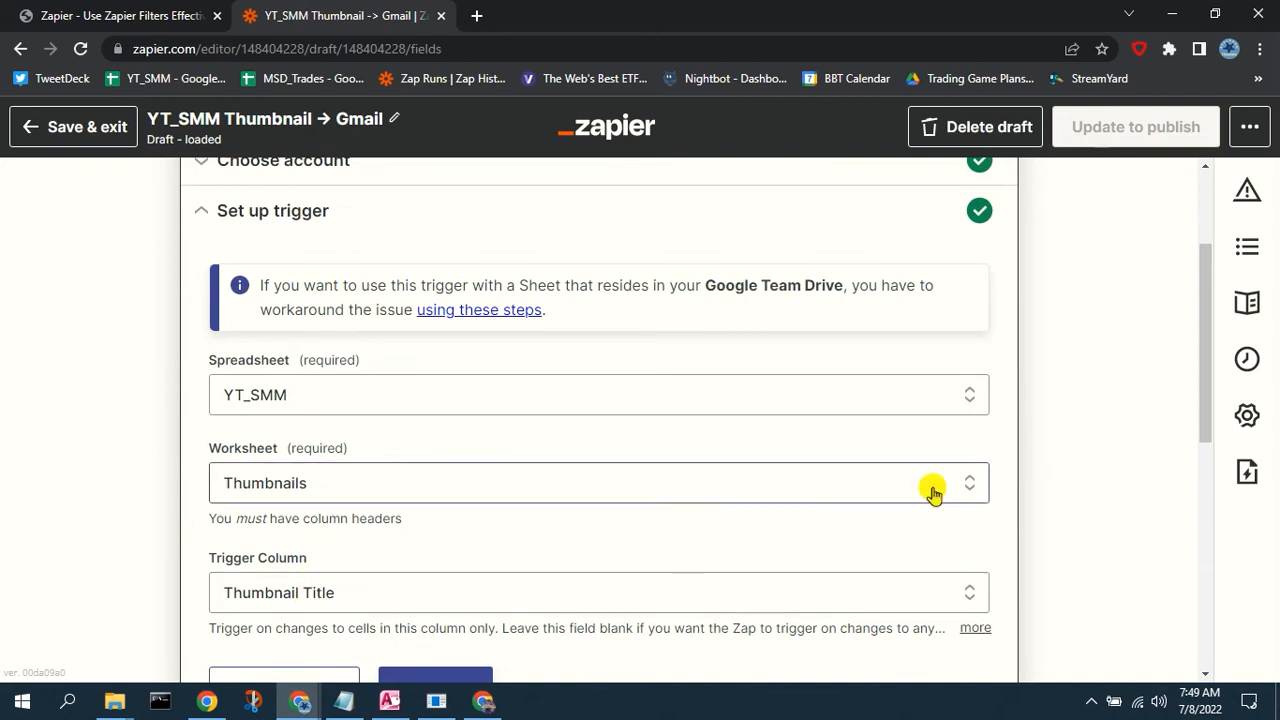
pyautogui.scroll(-5, 1072, 450)
pyautogui.scroll(-1, 1077, 452)
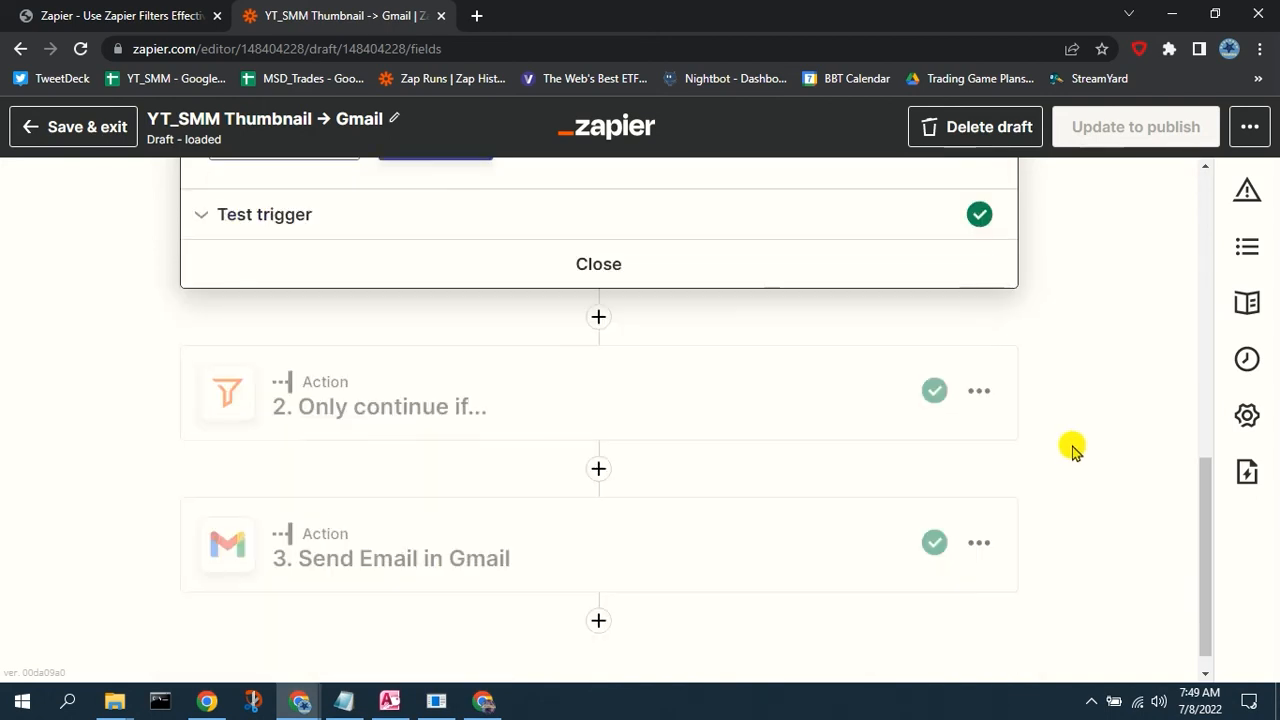
# Reopen the filter setup and view the conditions available for the Thumbnail Title rule, keeping Exists.
pyautogui.click(601, 397)
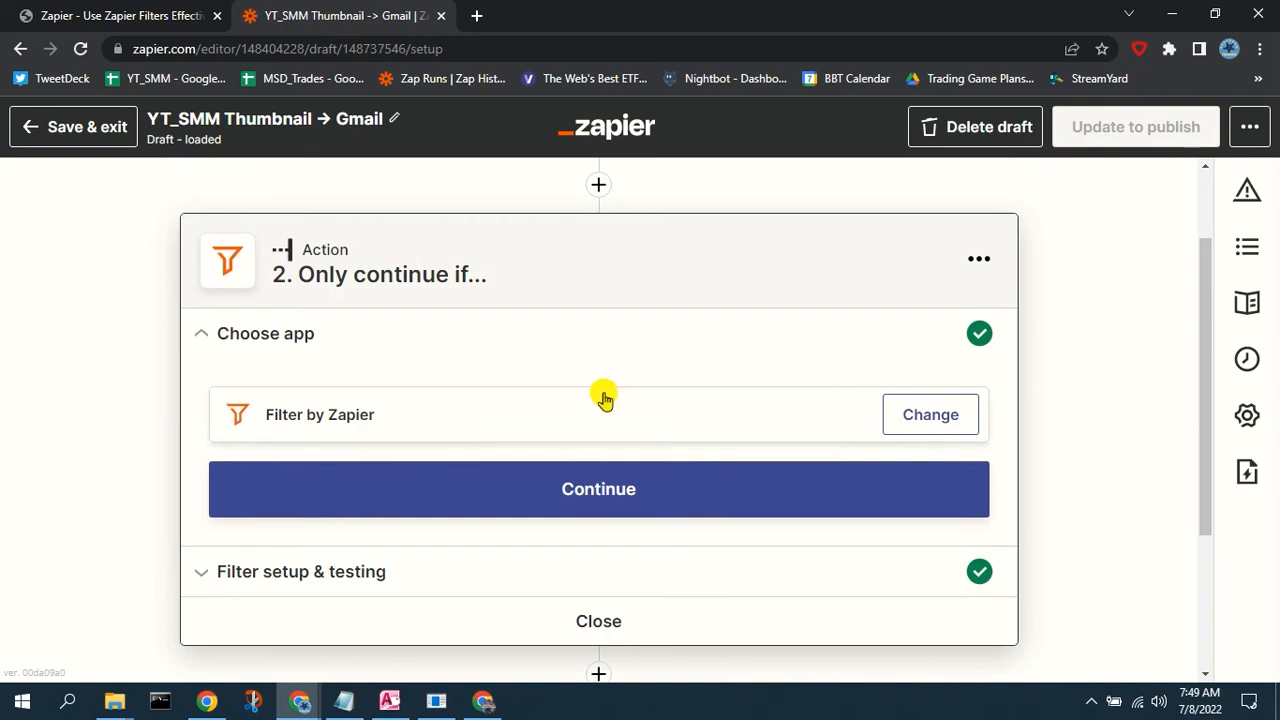
pyautogui.click(595, 571)
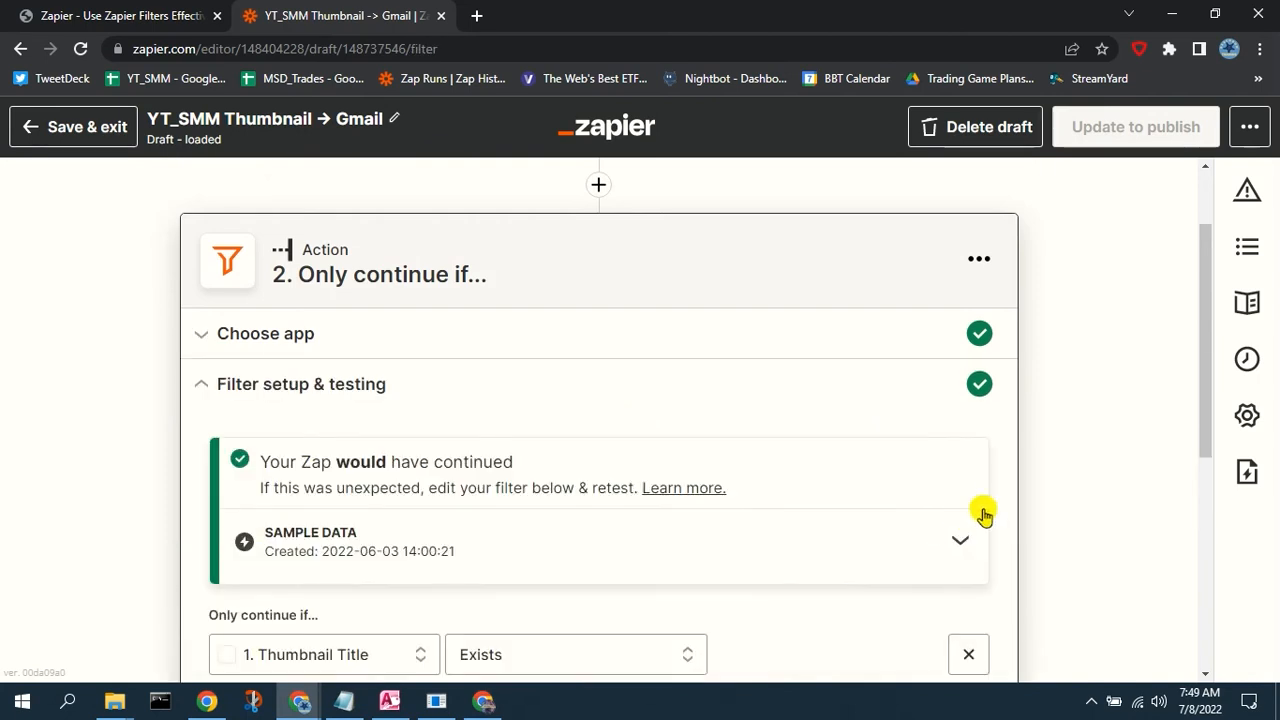
pyautogui.scroll(-3, 1000, 497)
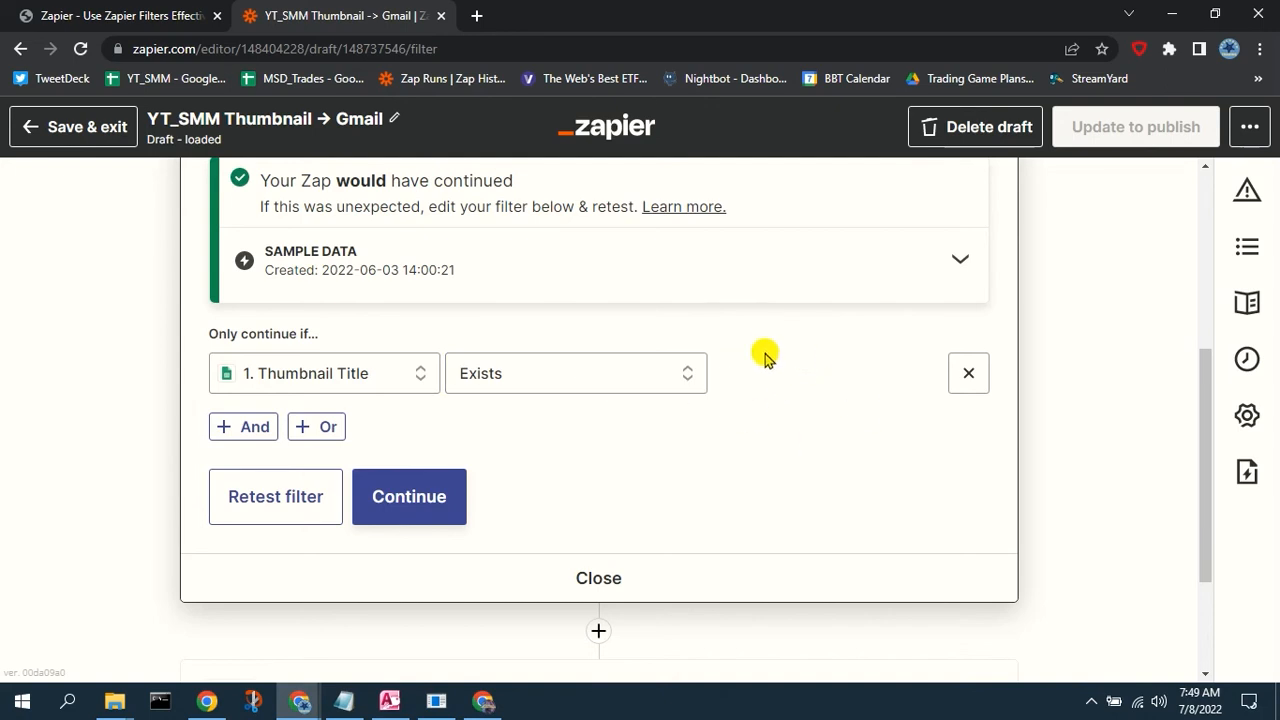
pyautogui.click(515, 376)
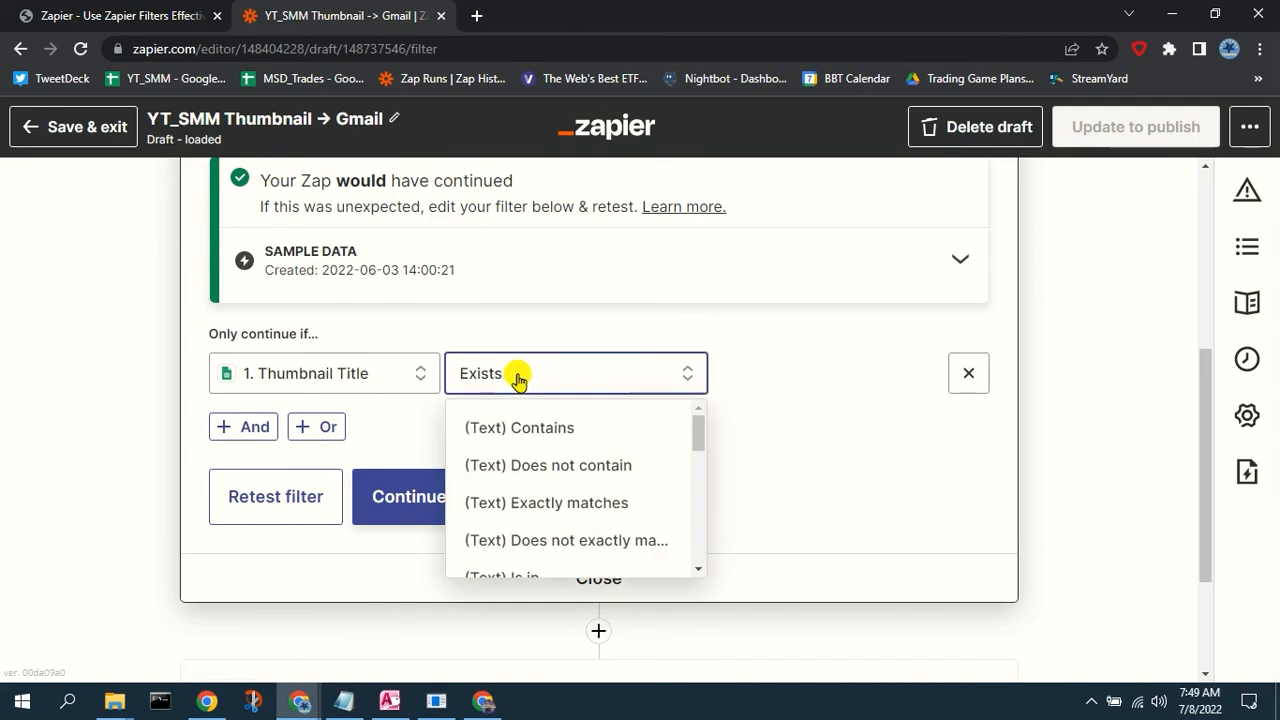
pyautogui.click(792, 368)
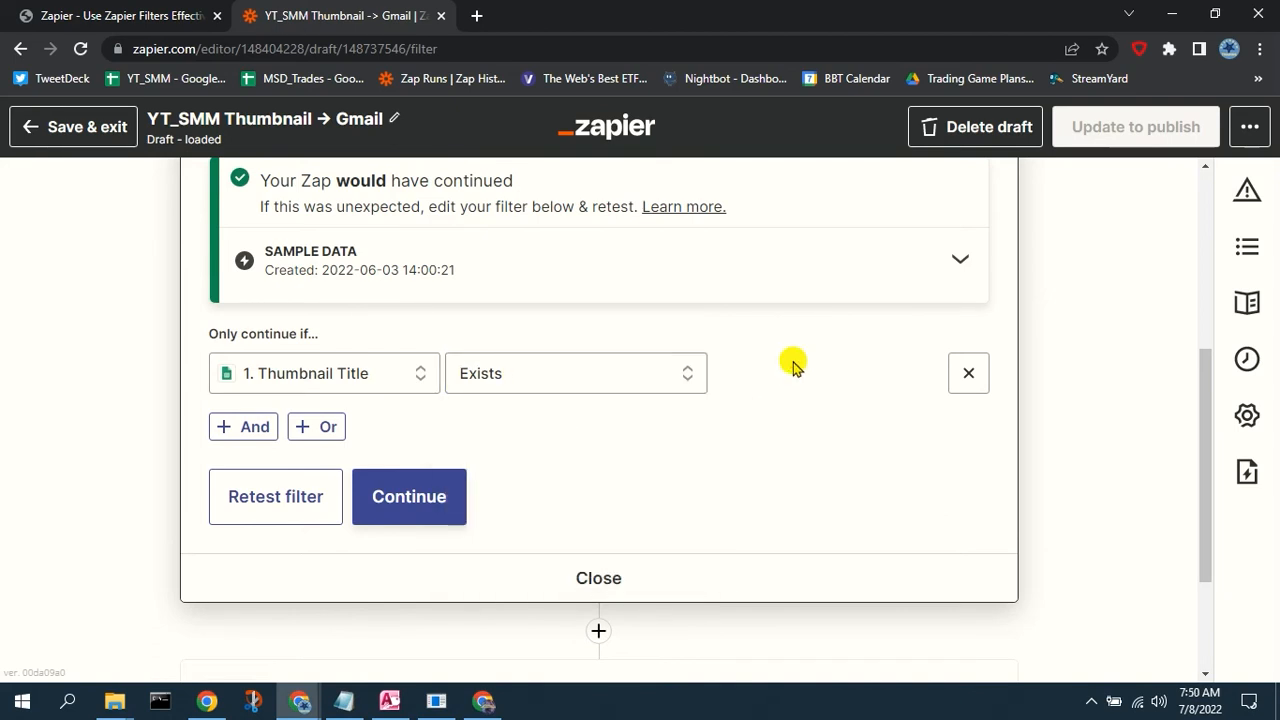
pyautogui.scroll(4, 792, 368)
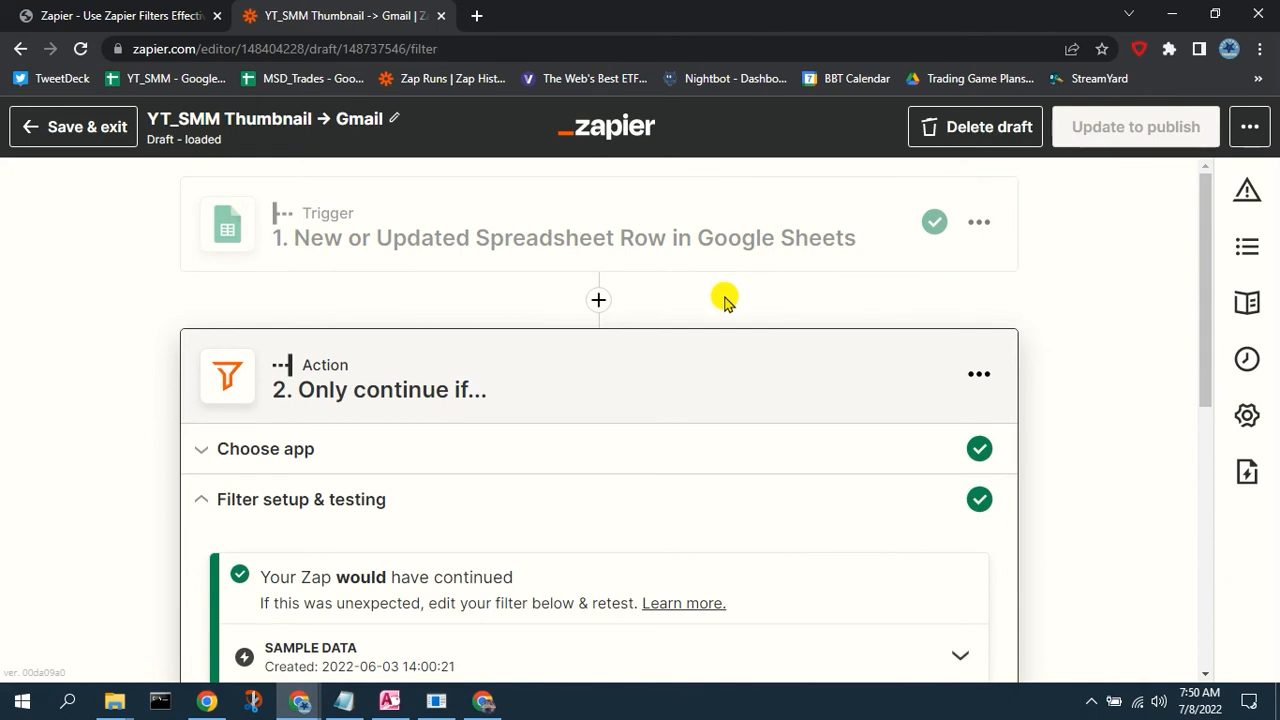
pyautogui.scroll(-2, 714, 345)
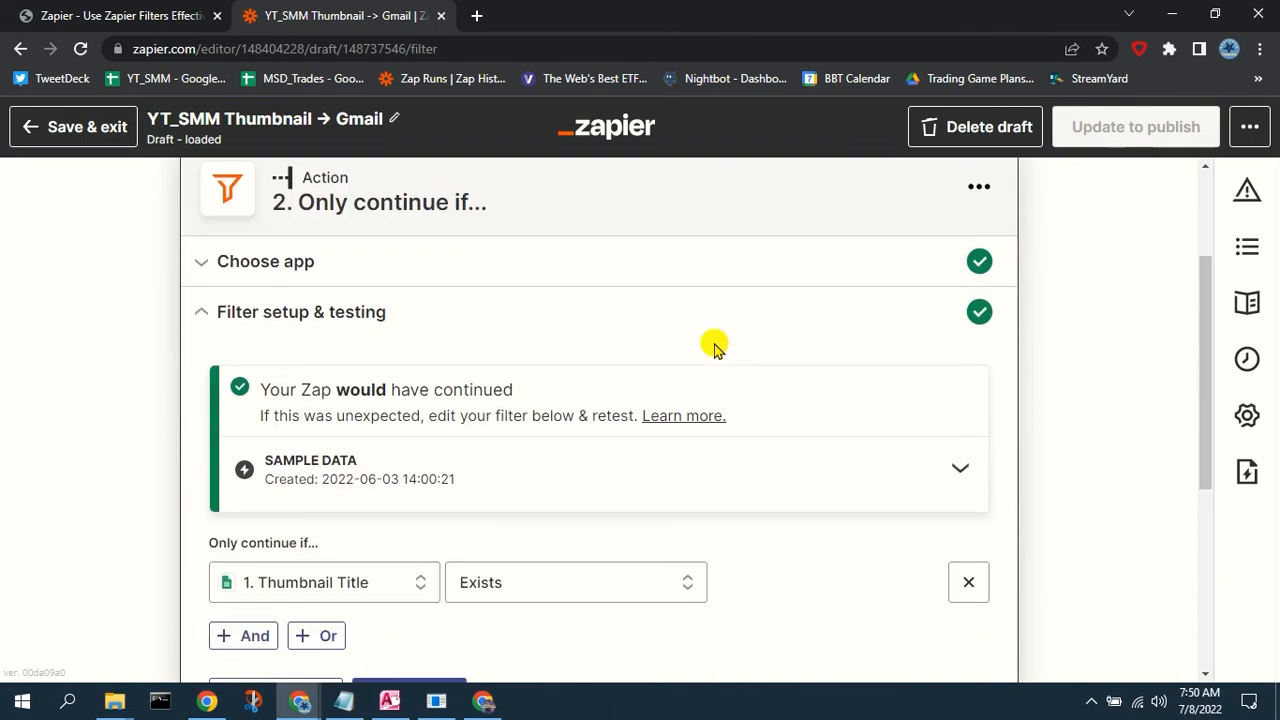
pyautogui.scroll(2, 714, 345)
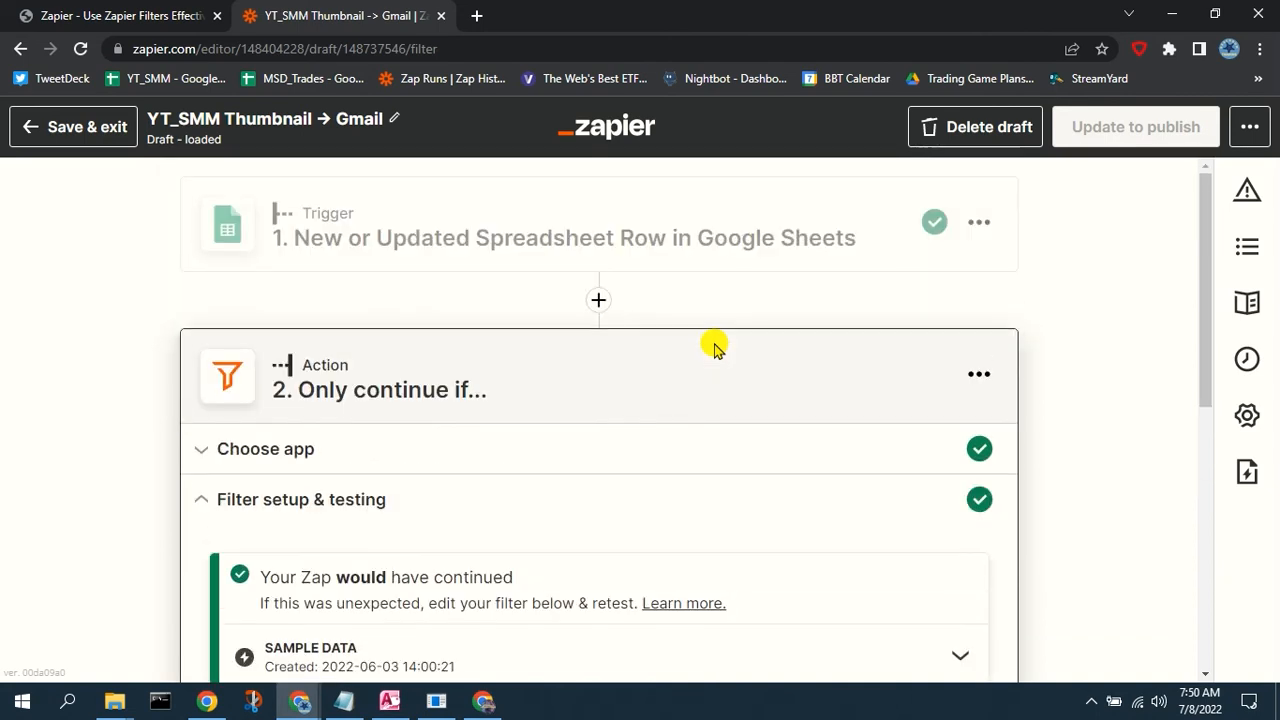
# Open the Google Sheets trigger's test and examine the column values of sample Spreadsheet Row A.
pyautogui.click(662, 212)
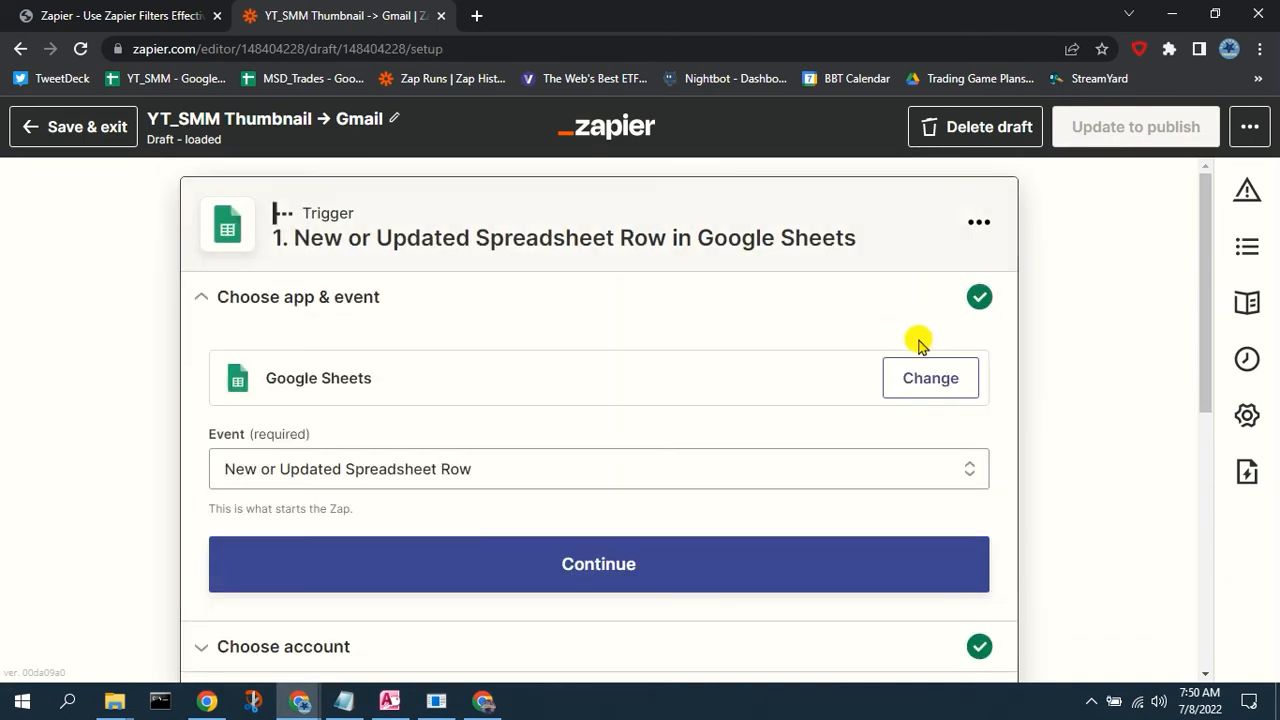
pyautogui.scroll(-3, 1054, 393)
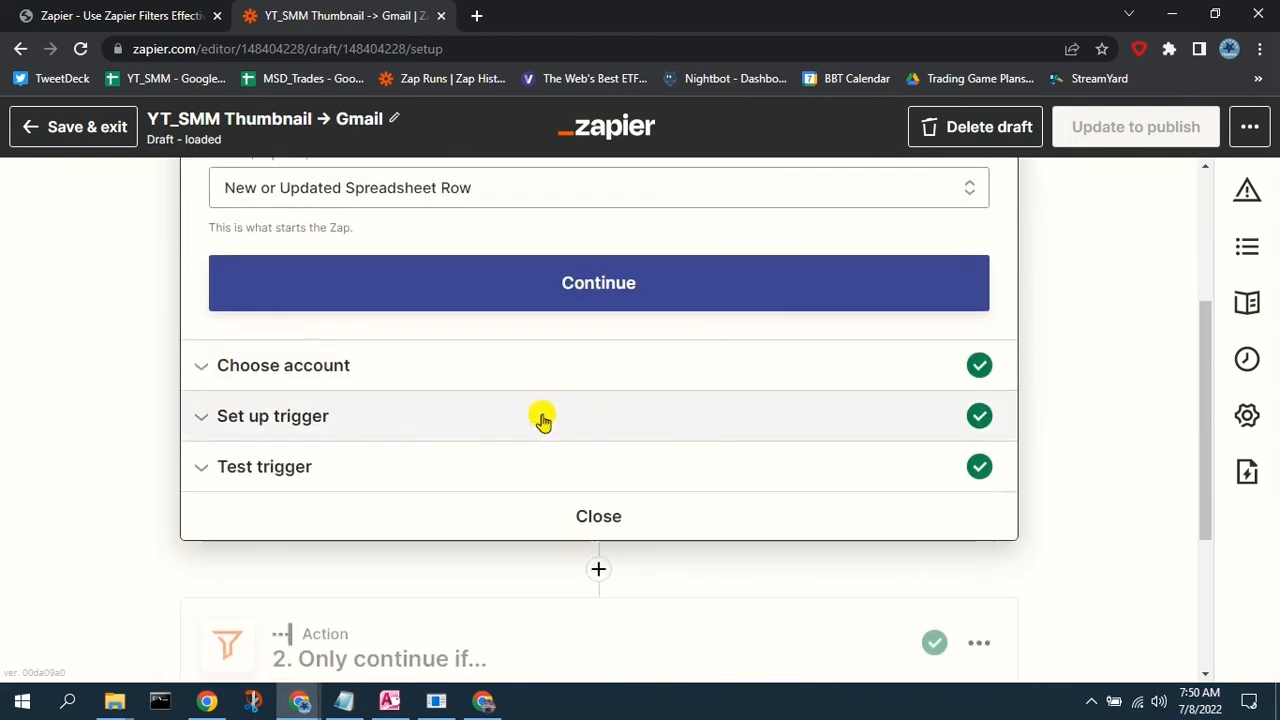
pyautogui.click(429, 470)
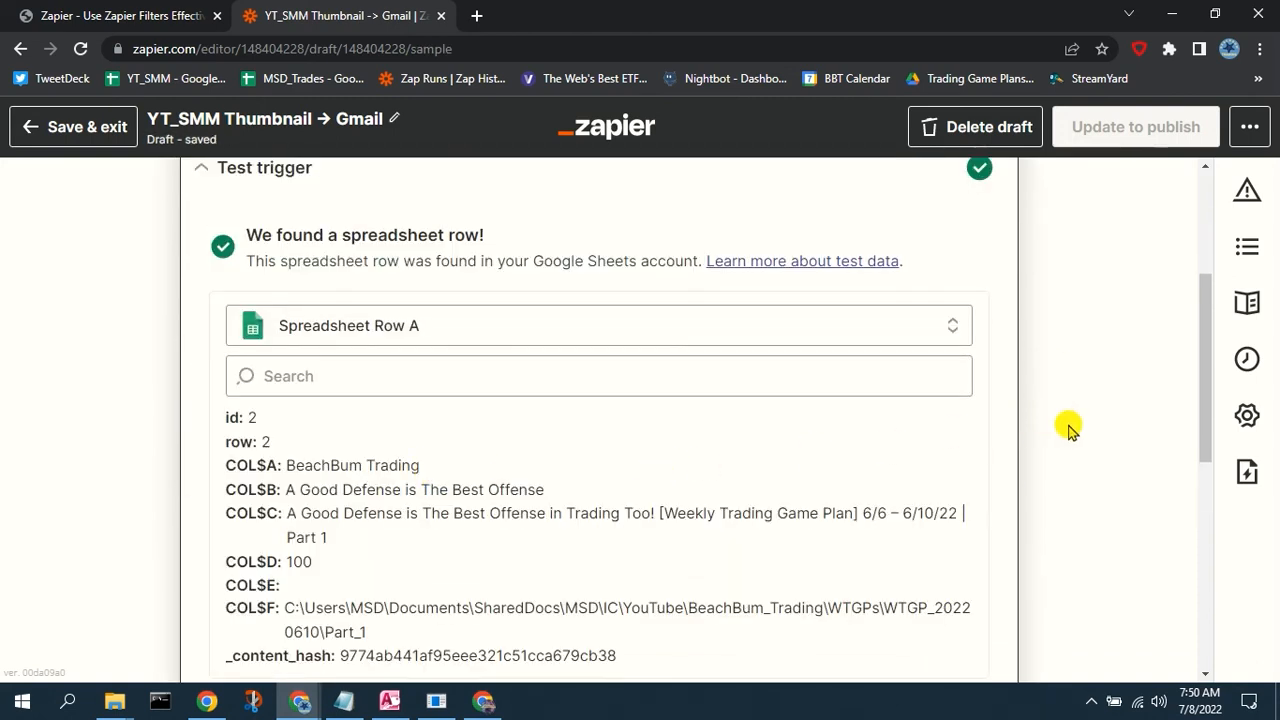
pyautogui.scroll(-4, 1074, 430)
pyautogui.scroll(2, 1077, 431)
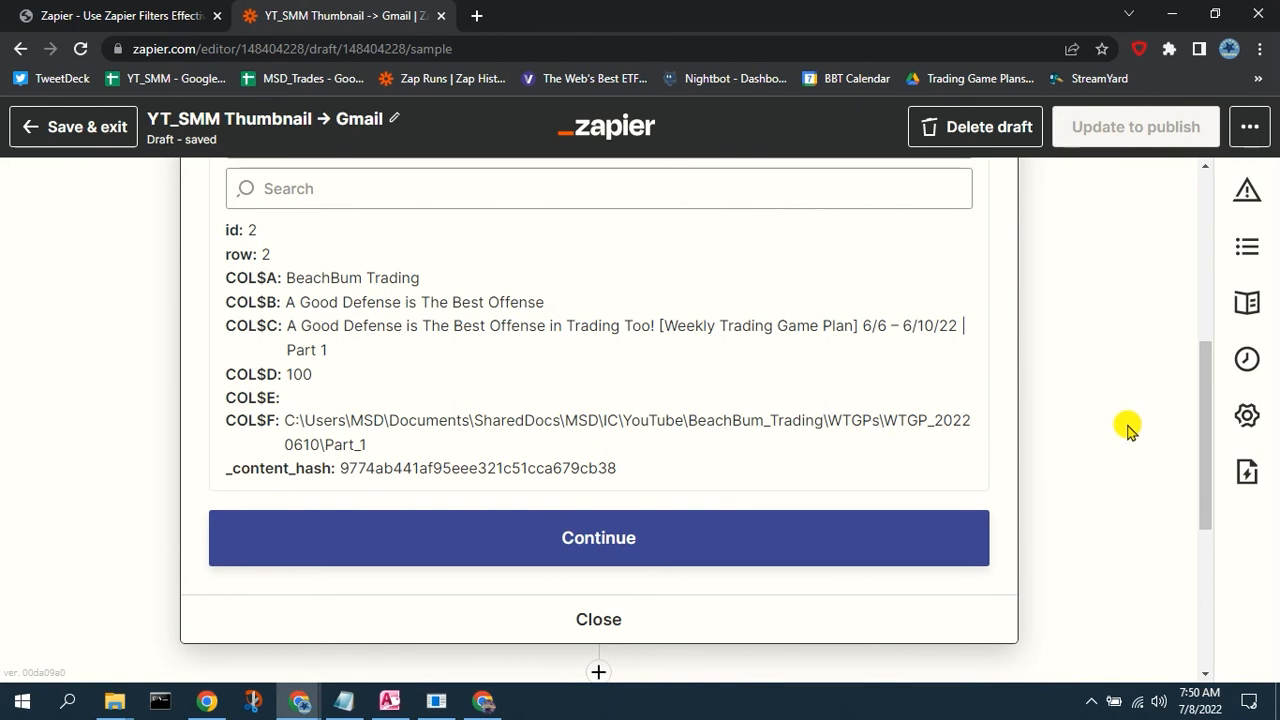
pyautogui.scroll(-4, 1127, 428)
# Reopen the filter setup, retest the Thumbnail Title Exists rule against the sample row, and review the result before the Send Email action.
pyautogui.click(692, 368)
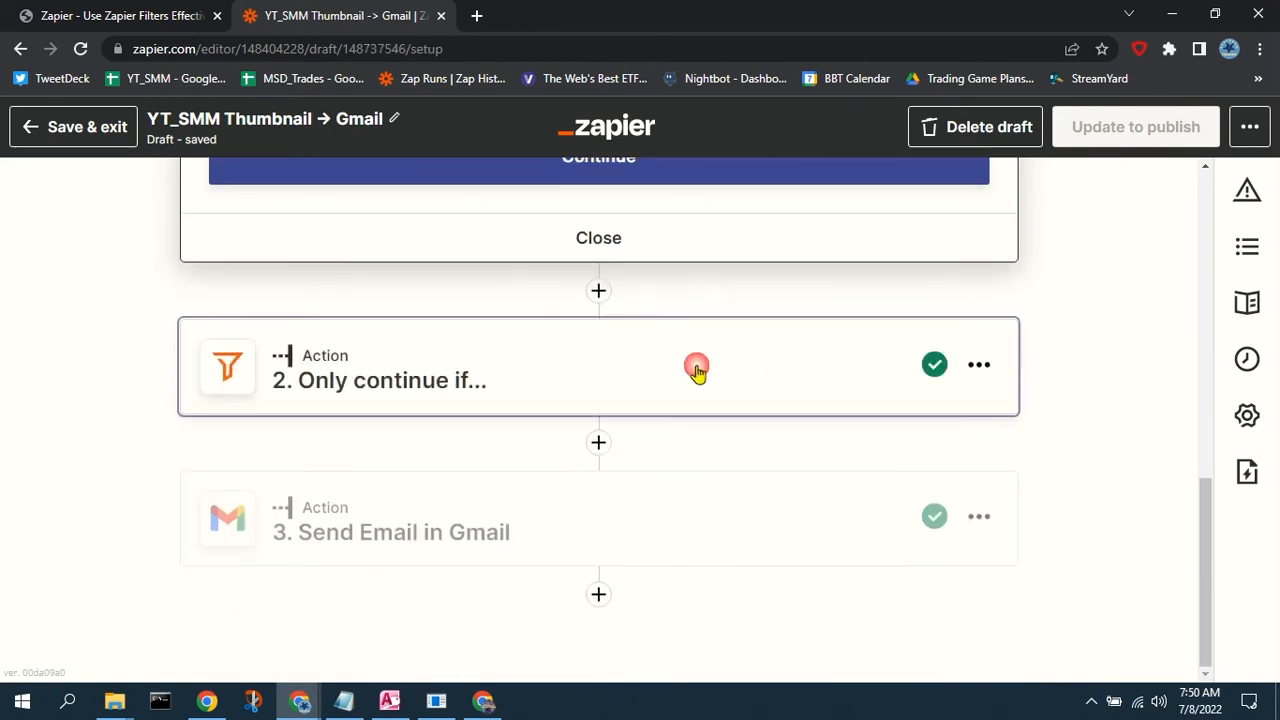
pyautogui.click(447, 578)
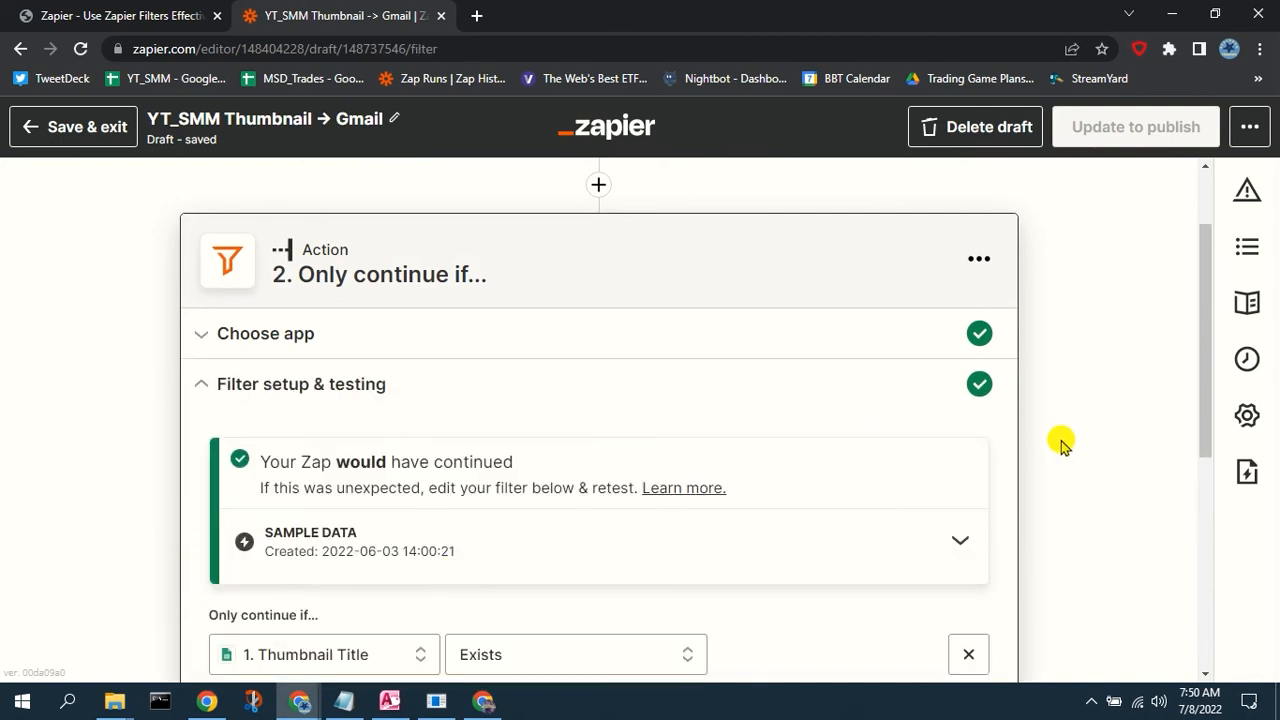
pyautogui.scroll(-2, 1095, 445)
pyautogui.scroll(-3, 1095, 445)
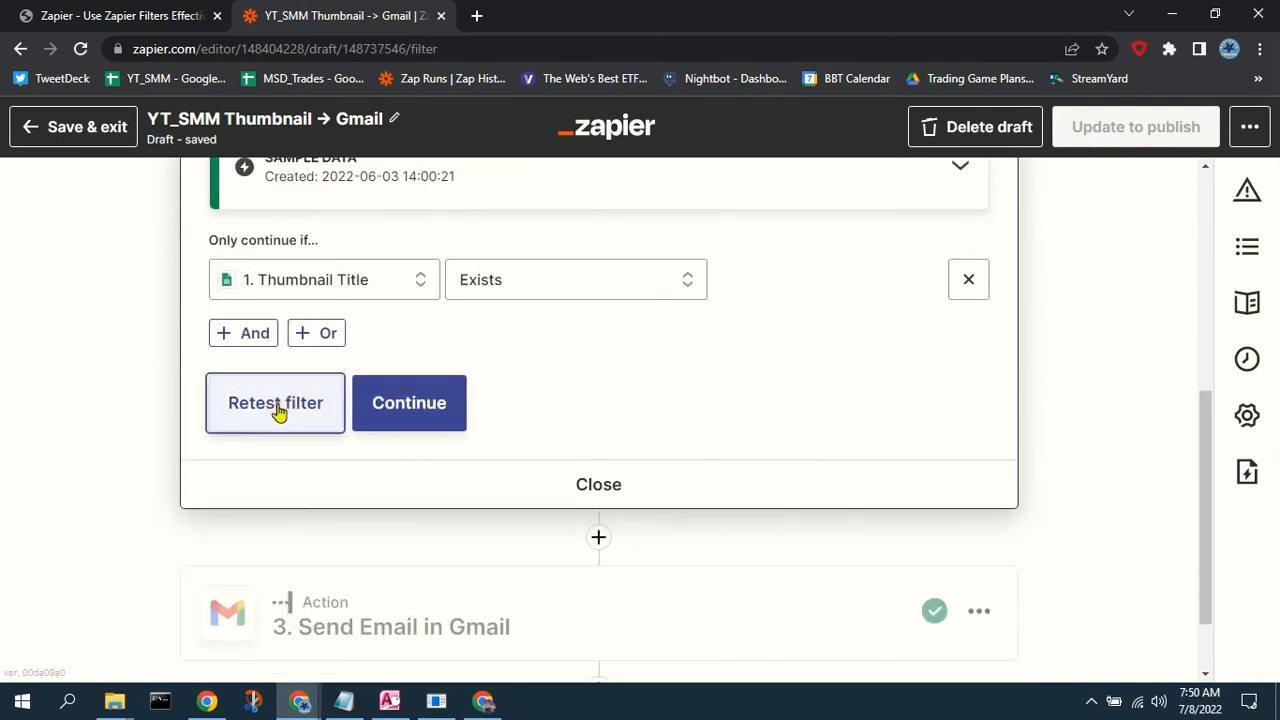
pyautogui.click(278, 408)
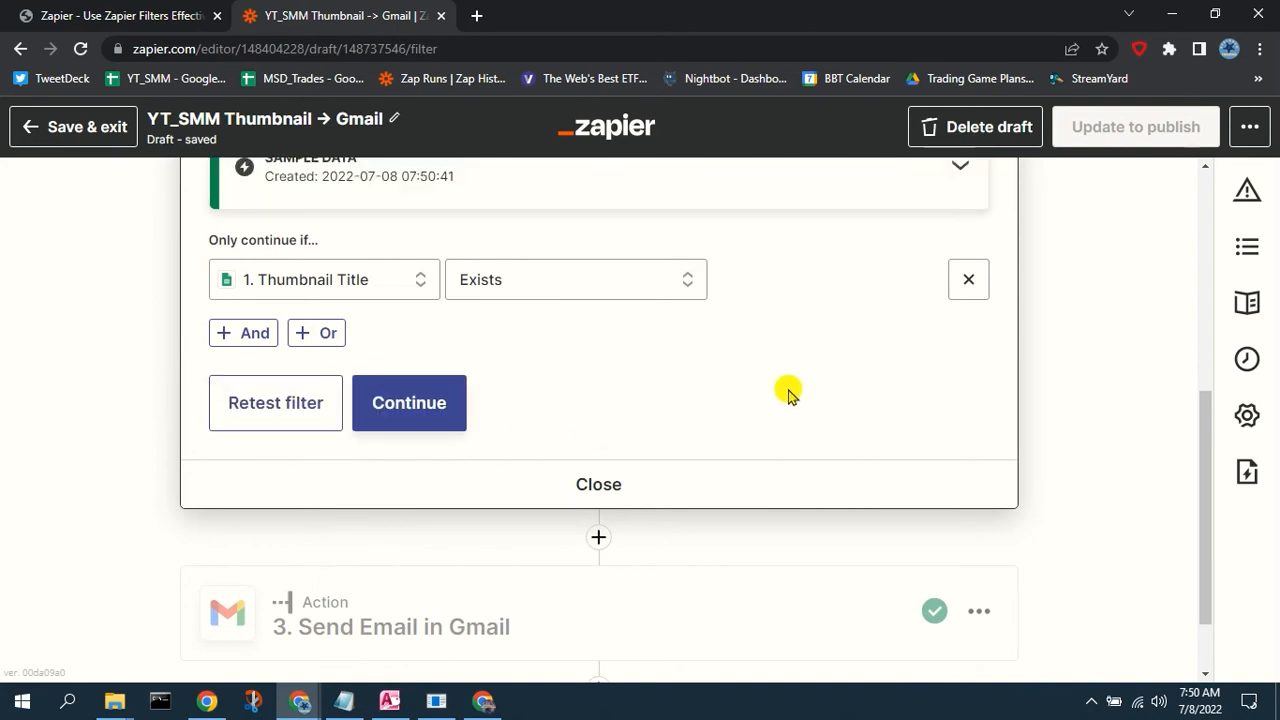
pyautogui.scroll(1, 789, 390)
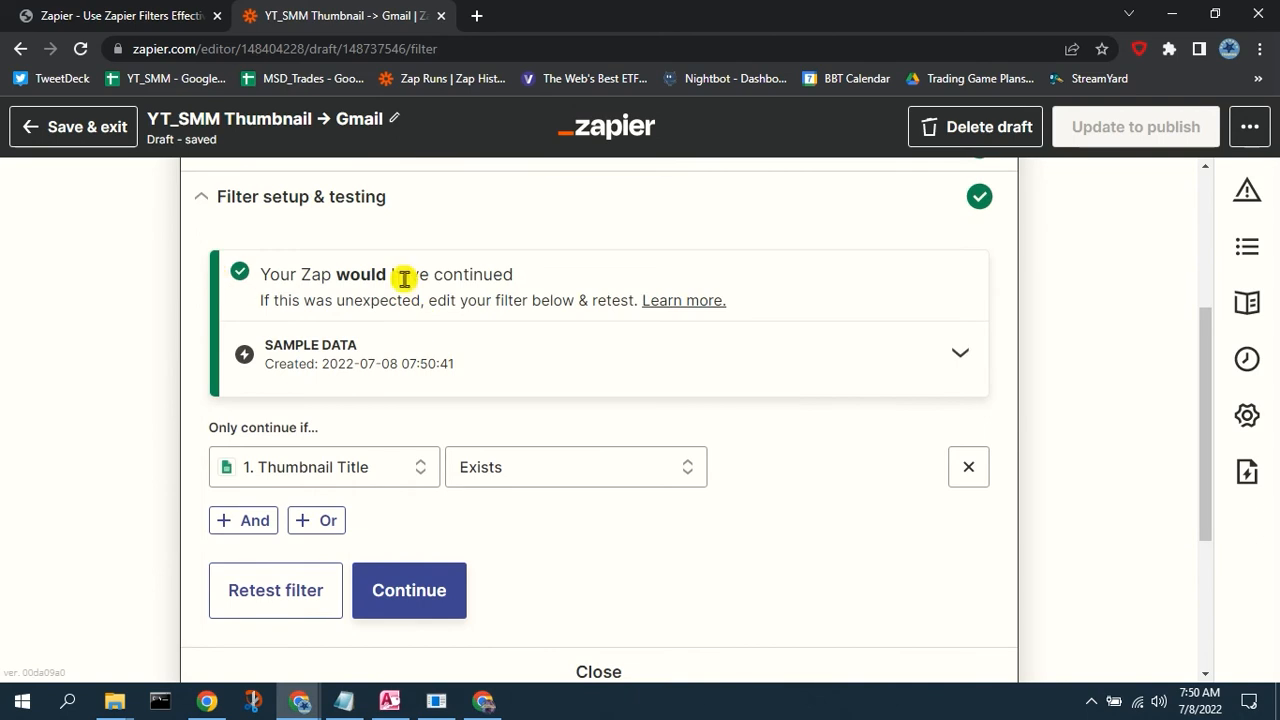
pyautogui.scroll(-3, 1063, 403)
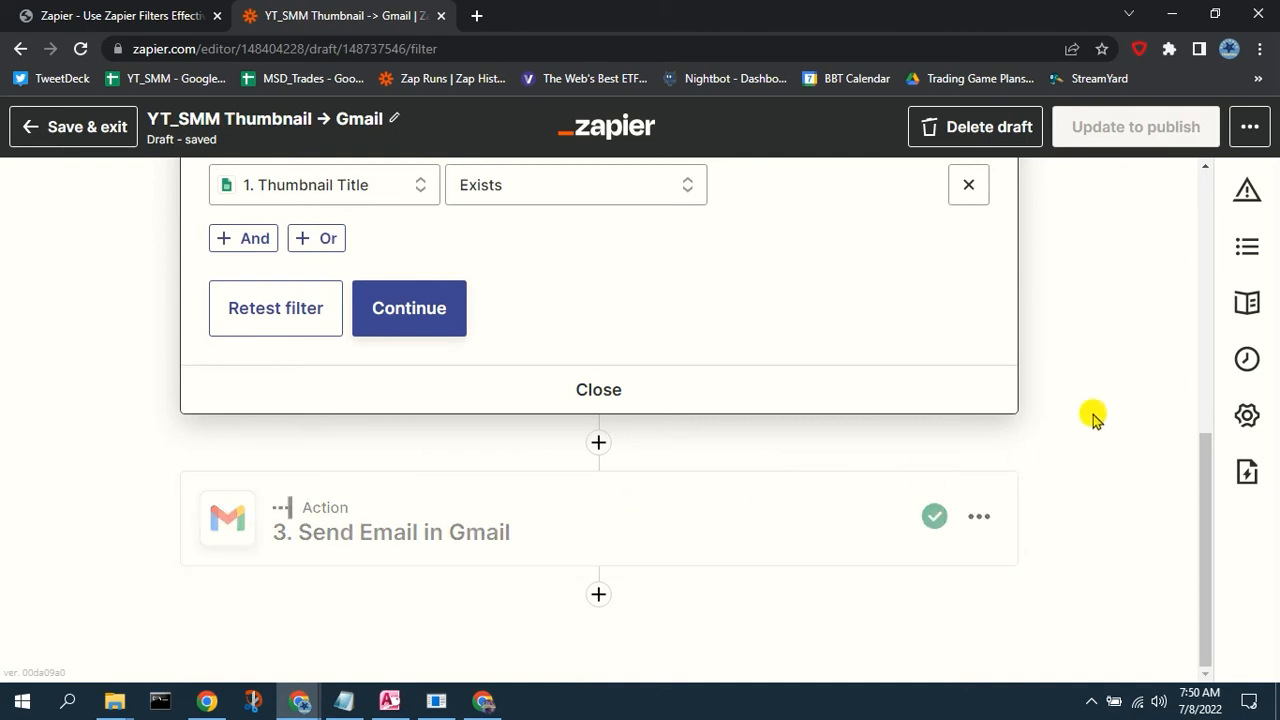
pyautogui.scroll(3, 1063, 322)
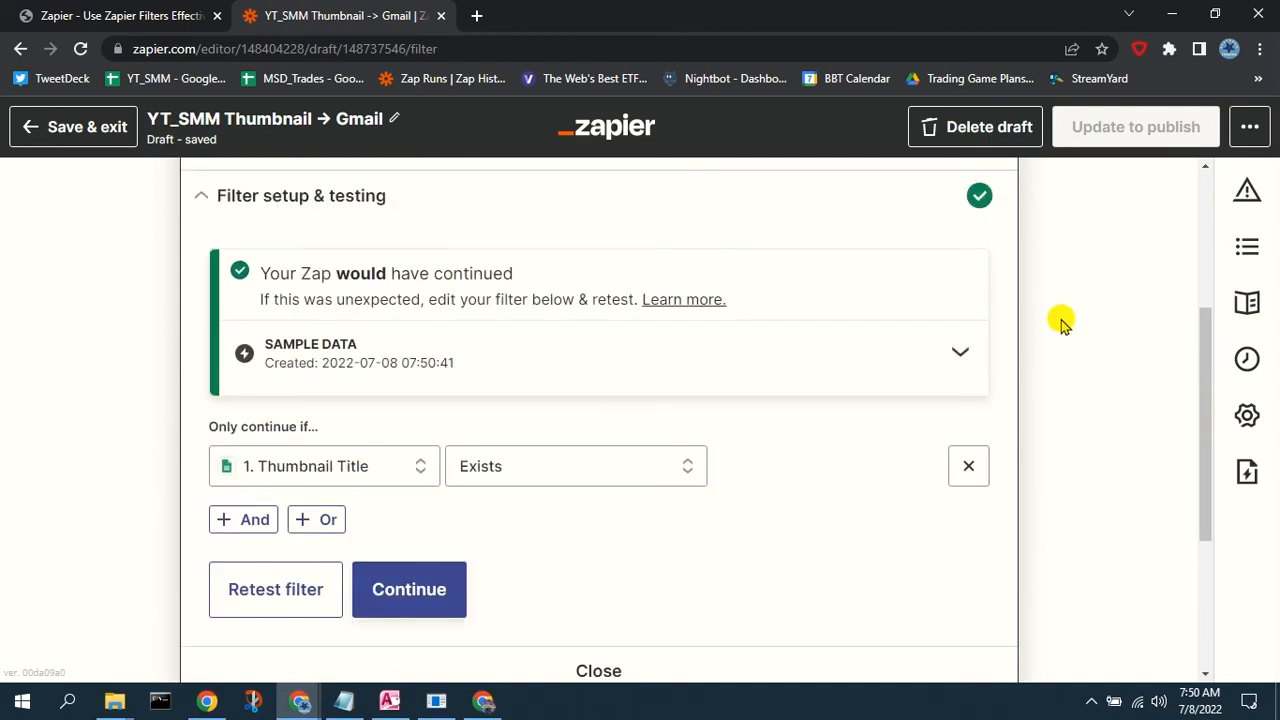
pyautogui.scroll(3, 1063, 322)
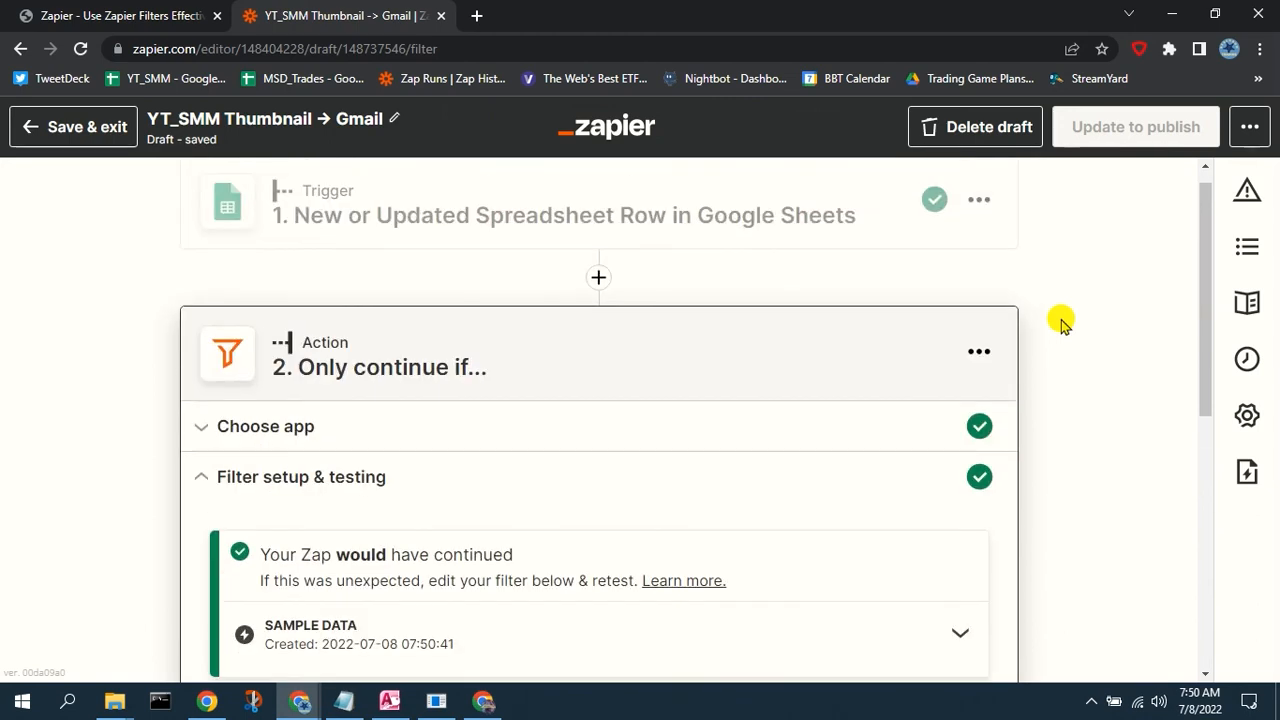
pyautogui.scroll(-1, 1063, 322)
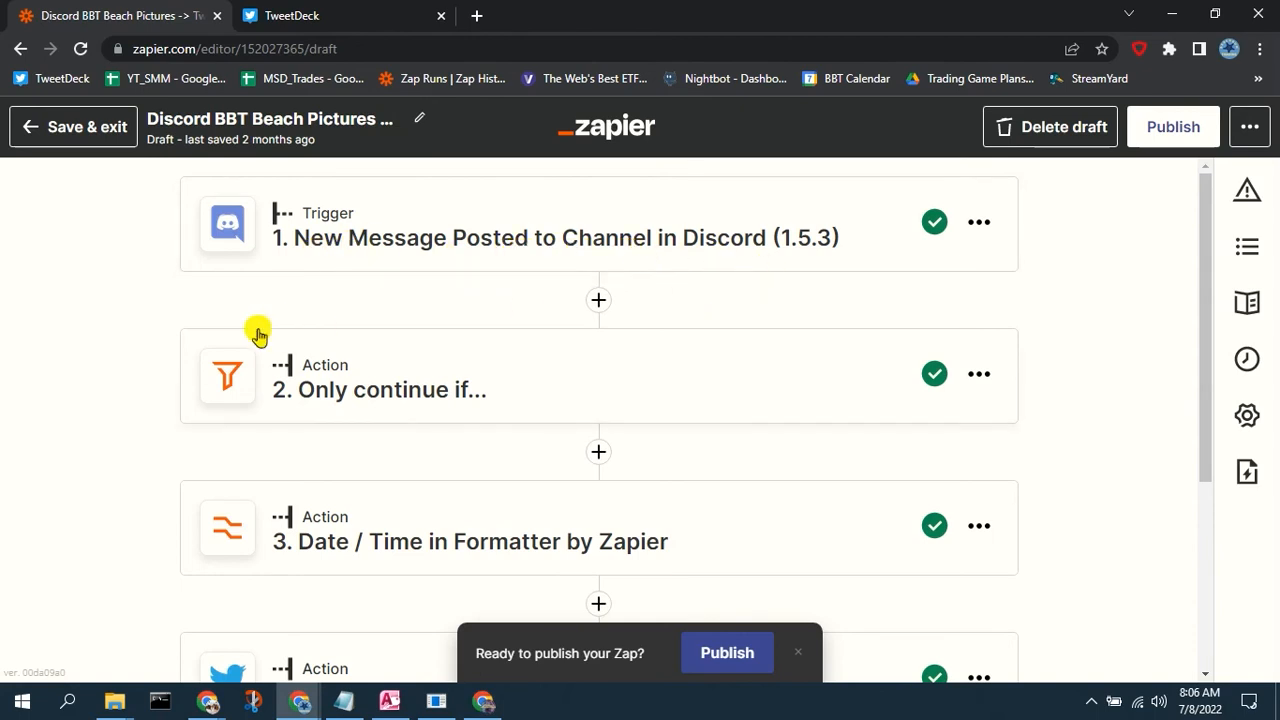
# Review the sequence of steps in the Discord BBT Beach Pictures Zap, from the Discord trigger to the Pinterest action.
pyautogui.scroll(-3, 140, 418)
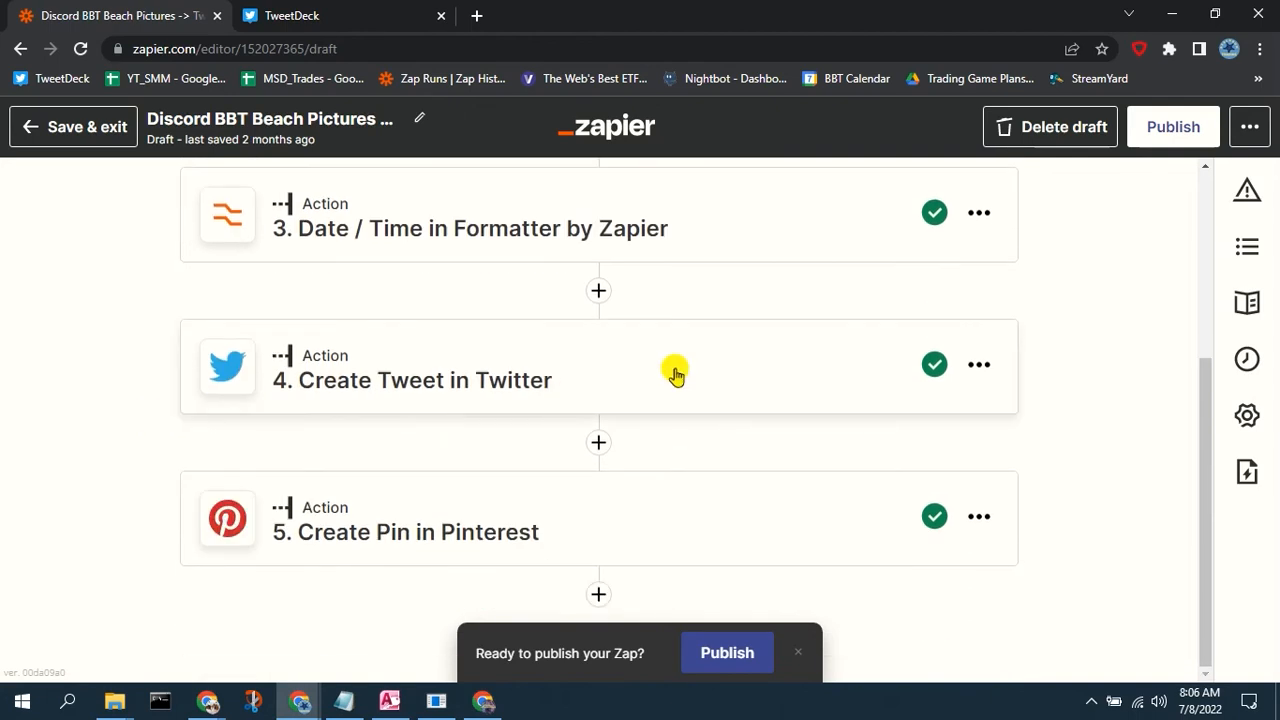
pyautogui.scroll(3, 686, 526)
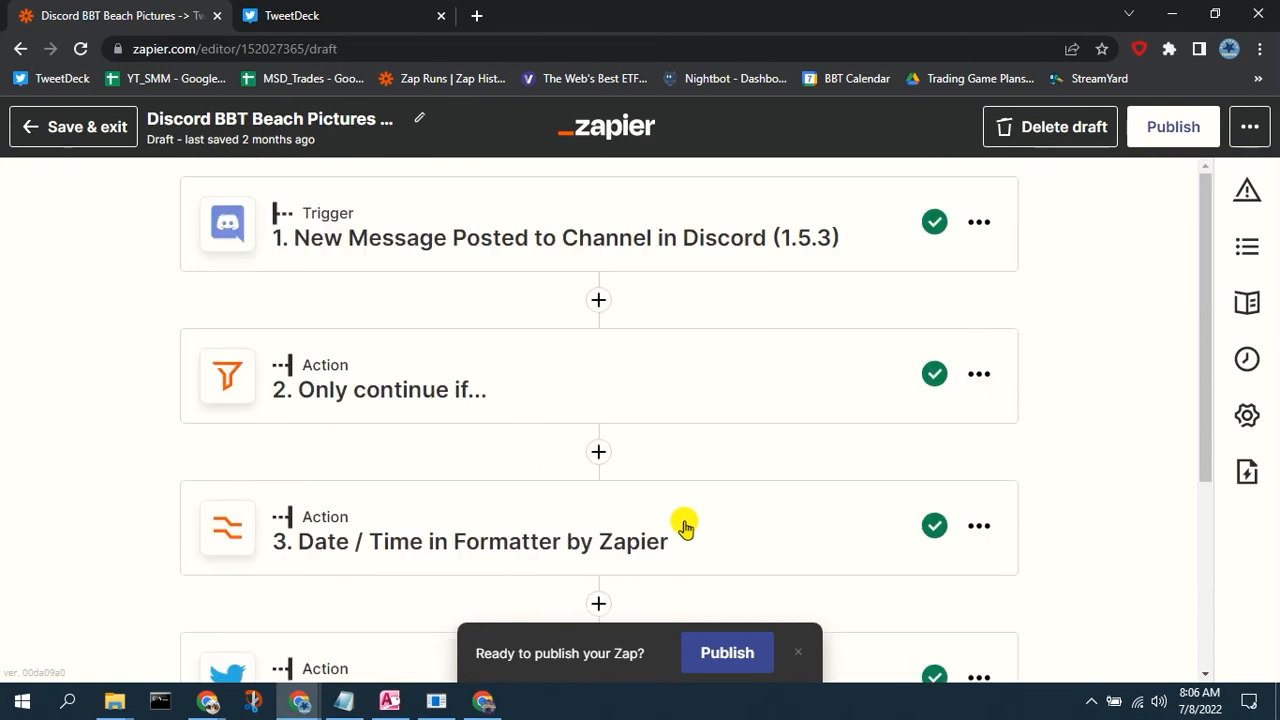
# Switch to the YouTube window and look through the Automation playlist for the Discord, Twitter and Pinterest Zapier tutorials.
pyautogui.click(484, 700)
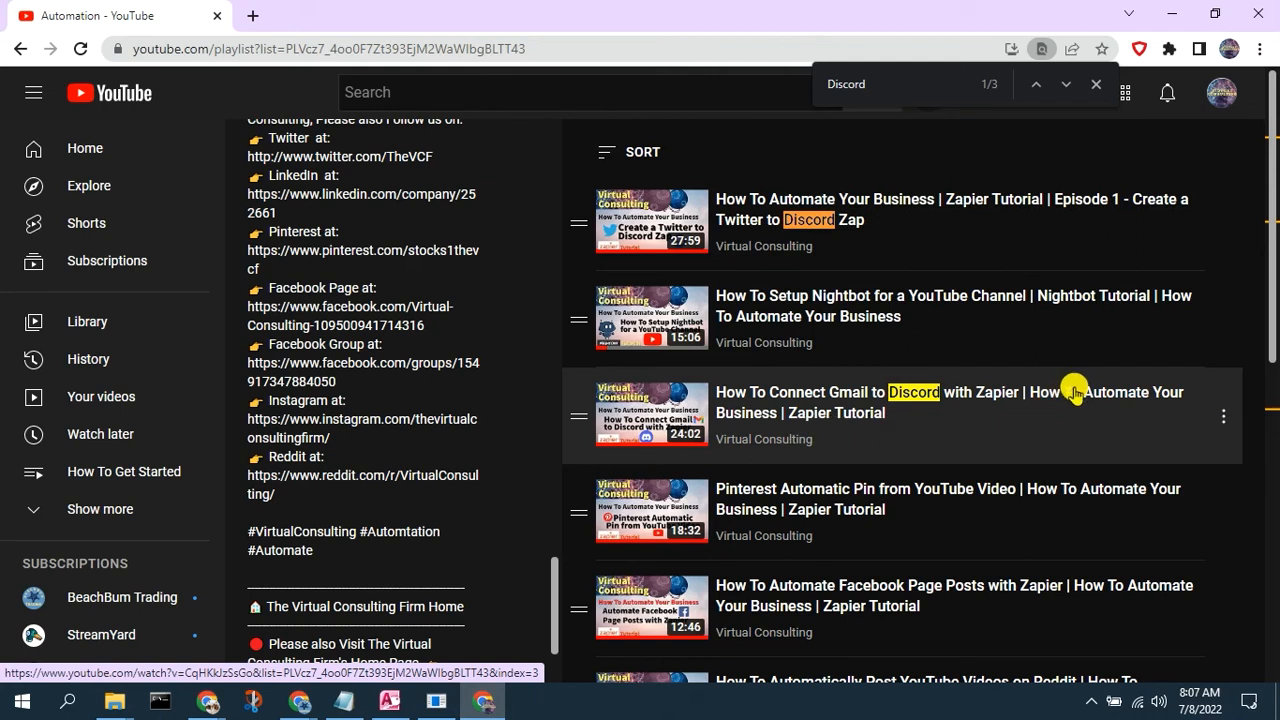
pyautogui.scroll(-4, 1014, 410)
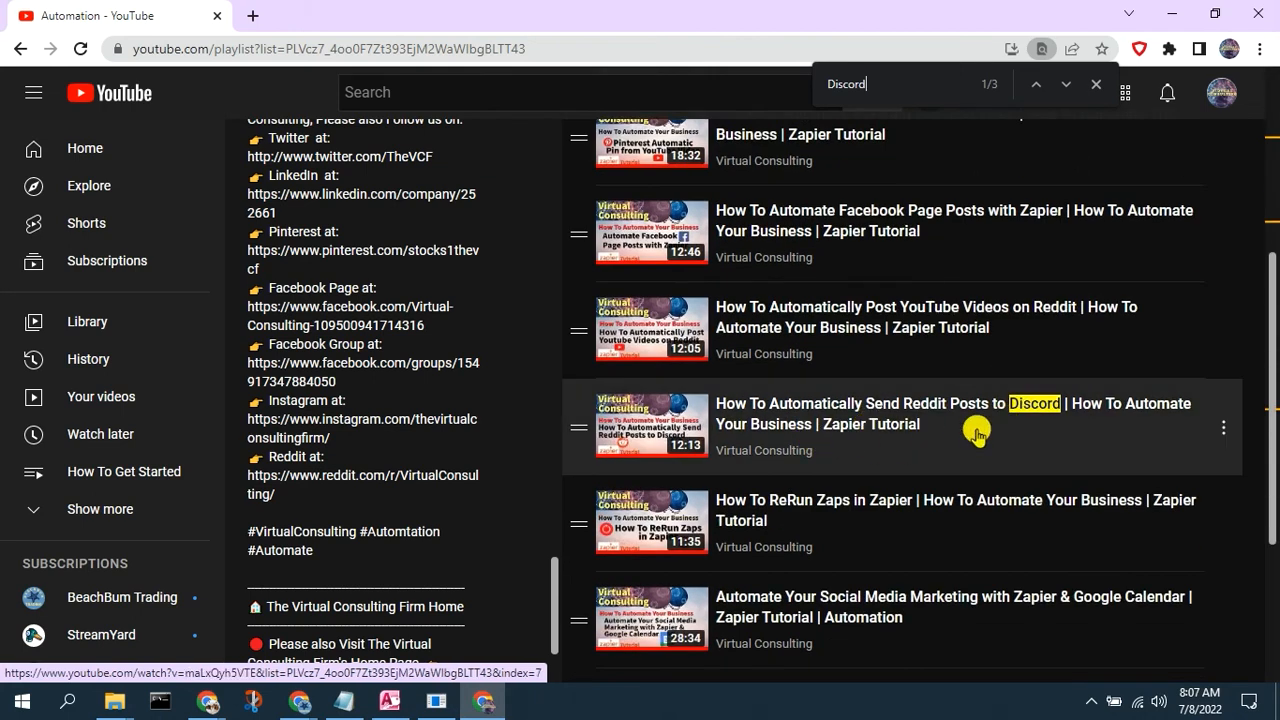
pyautogui.scroll(-3, 976, 432)
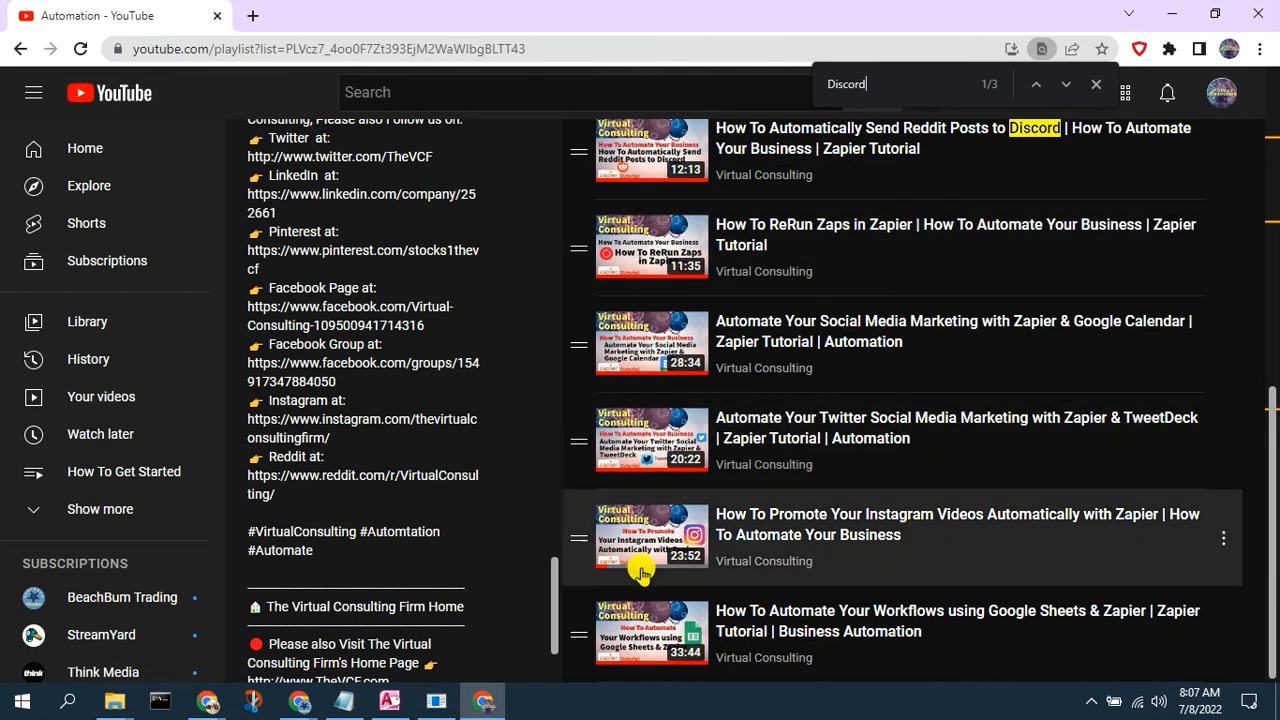
# Switch back to the Discord BBT Beach Pictures Zap in Zapier and open its filter setup to examine the Content rule.
pyautogui.moveTo(301, 704)
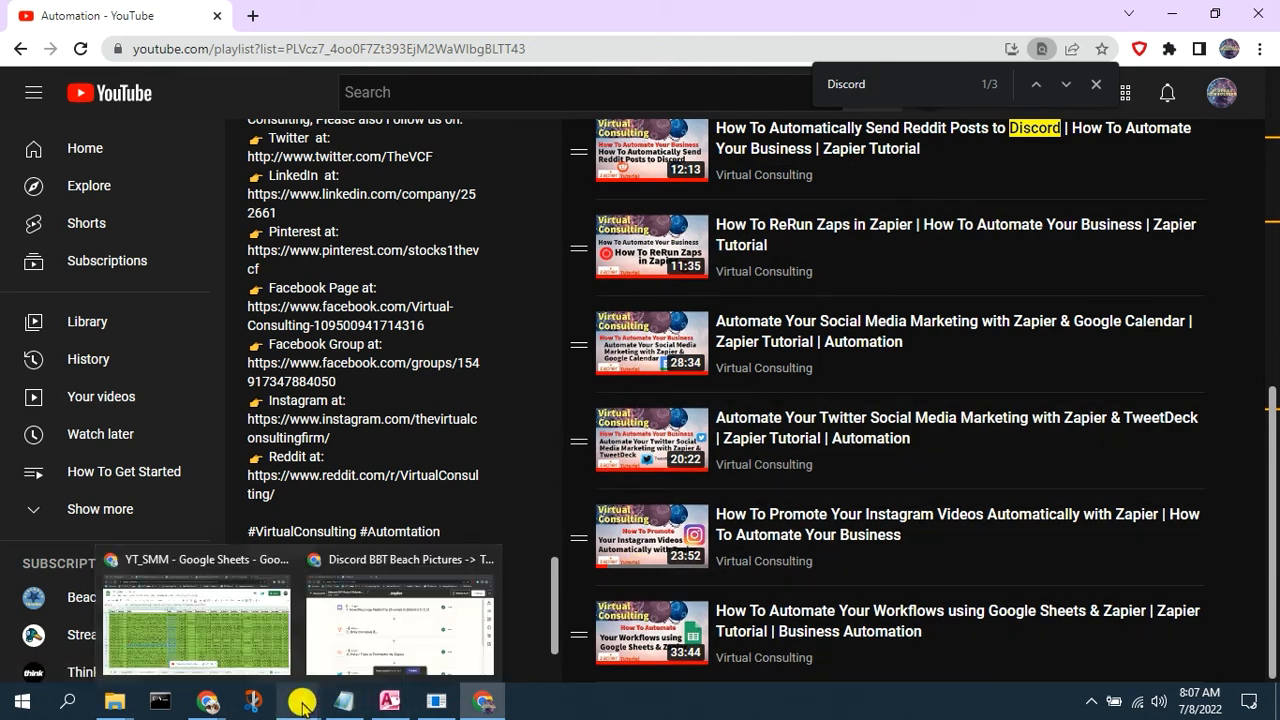
pyautogui.click(320, 632)
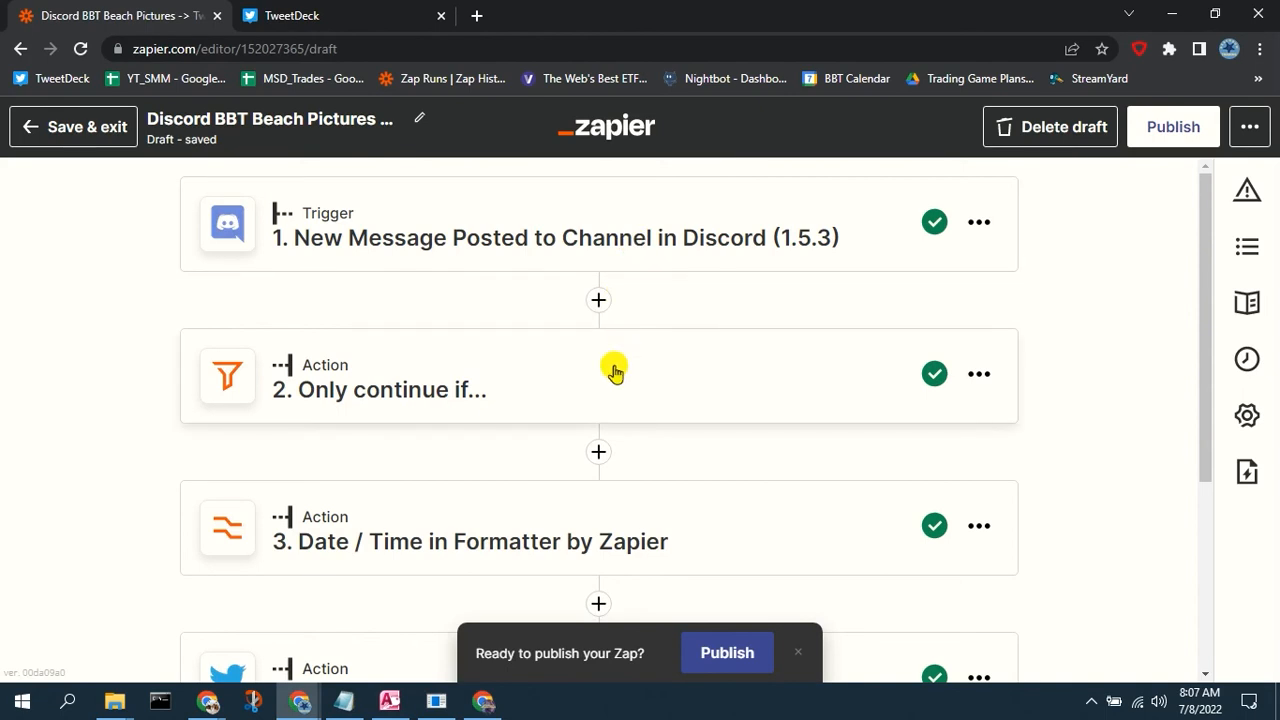
pyautogui.click(614, 372)
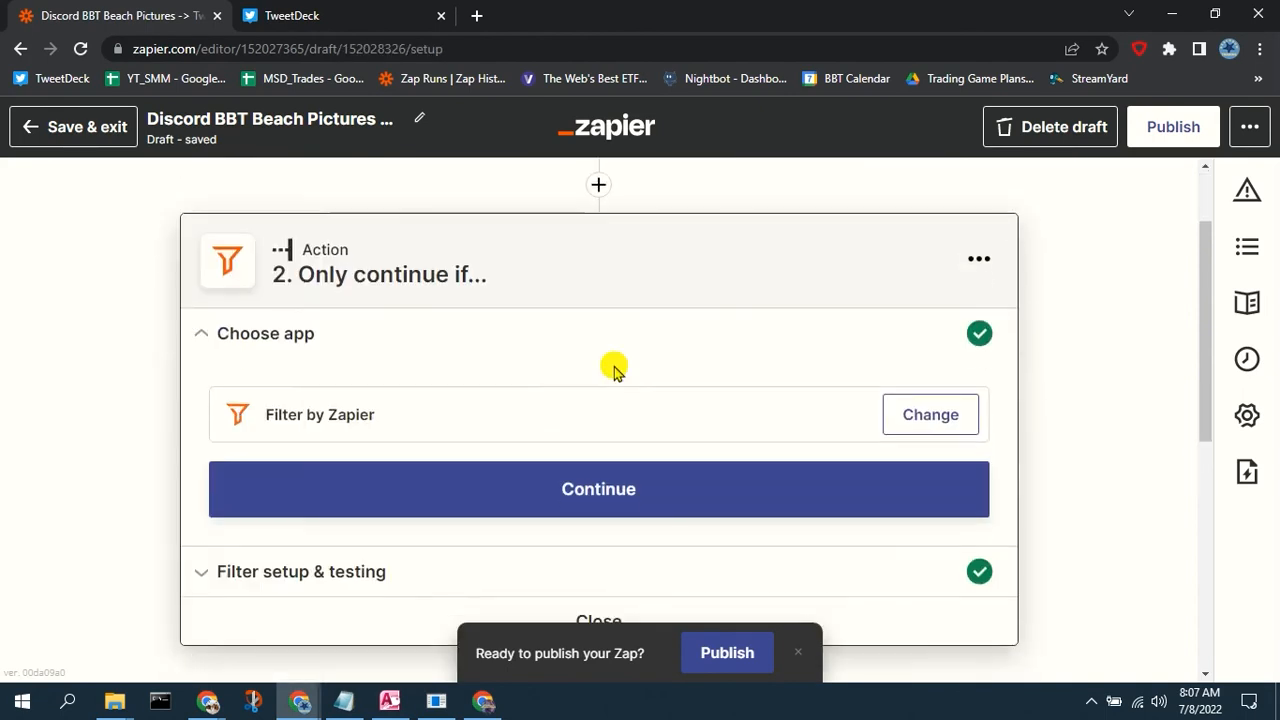
pyautogui.click(563, 577)
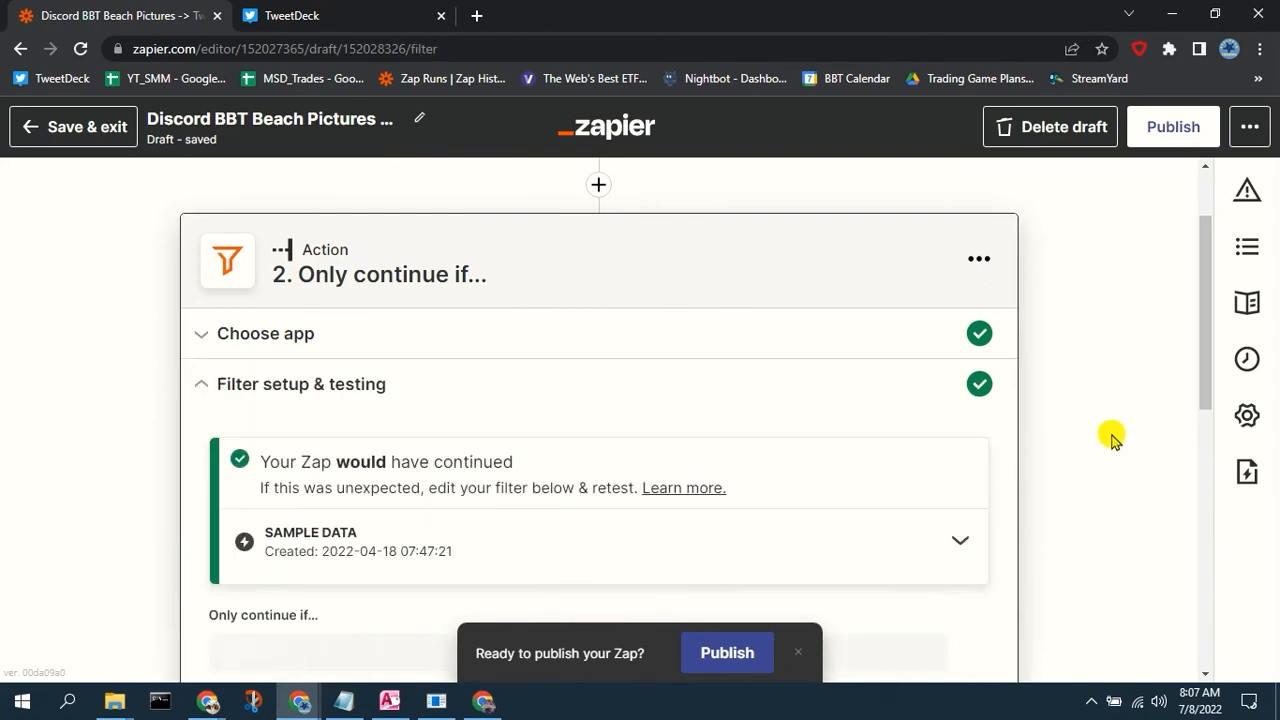
pyautogui.scroll(-3, 1113, 438)
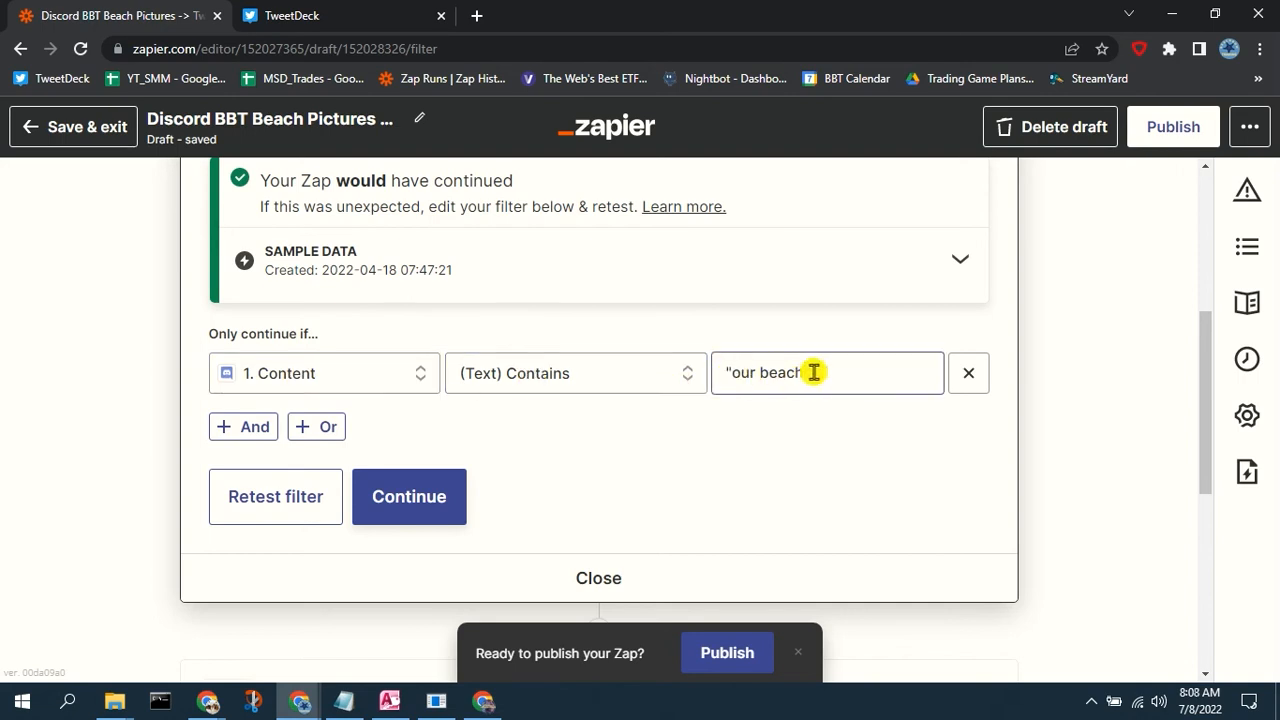
# Check how the filter sits between the Discord trigger and the Formatter, Create Tweet and Create Pin actions.
pyautogui.scroll(4, 763, 455)
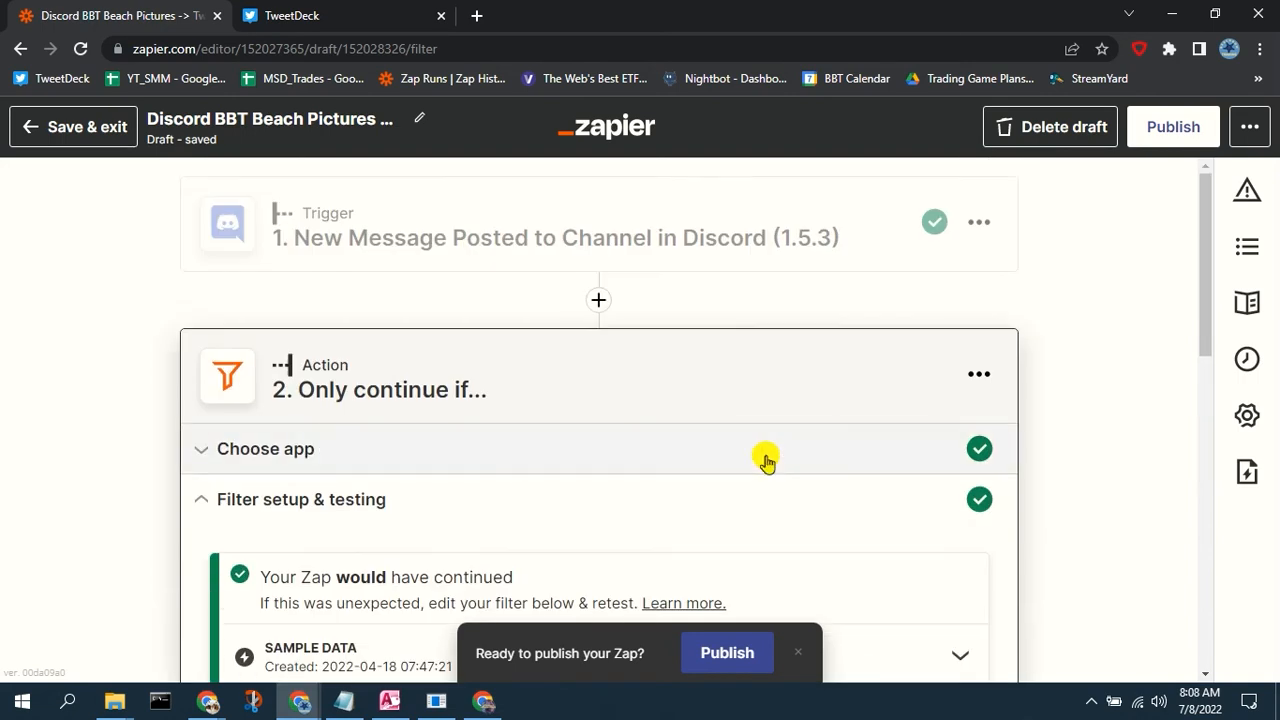
pyautogui.scroll(-4, 765, 460)
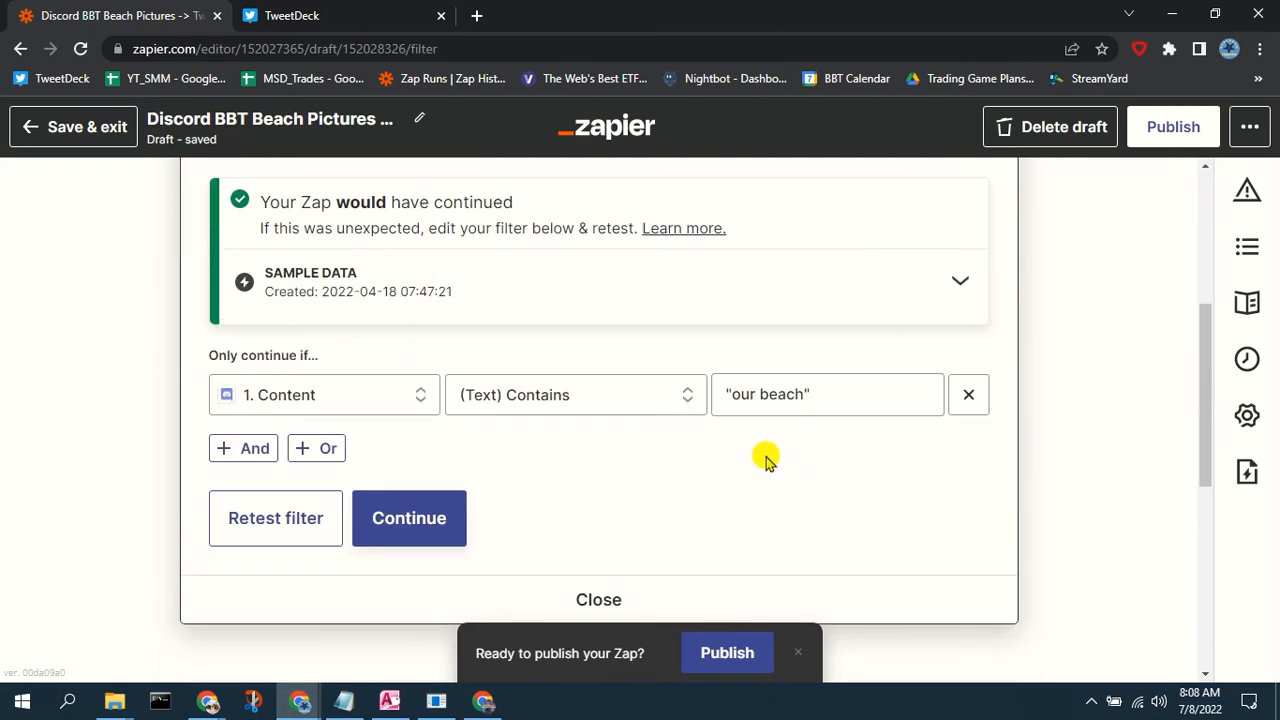
pyautogui.scroll(-4, 765, 460)
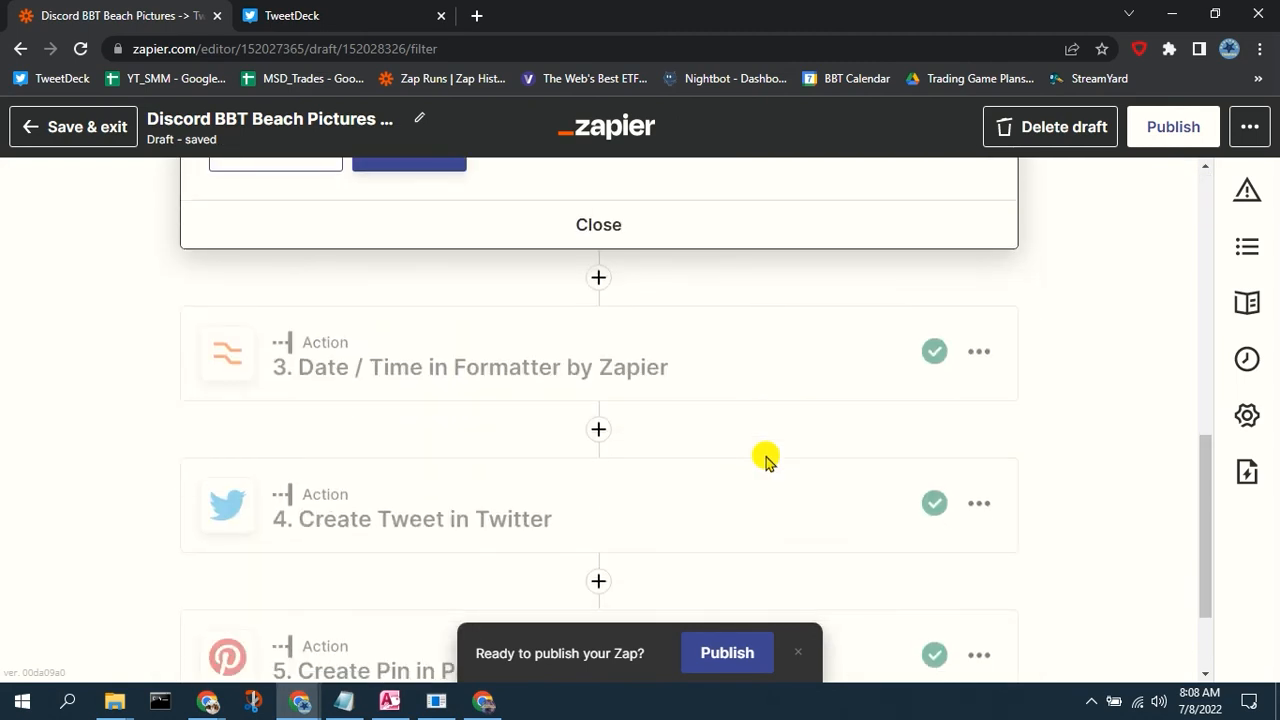
pyautogui.scroll(-1, 765, 460)
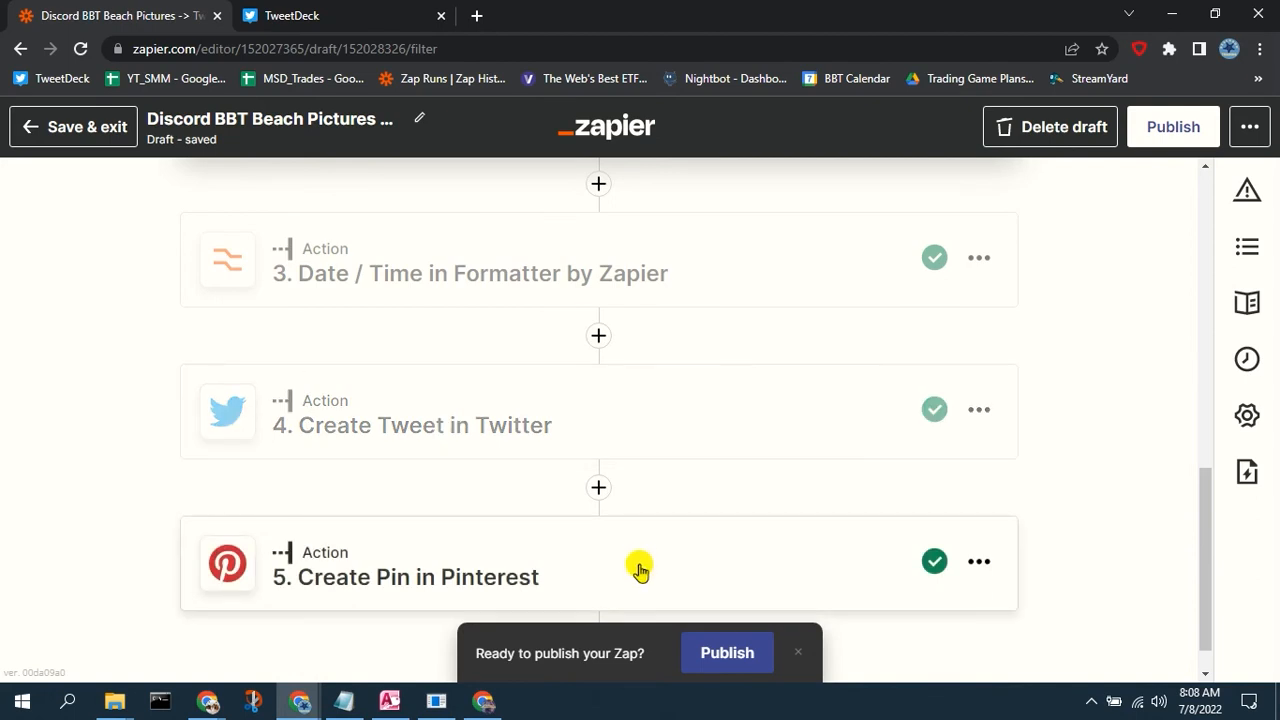
pyautogui.scroll(8, 640, 570)
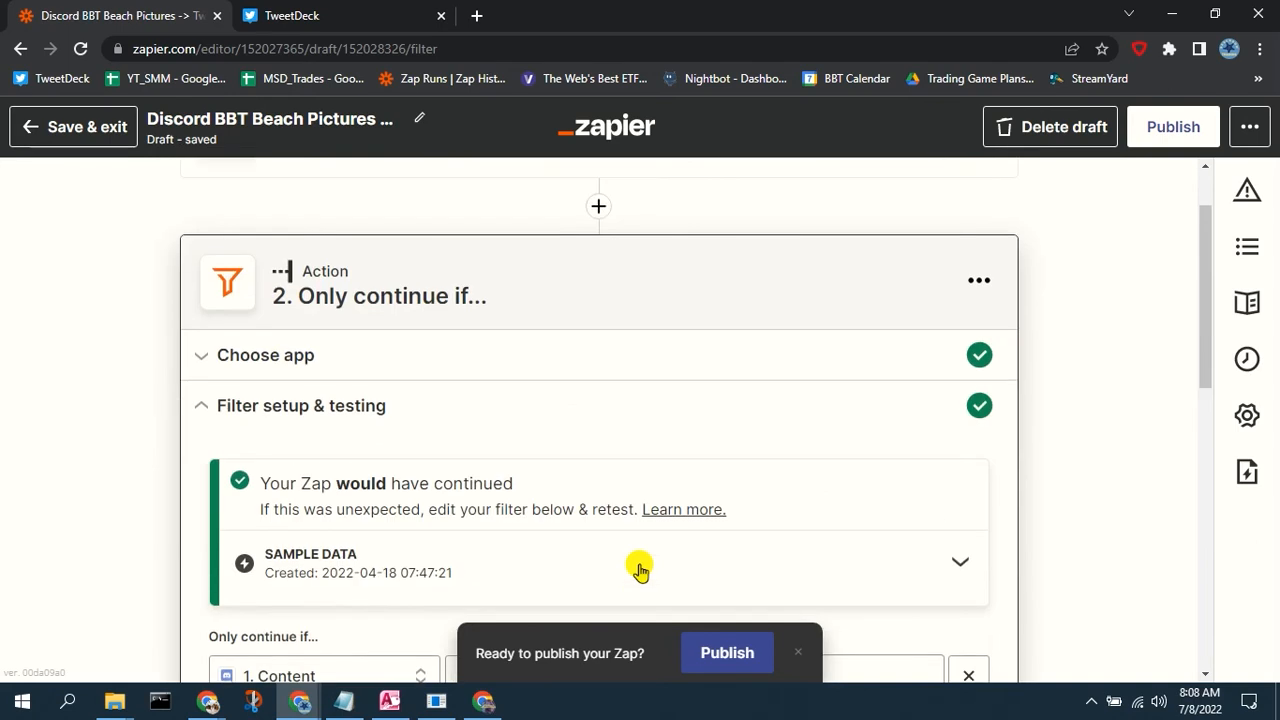
pyautogui.scroll(-2, 640, 568)
pyautogui.scroll(3, 640, 568)
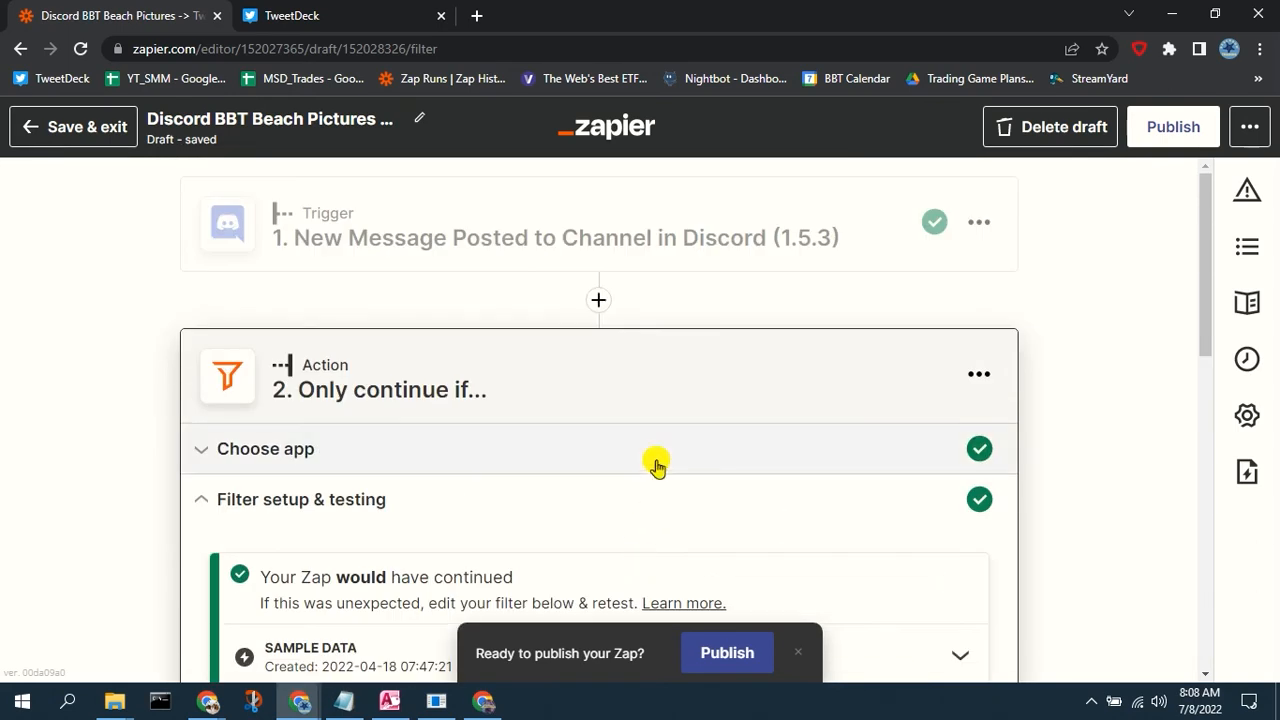
# Open the Discord trigger, check which channel it watches, and examine the content of sample Channel Message J in its test.
pyautogui.click(687, 264)
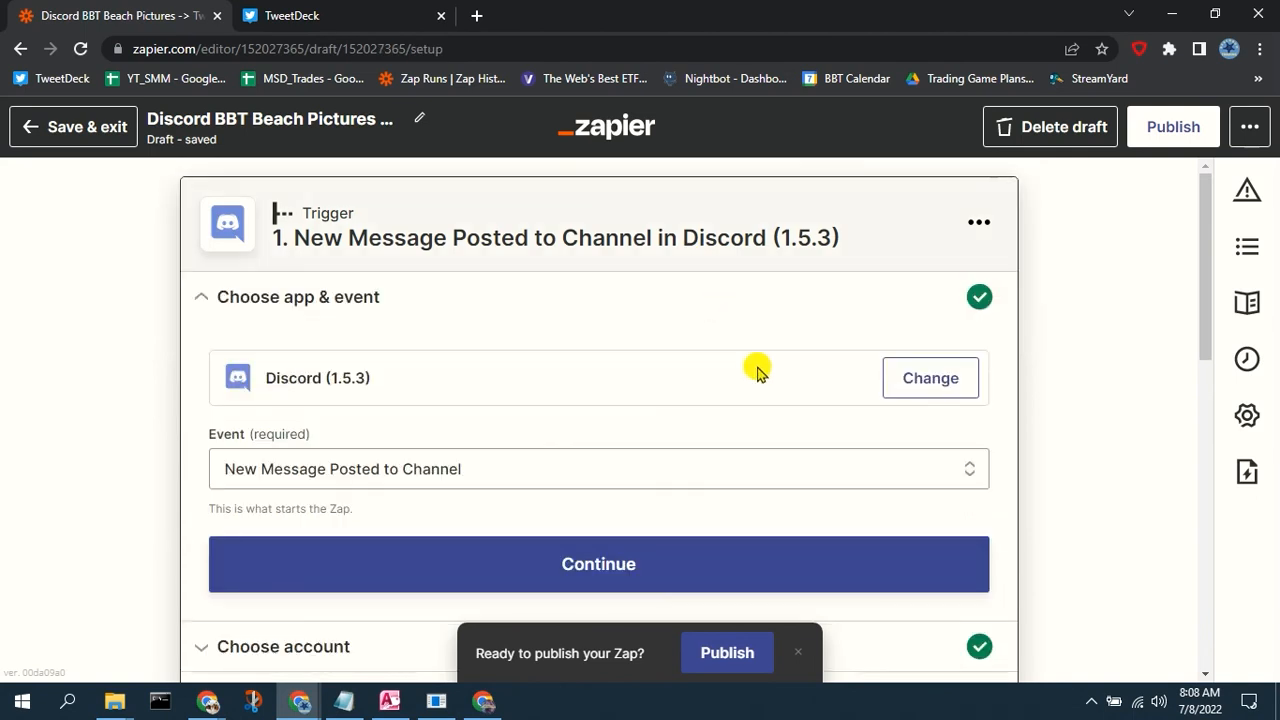
pyautogui.scroll(-3, 783, 437)
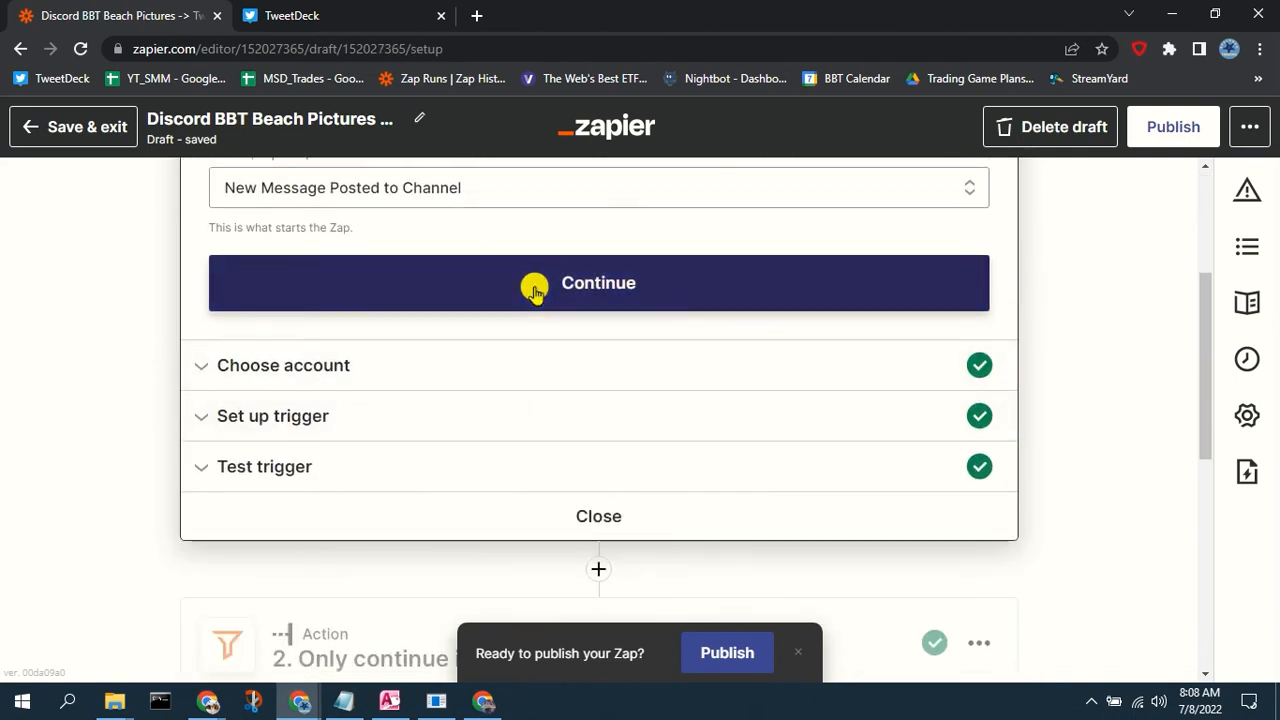
pyautogui.click(707, 410)
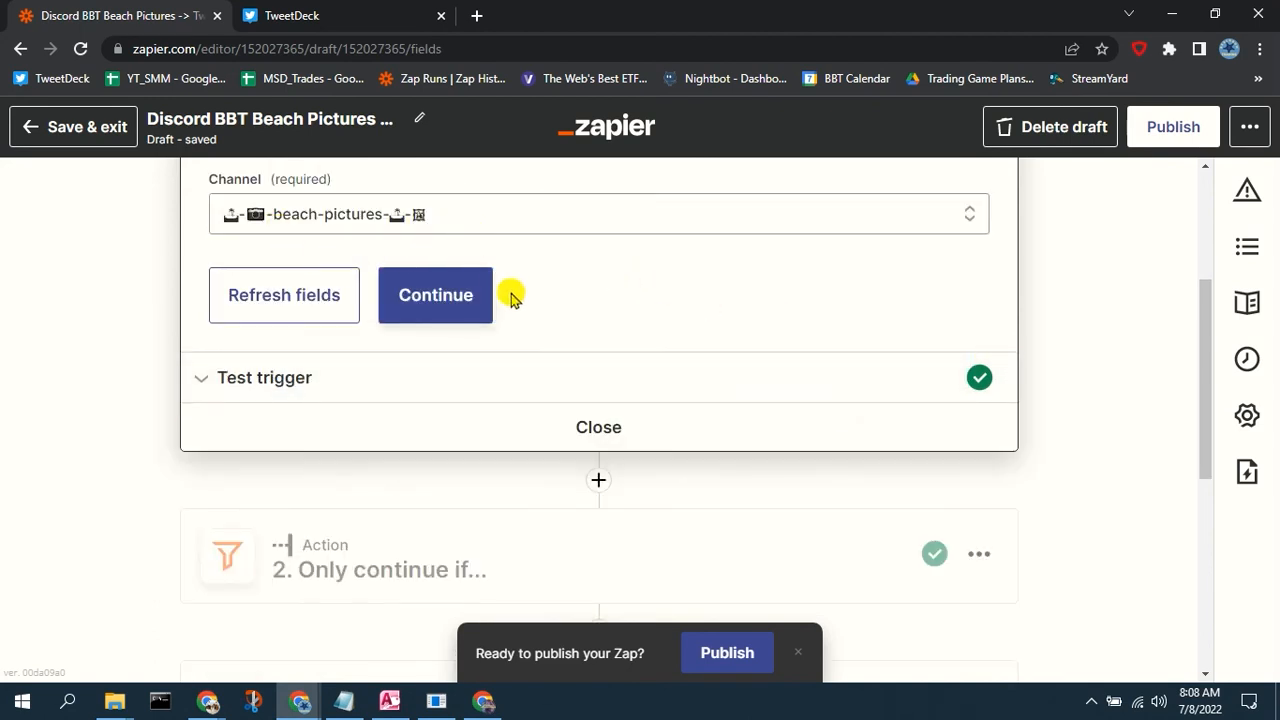
pyautogui.click(455, 387)
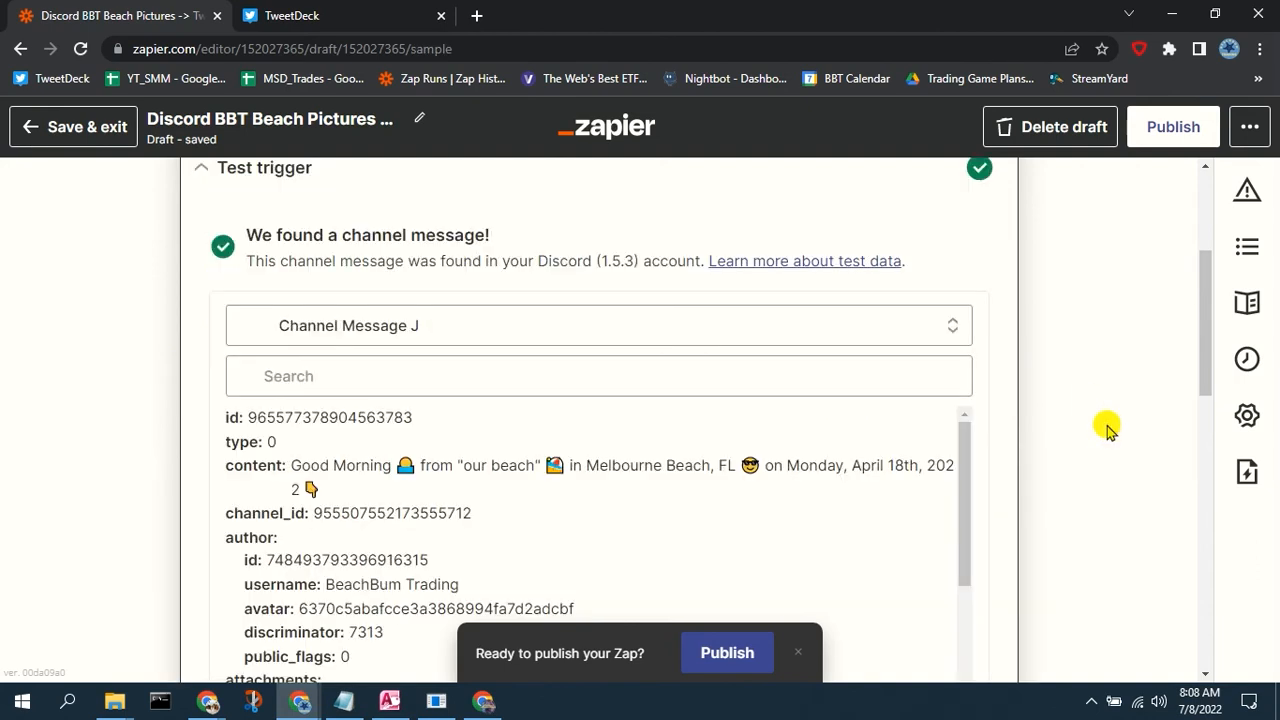
pyautogui.scroll(-2, 1106, 426)
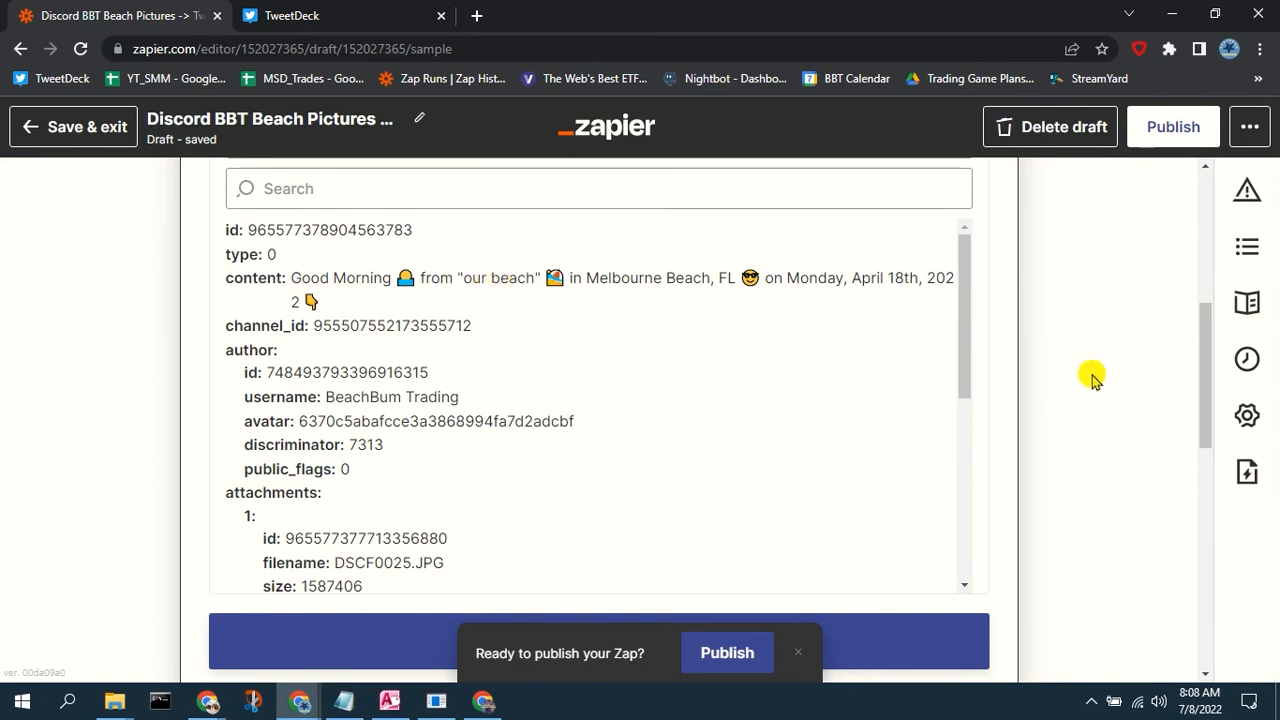
# Reopen the filter setup, retest the Content (Text) Contains "our beach" rule against the sample message, and review the result and following actions.
pyautogui.scroll(-5, 1093, 380)
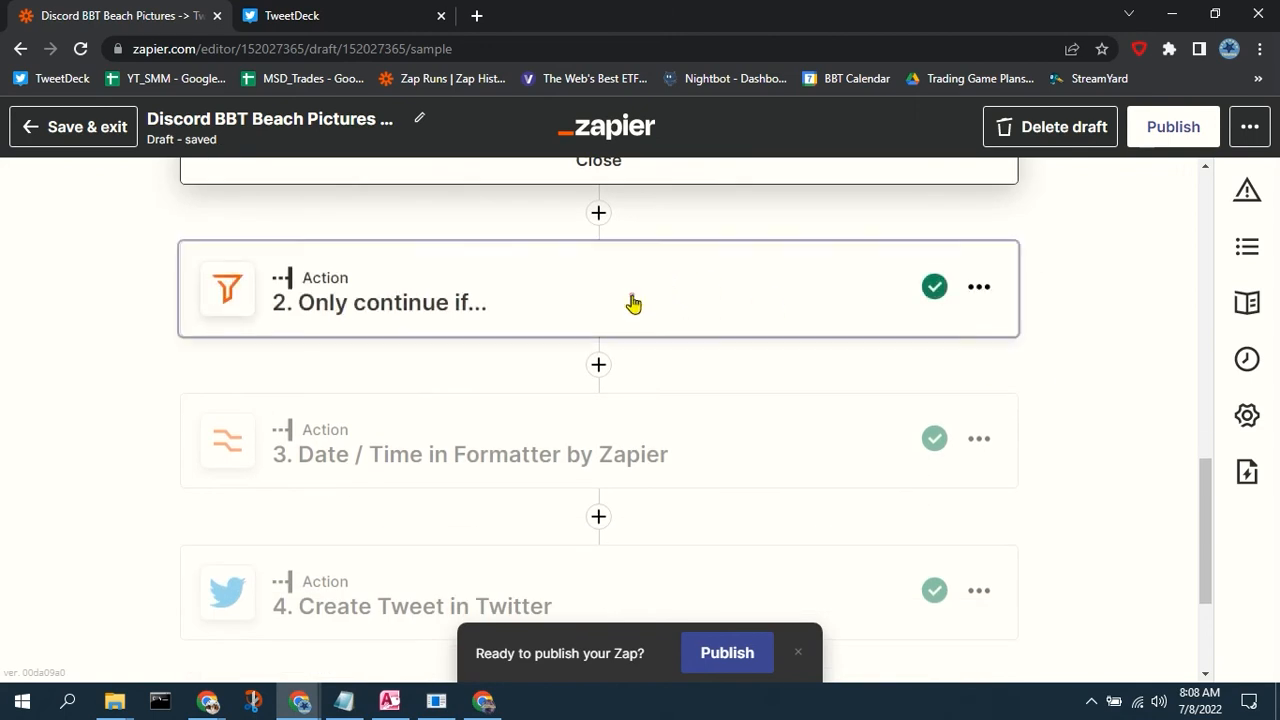
pyautogui.click(634, 303)
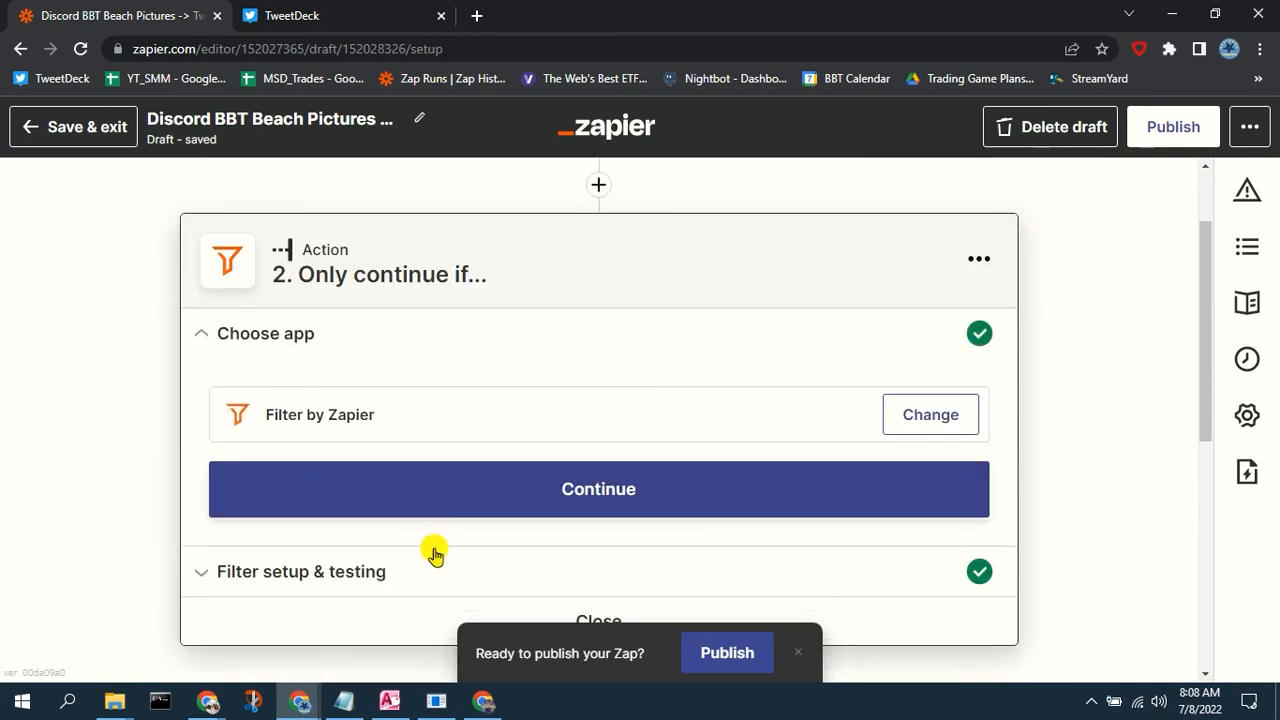
pyautogui.click(418, 576)
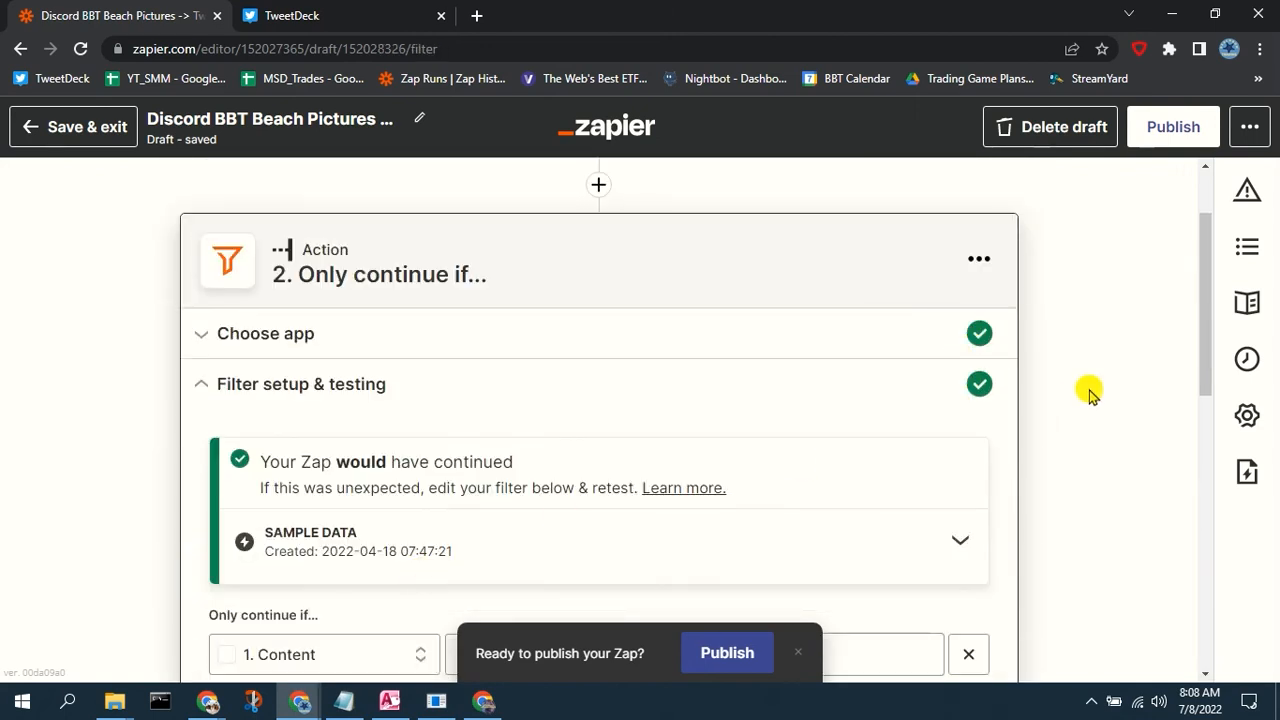
pyautogui.scroll(-5, 1075, 398)
pyautogui.click(277, 326)
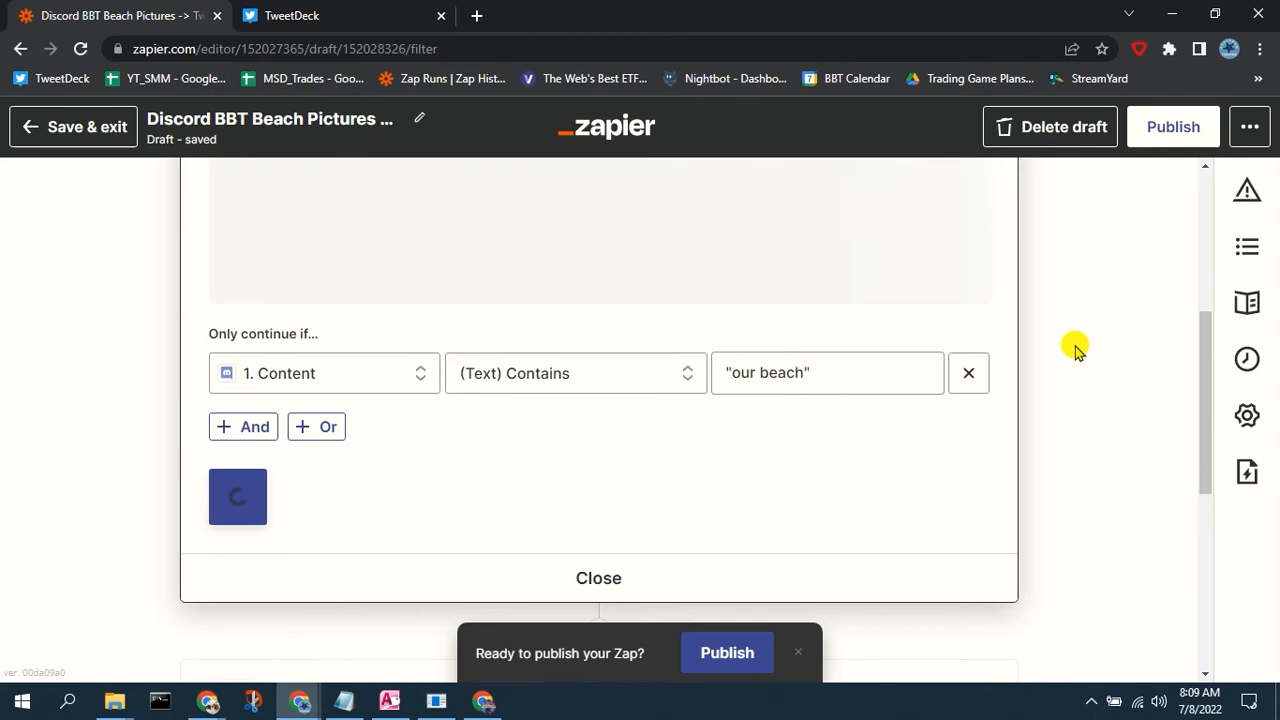
pyautogui.scroll(1, 1071, 385)
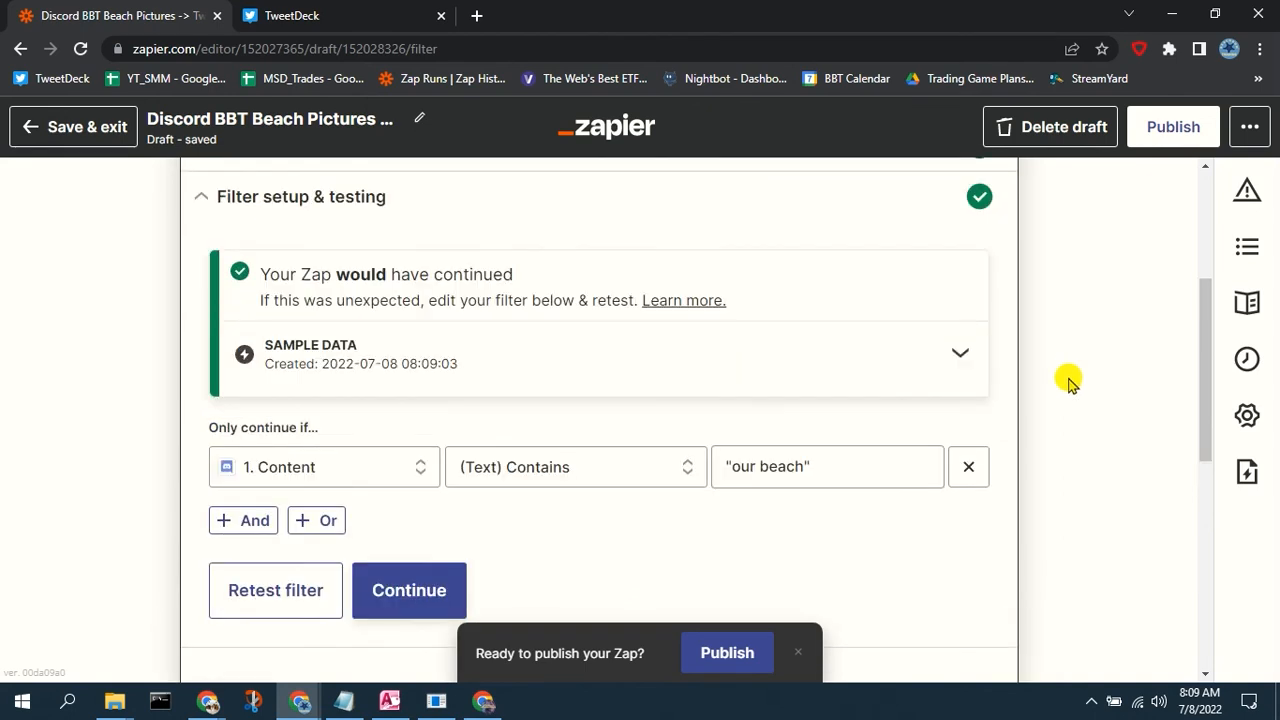
pyautogui.scroll(1, 1071, 385)
pyautogui.scroll(-5, 1071, 385)
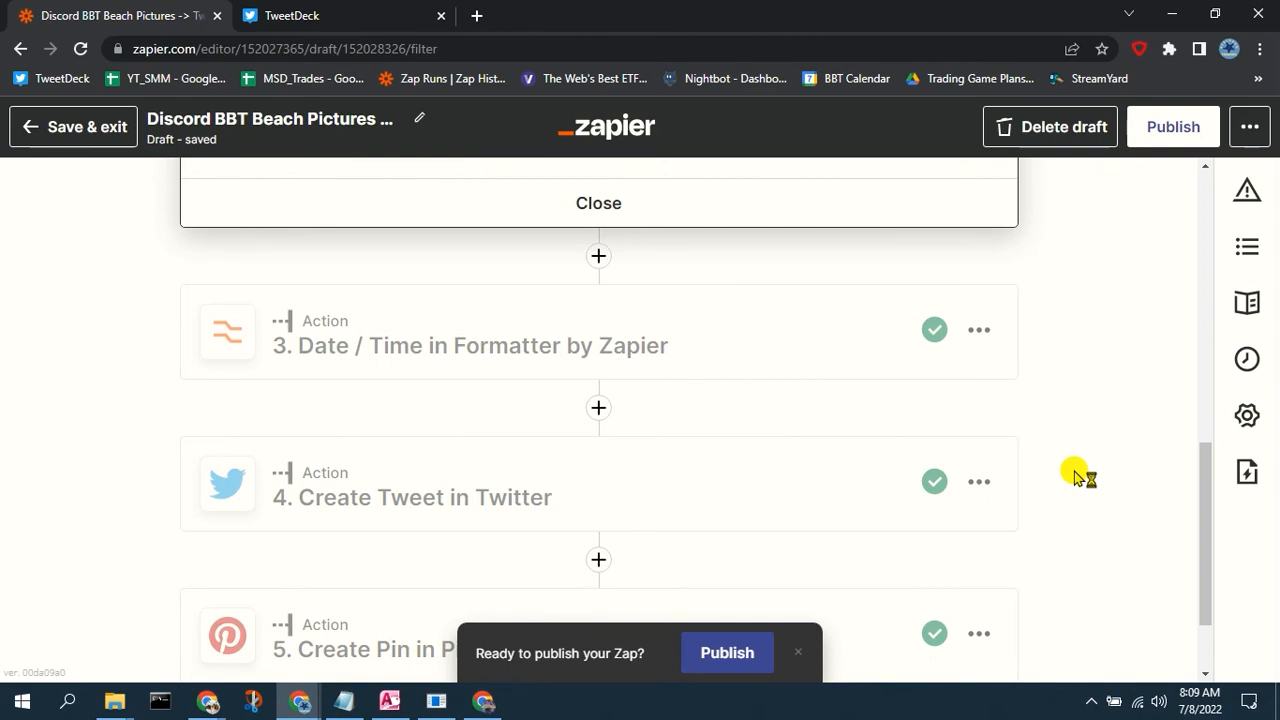
pyautogui.scroll(10, 1075, 475)
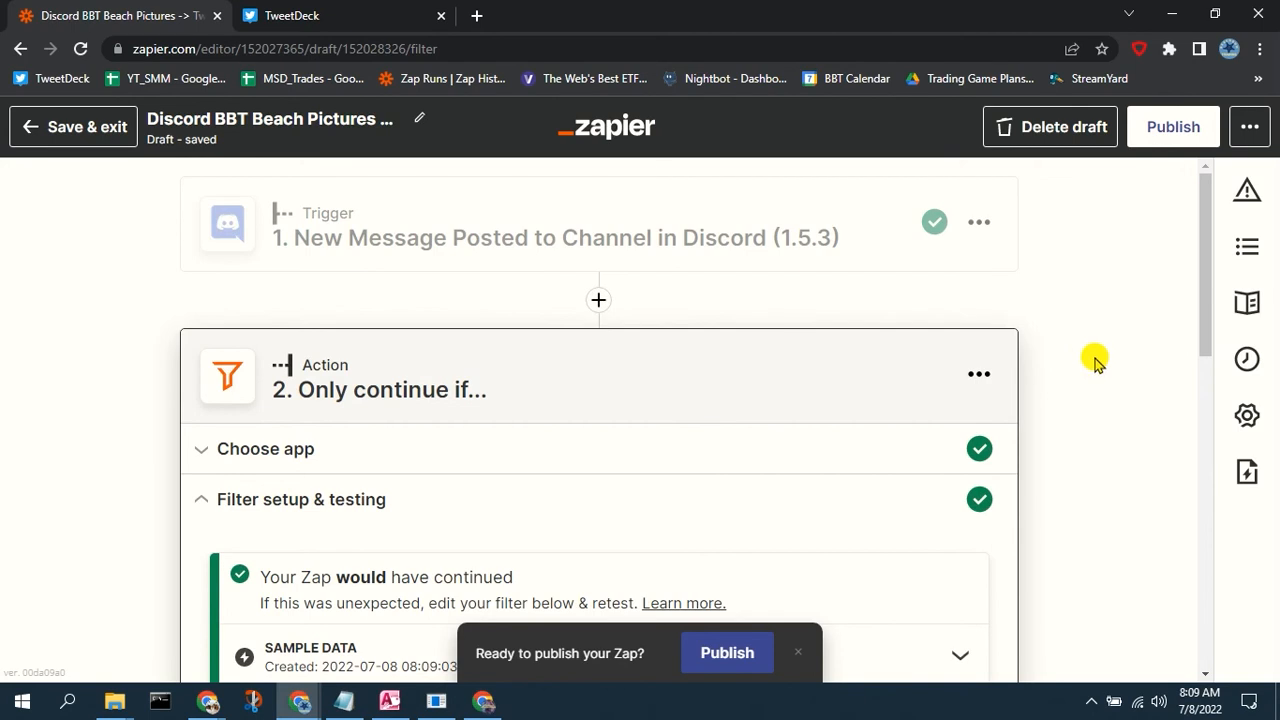
# Browse the Zap runs in Zap History and compare the statuses and task usage of filtered and successful runs.
pyautogui.scroll(-2, 1095, 360)
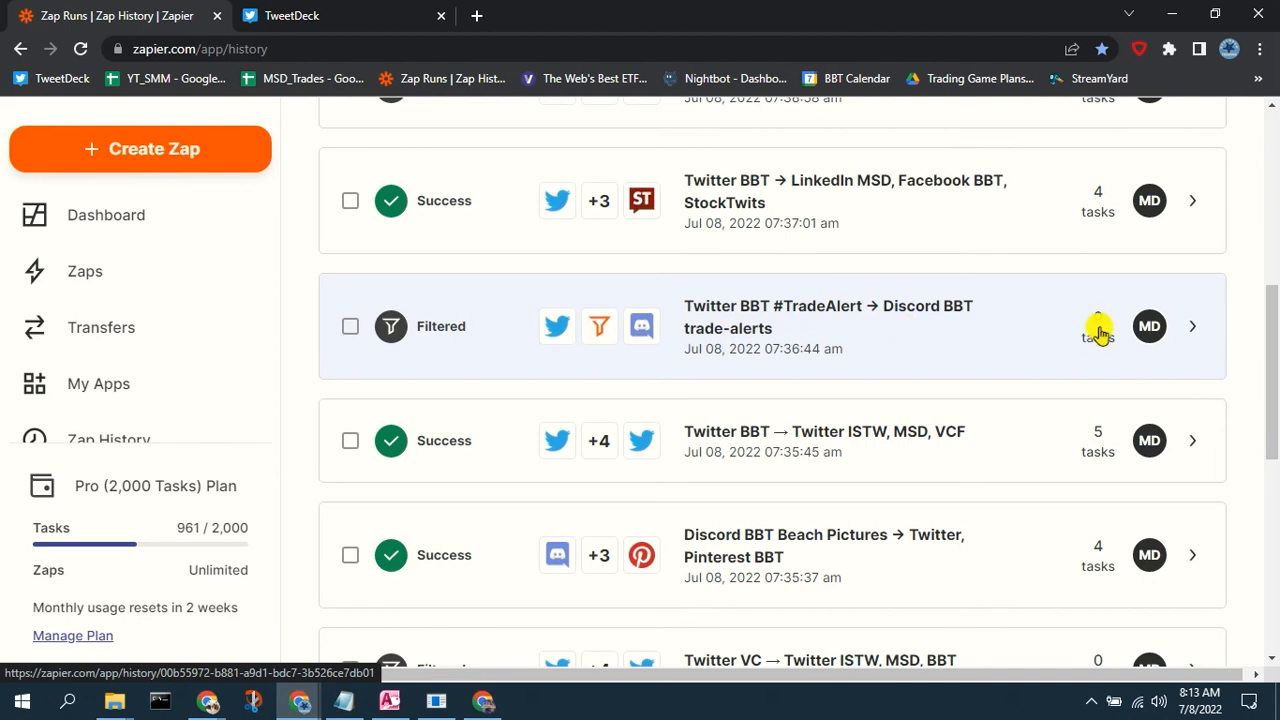
pyautogui.scroll(2, 1088, 364)
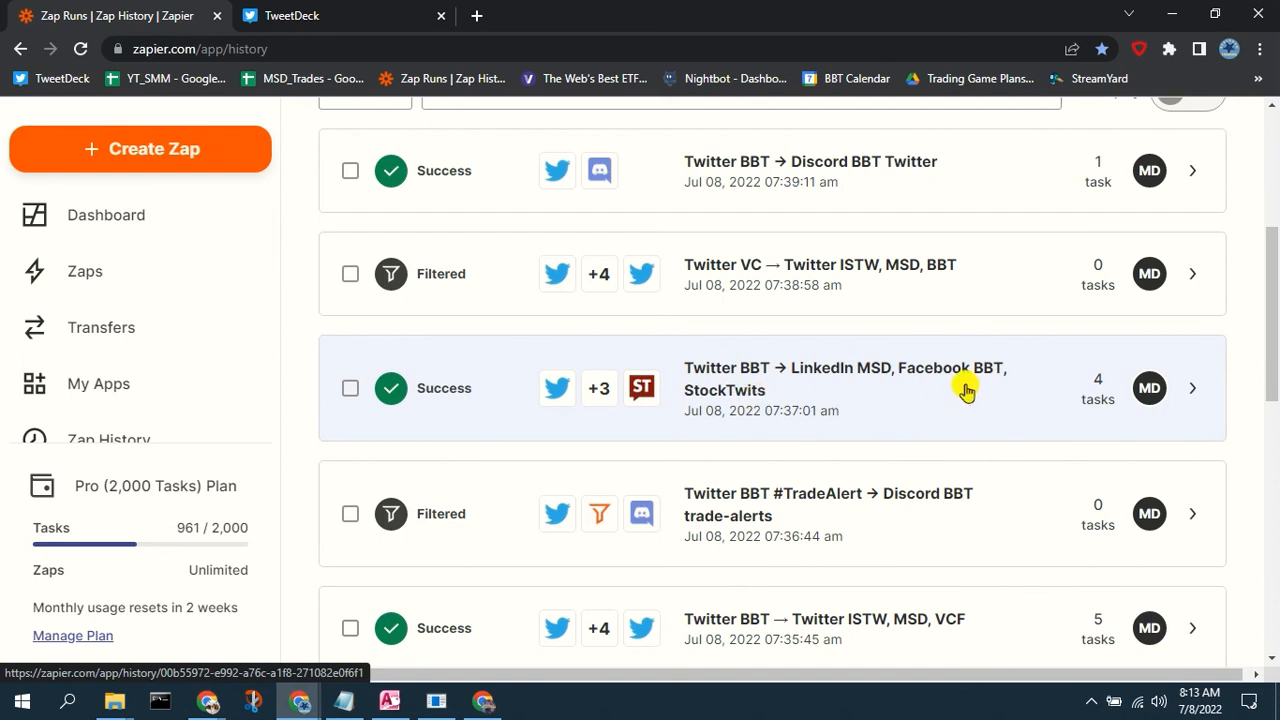
pyautogui.scroll(2, 815, 400)
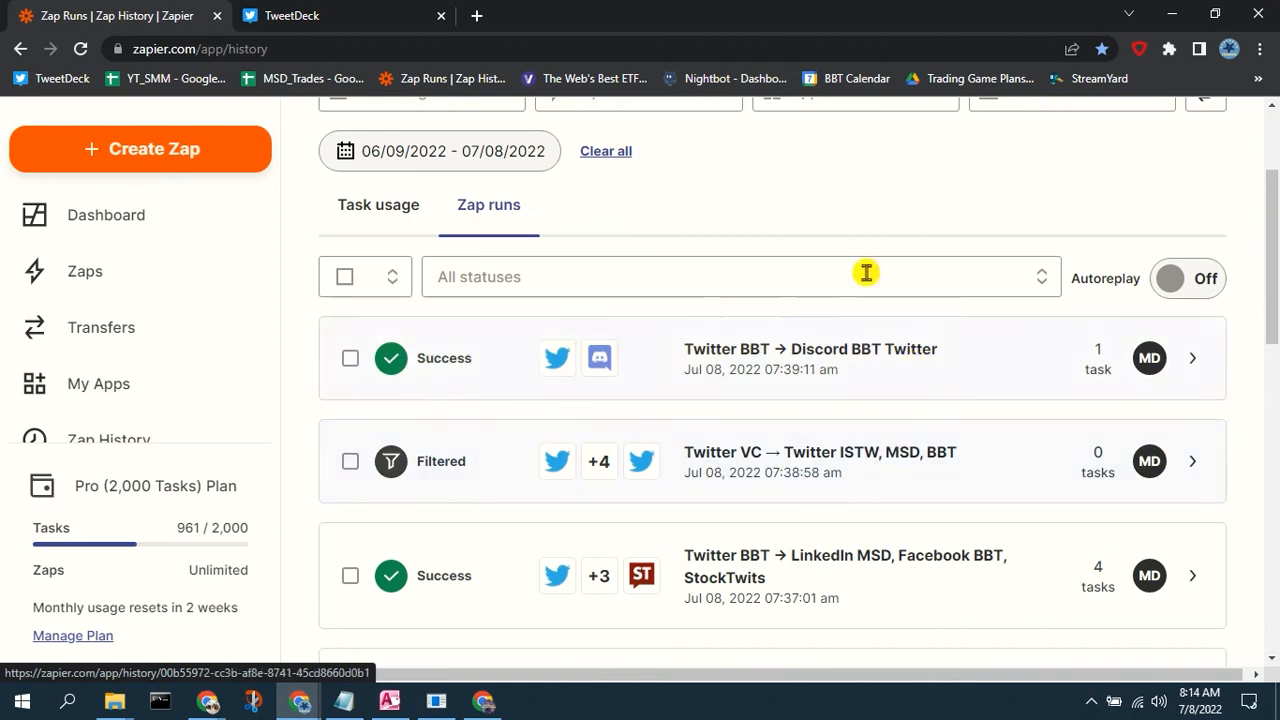
pyautogui.scroll(-3, 836, 595)
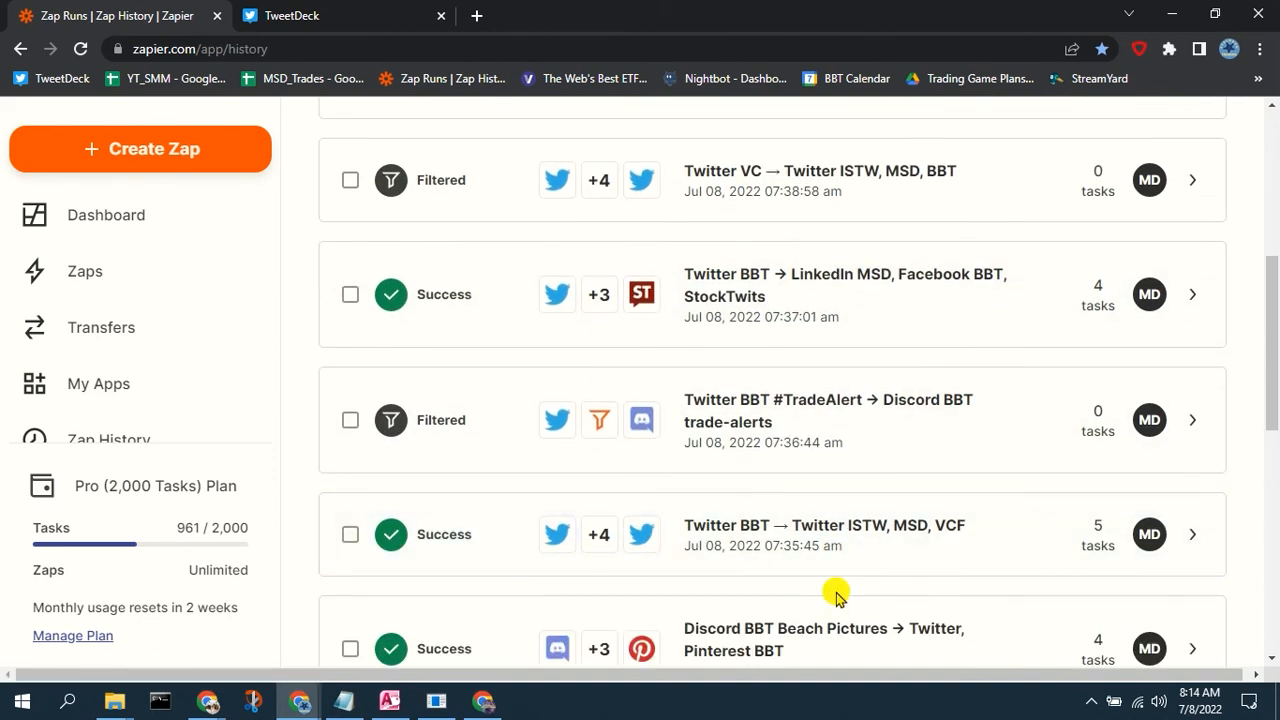
pyautogui.scroll(2, 836, 595)
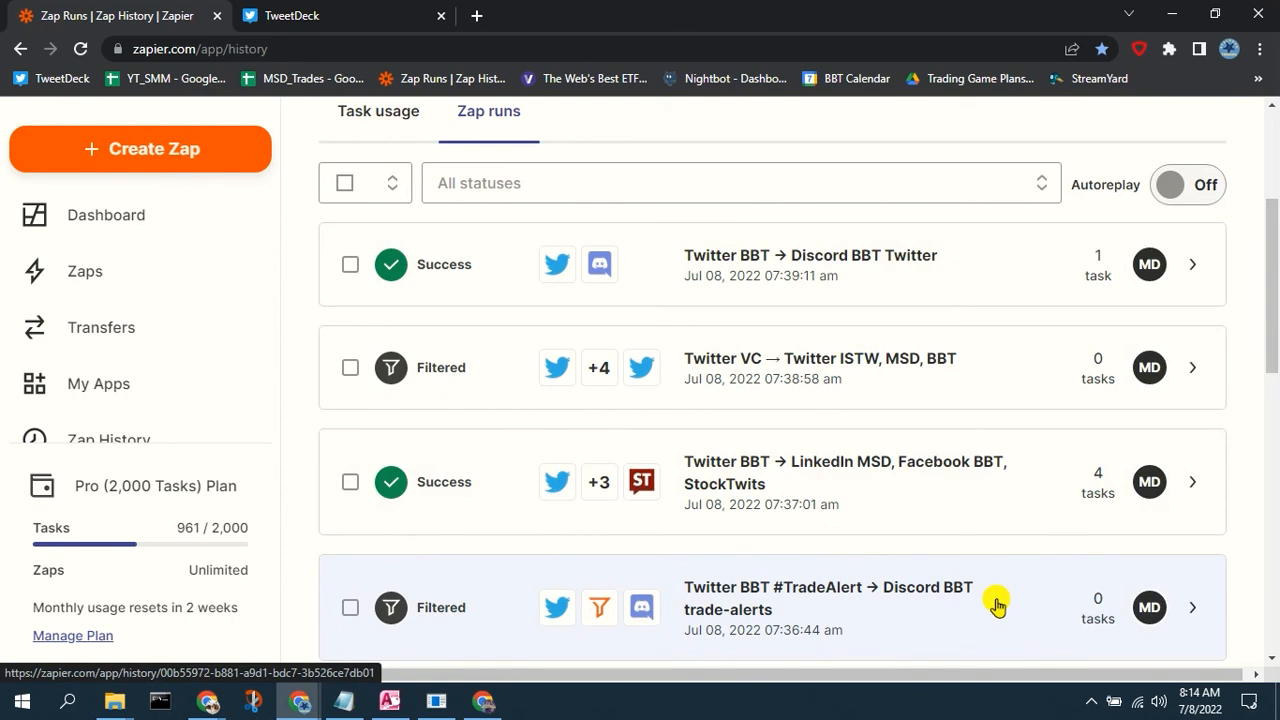
# Switch to TweetDeck and like the three reposts of the "our beach" Good Friday Morning tweet in the Home column.
pyautogui.scroll(3, 999, 597)
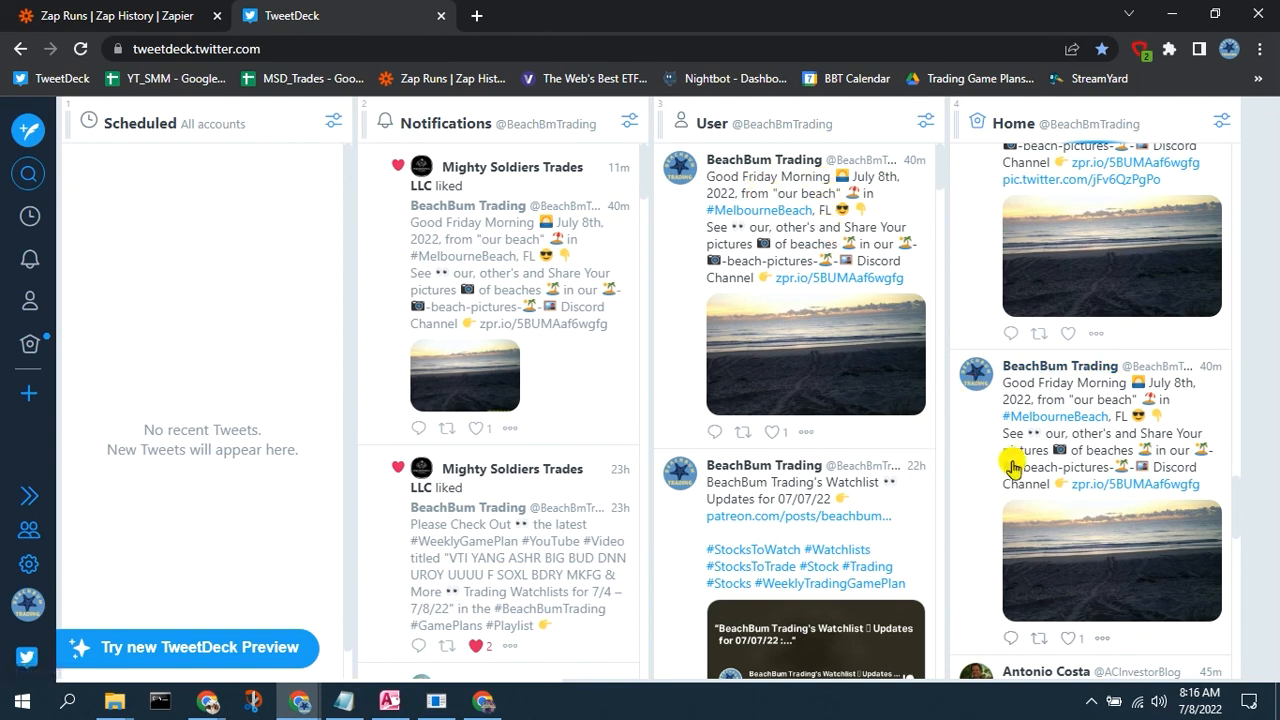
pyautogui.scroll(2, 1012, 465)
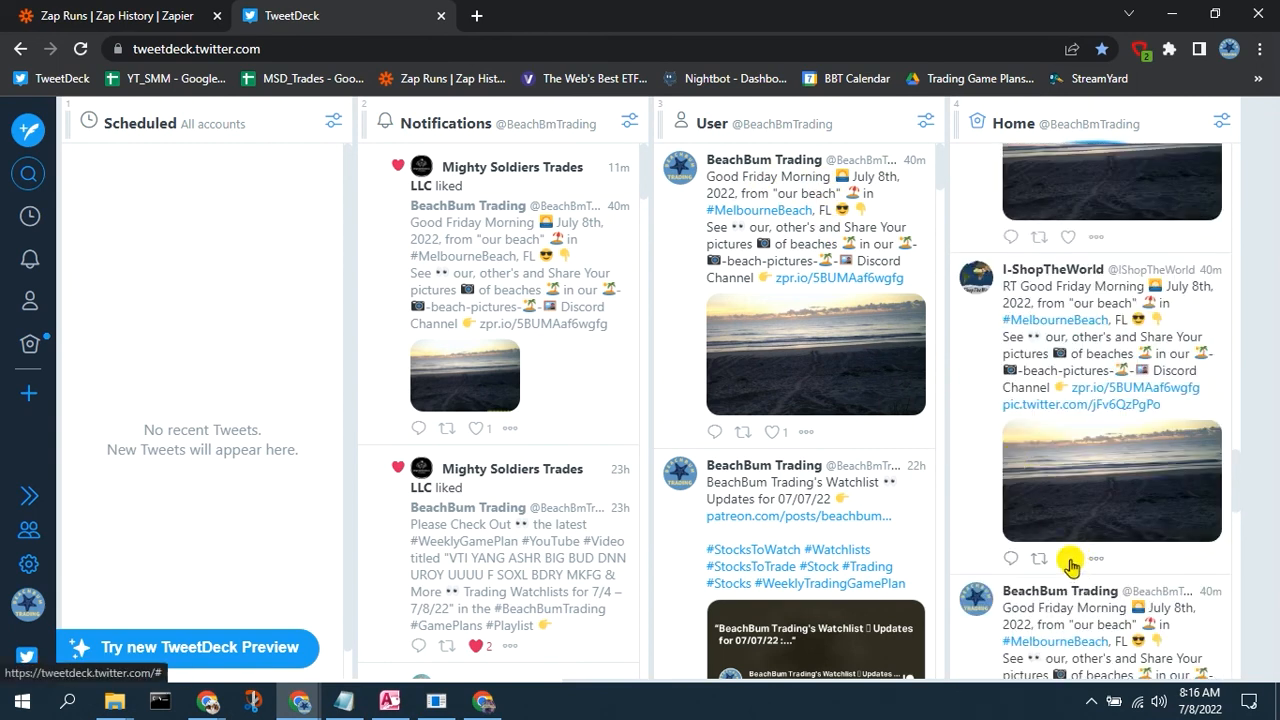
pyautogui.click(1068, 560)
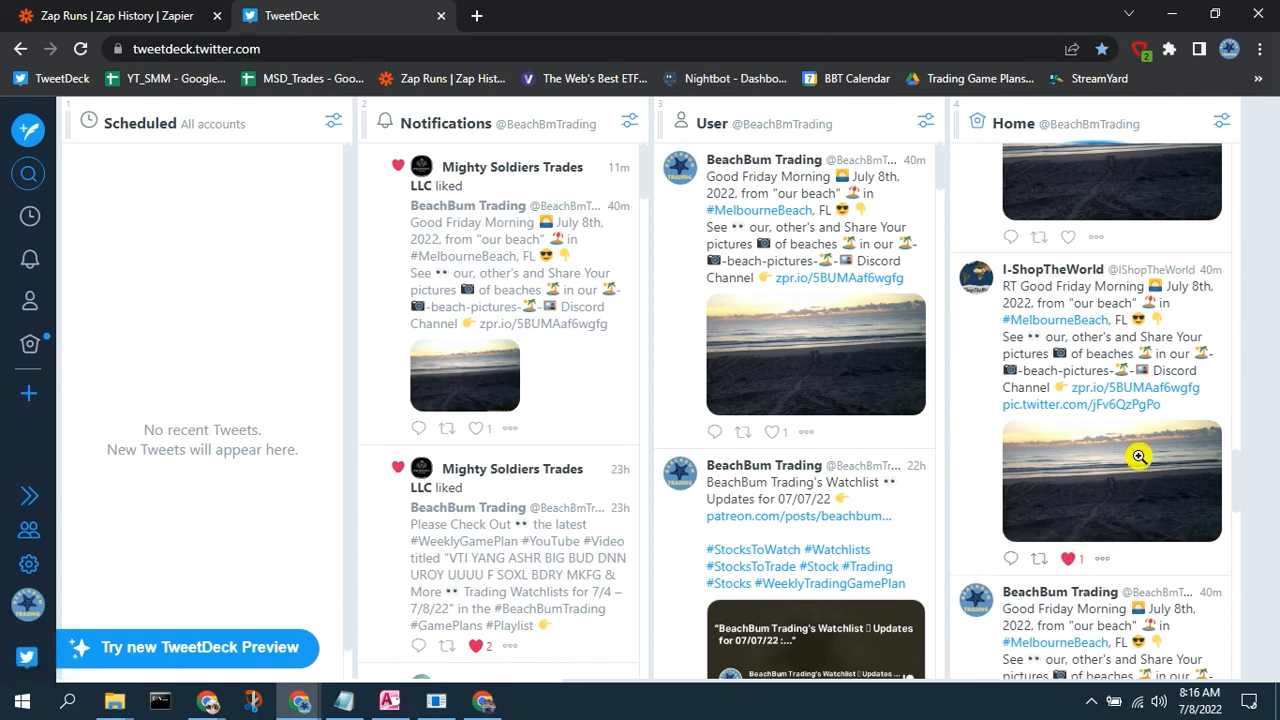
pyautogui.scroll(2, 1123, 331)
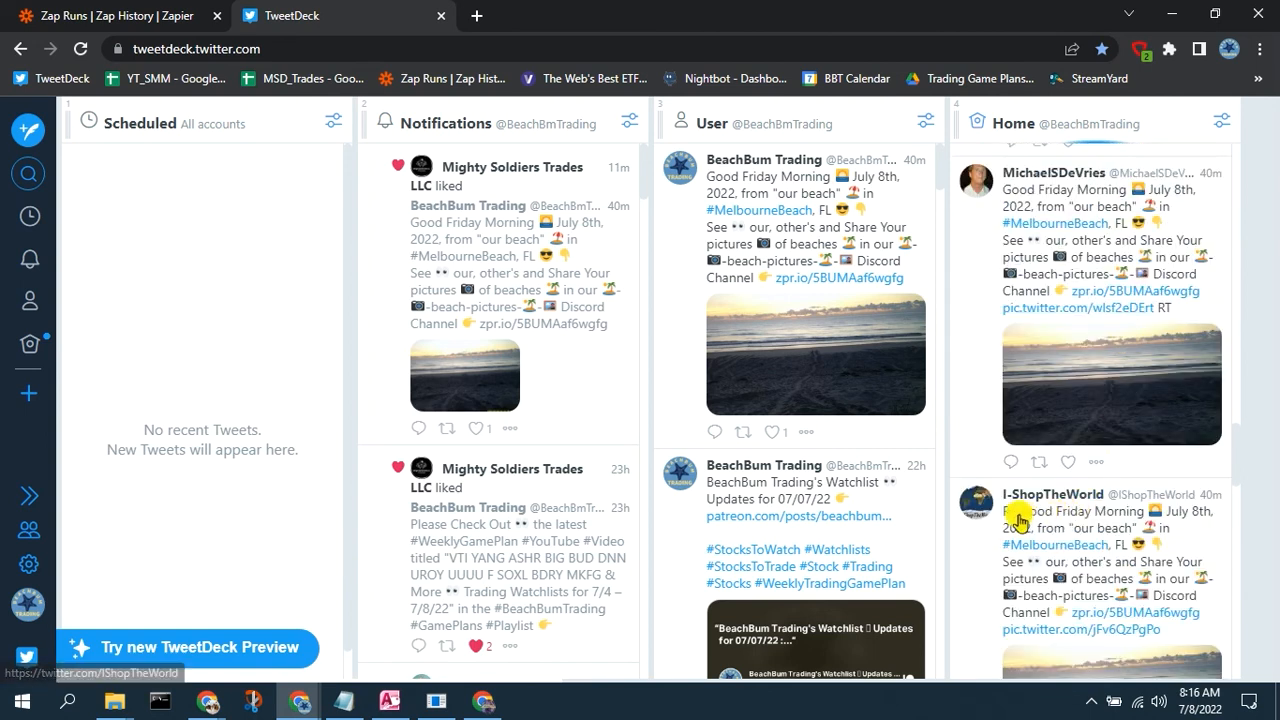
pyautogui.click(1068, 470)
pyautogui.scroll(3, 1113, 407)
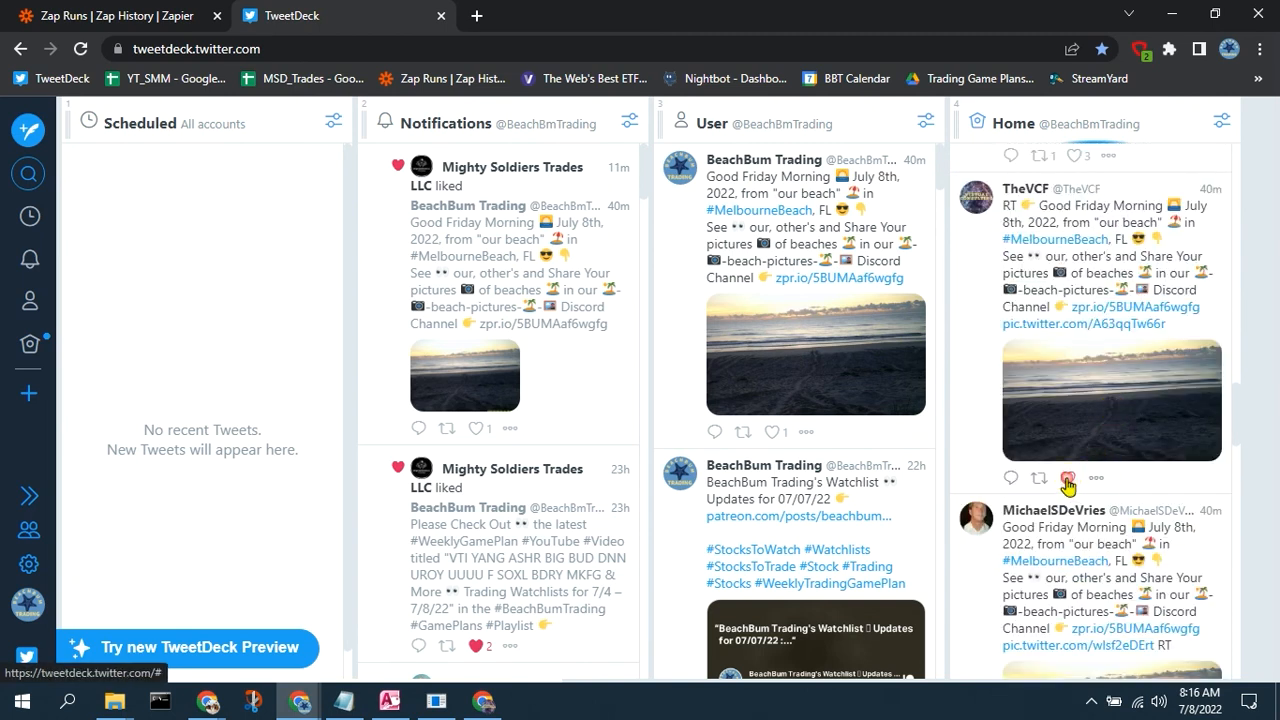
pyautogui.click(1068, 480)
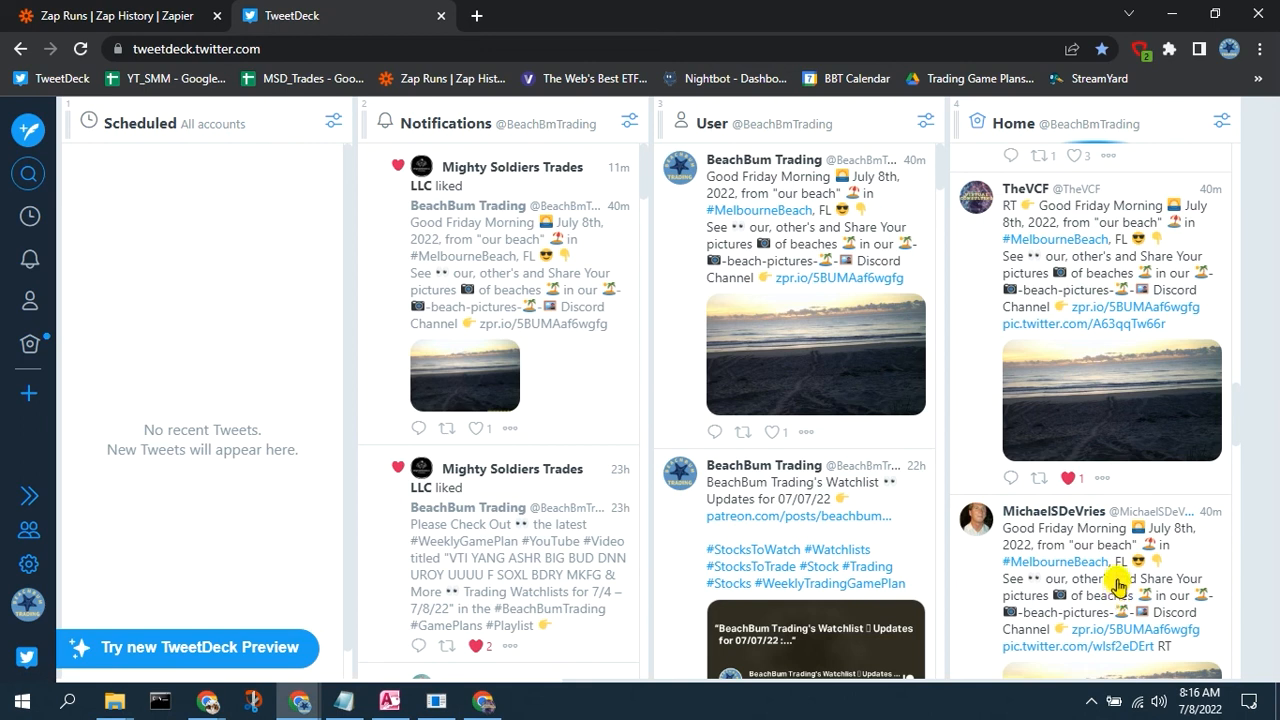
# Browse the Home column and compare the reposts with BeachBum Trading's original "our beach" tweet.
pyautogui.scroll(2, 1117, 590)
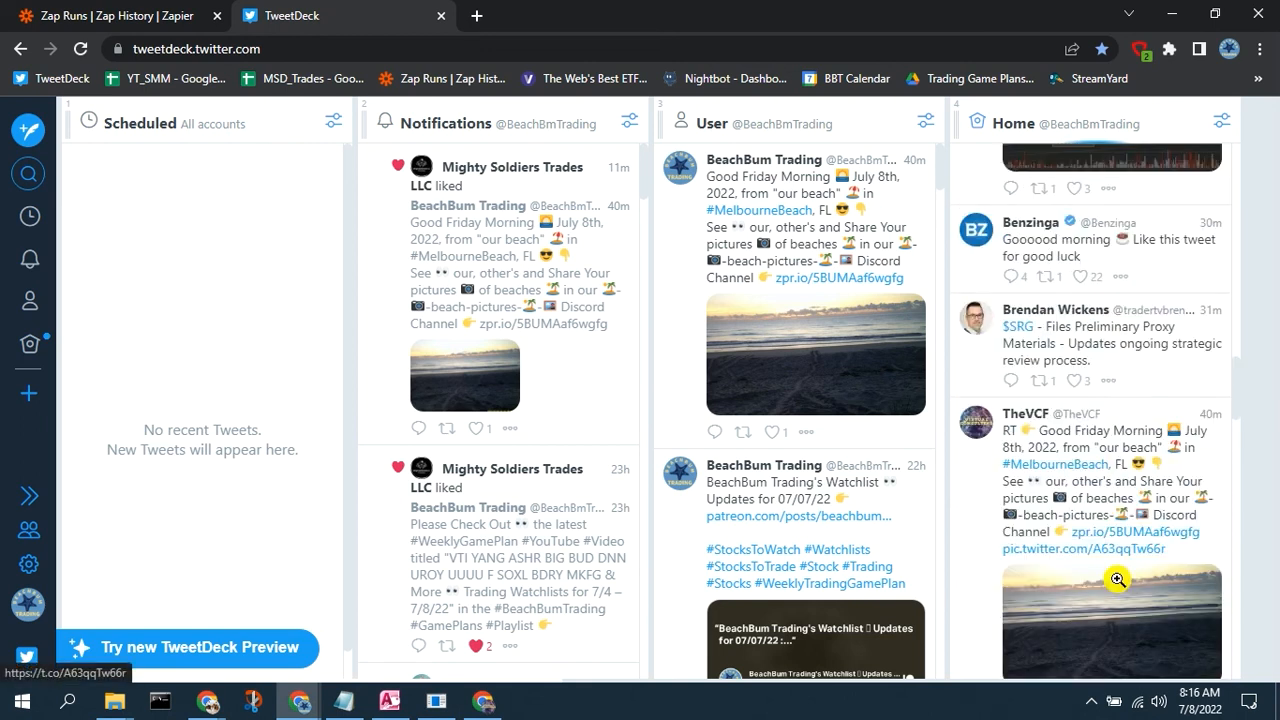
pyautogui.scroll(10, 1117, 580)
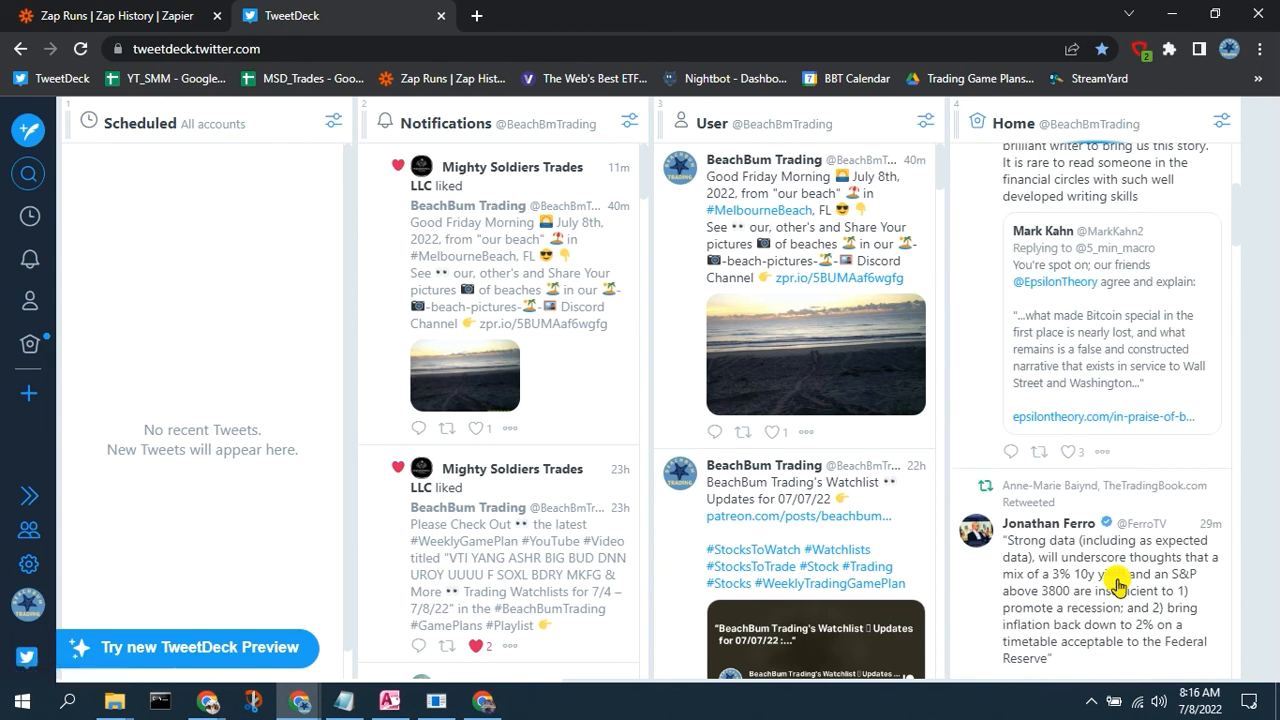
pyautogui.scroll(1, 1117, 585)
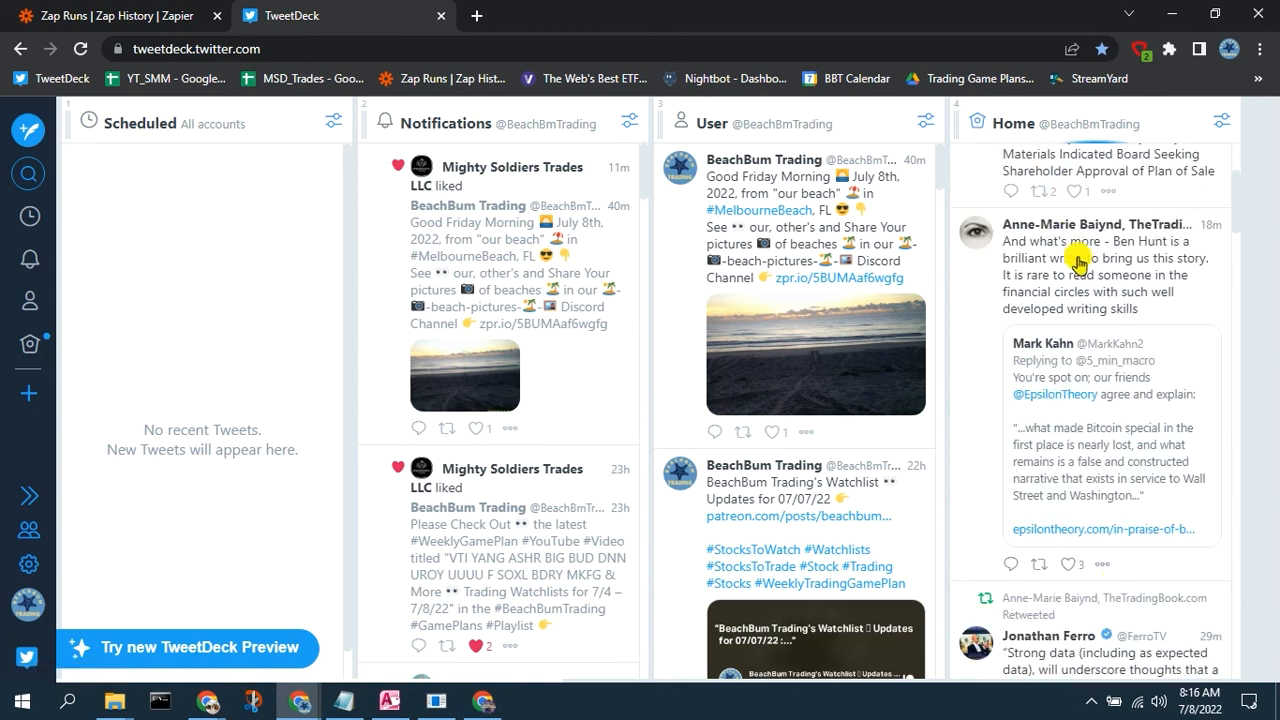
pyautogui.scroll(3, 1197, 229)
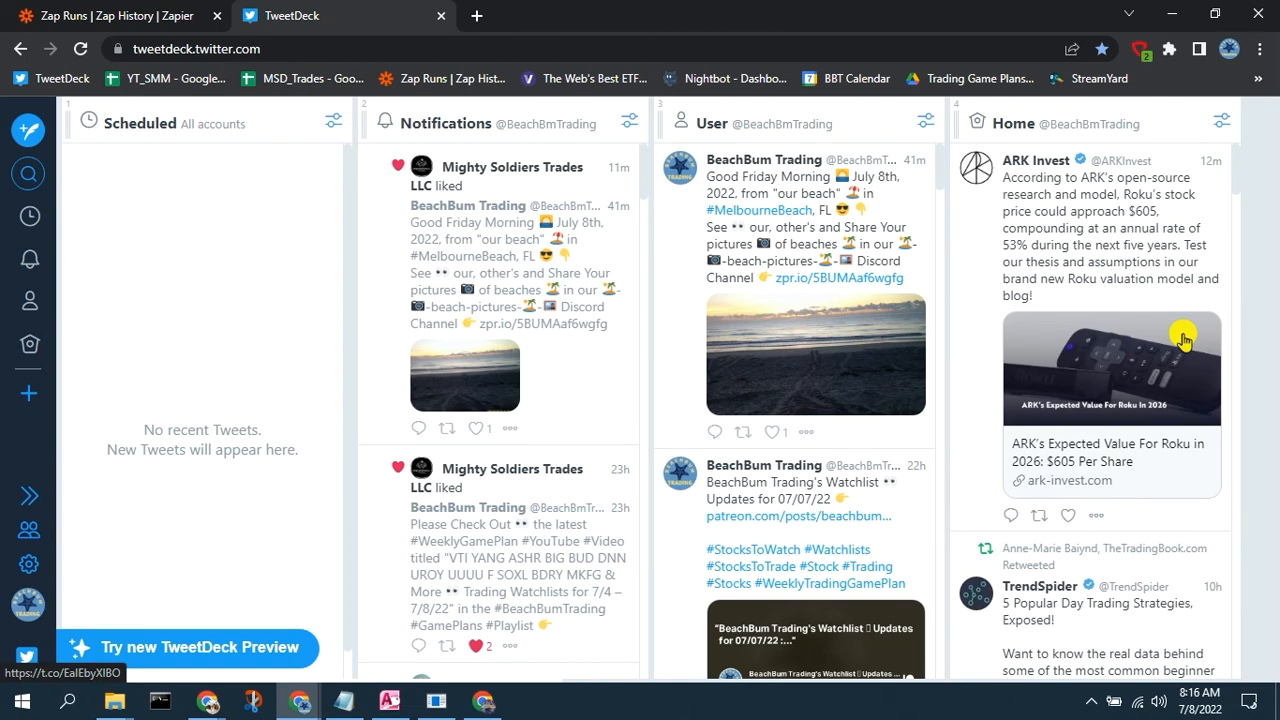
pyautogui.scroll(-6, 1183, 340)
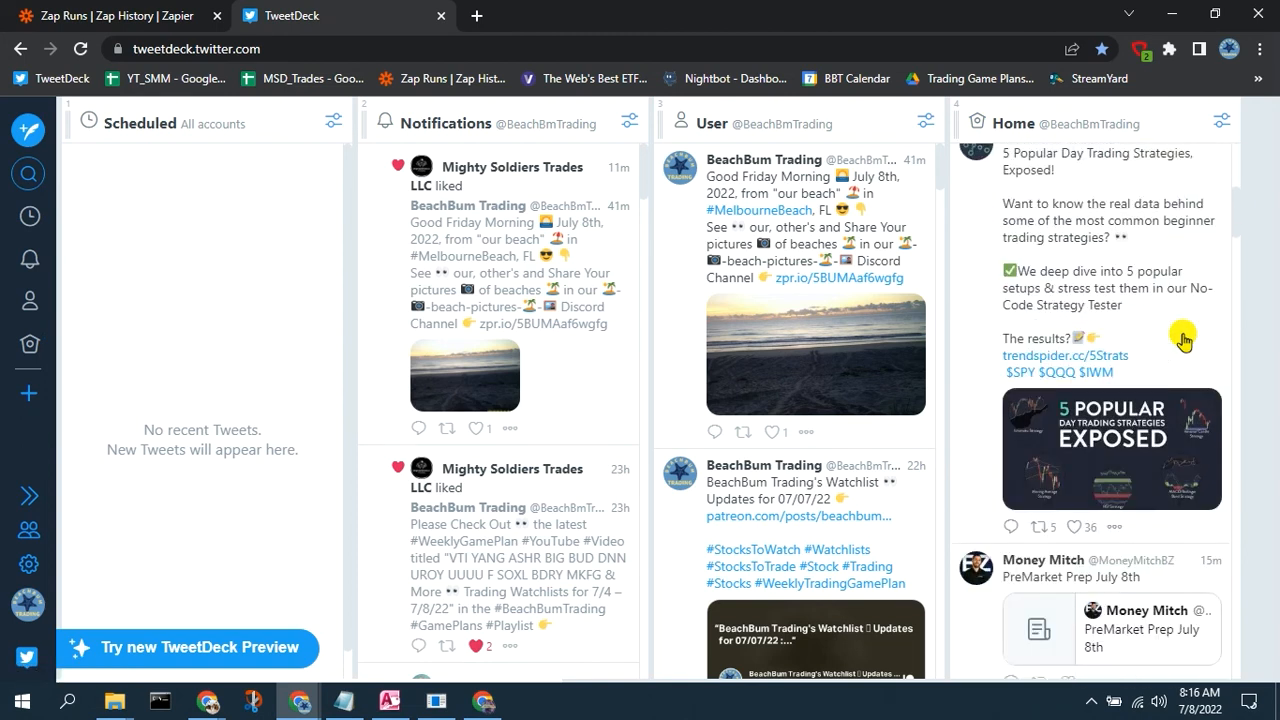
pyautogui.scroll(-10, 1183, 340)
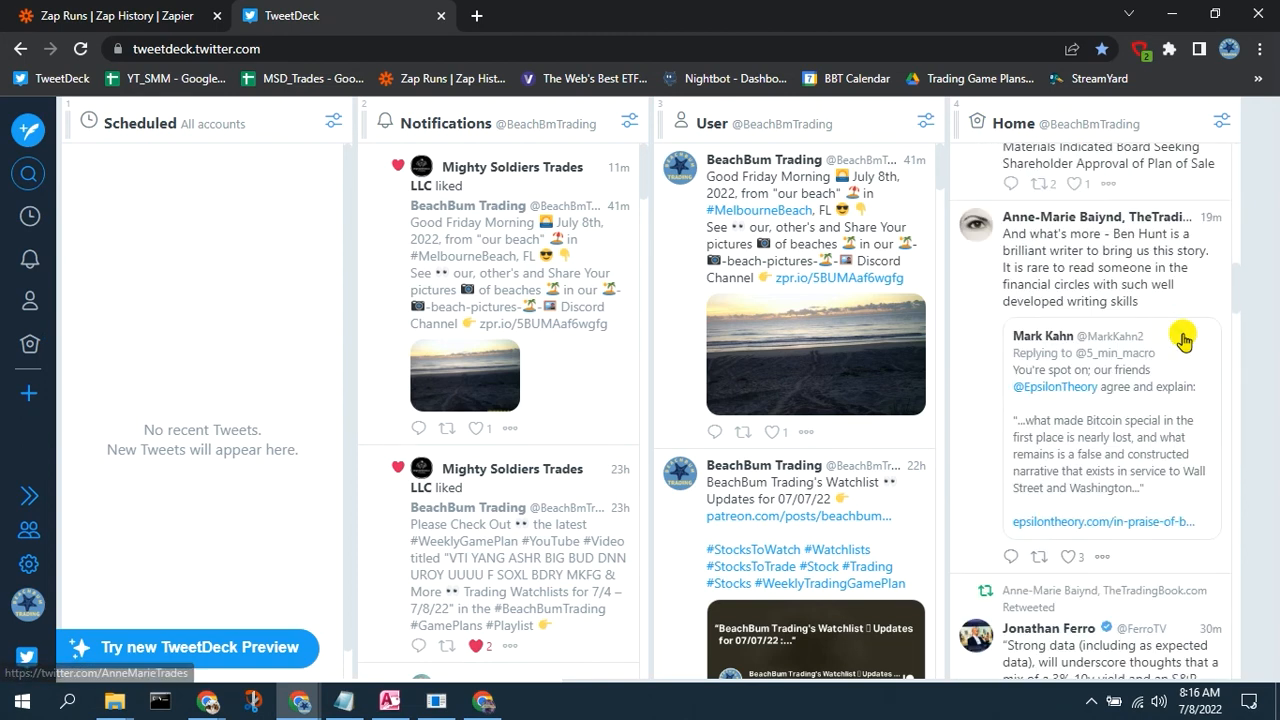
pyautogui.scroll(-10, 1183, 340)
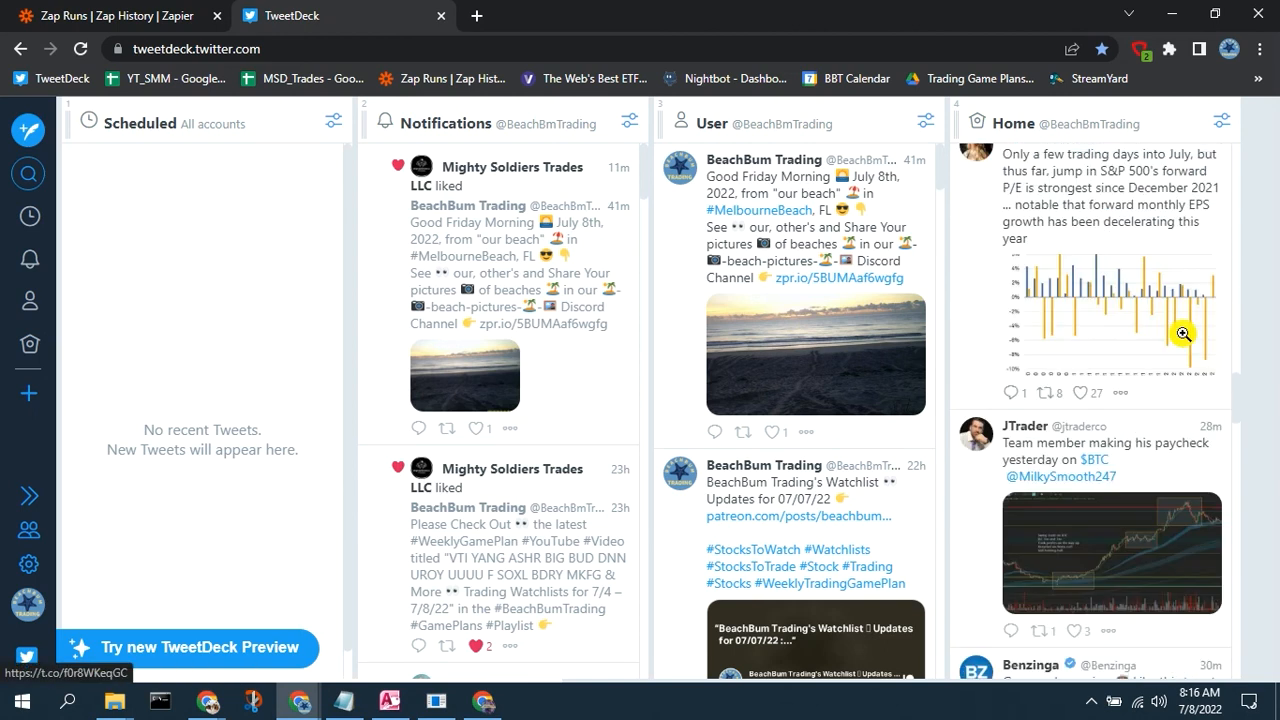
pyautogui.scroll(-1, 1183, 340)
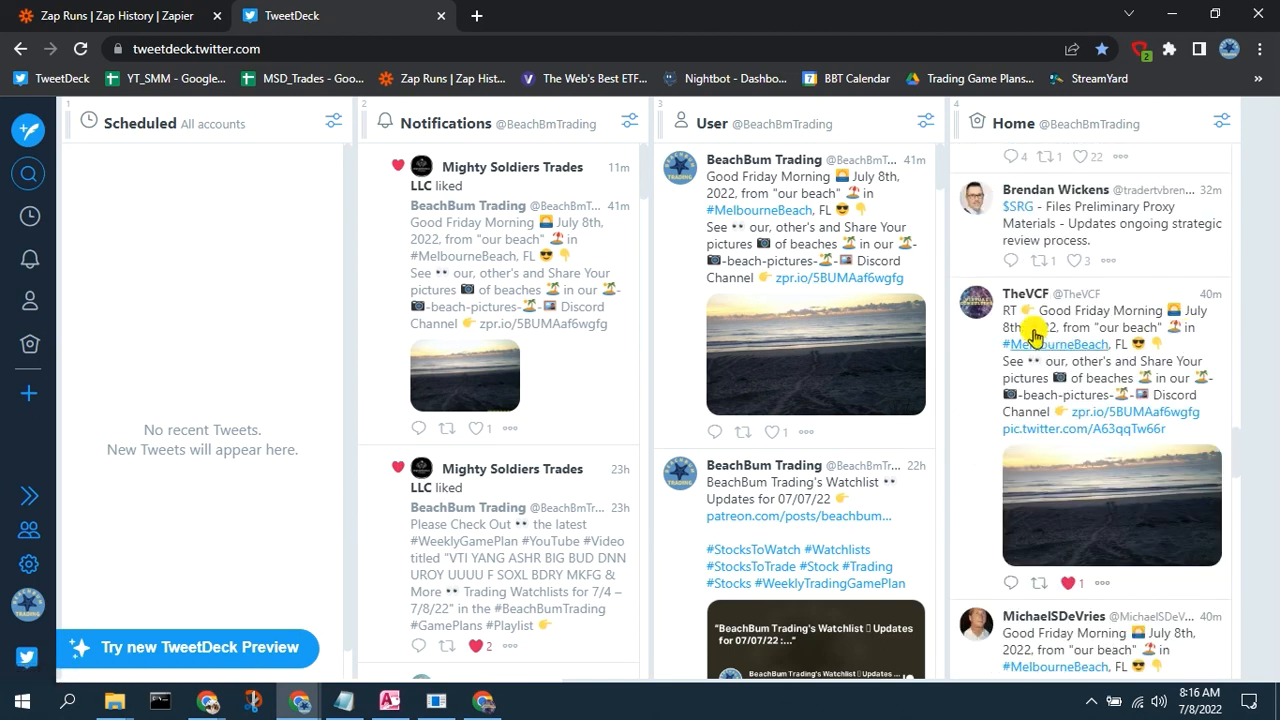
pyautogui.scroll(-2, 1055, 489)
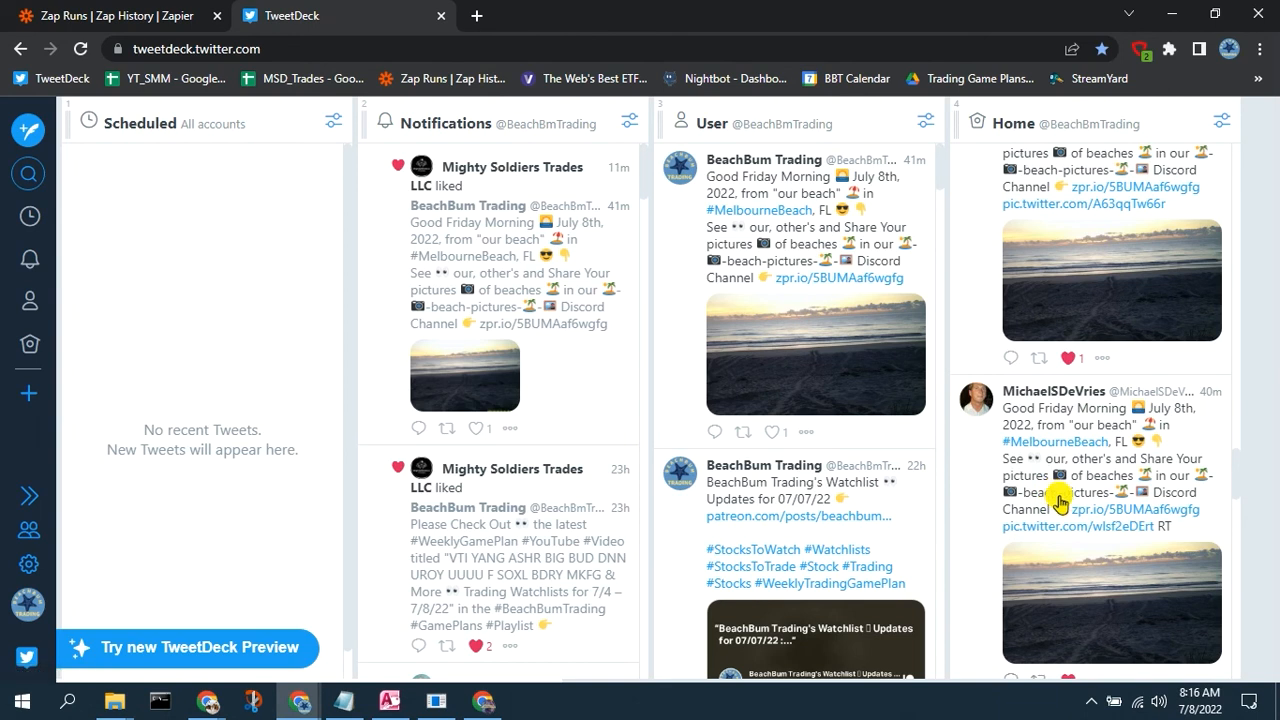
pyautogui.scroll(-1, 1183, 527)
pyautogui.scroll(-4, 1183, 527)
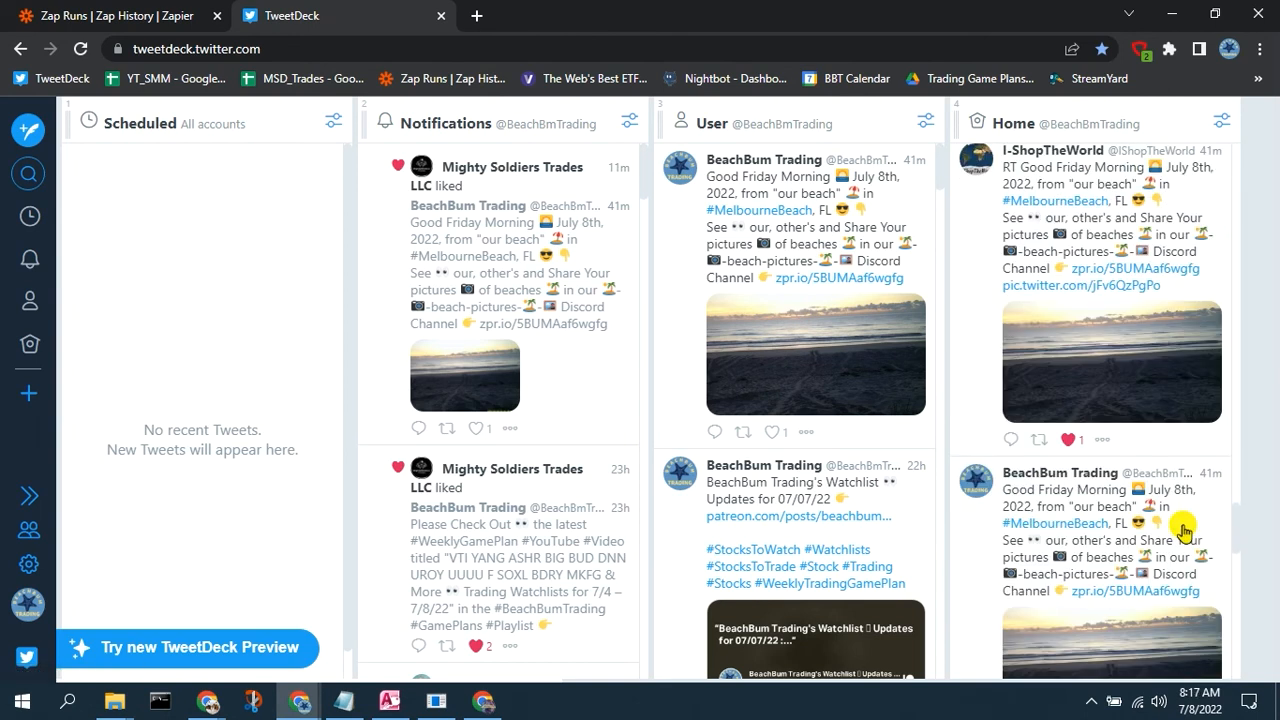
pyautogui.scroll(-1, 1183, 527)
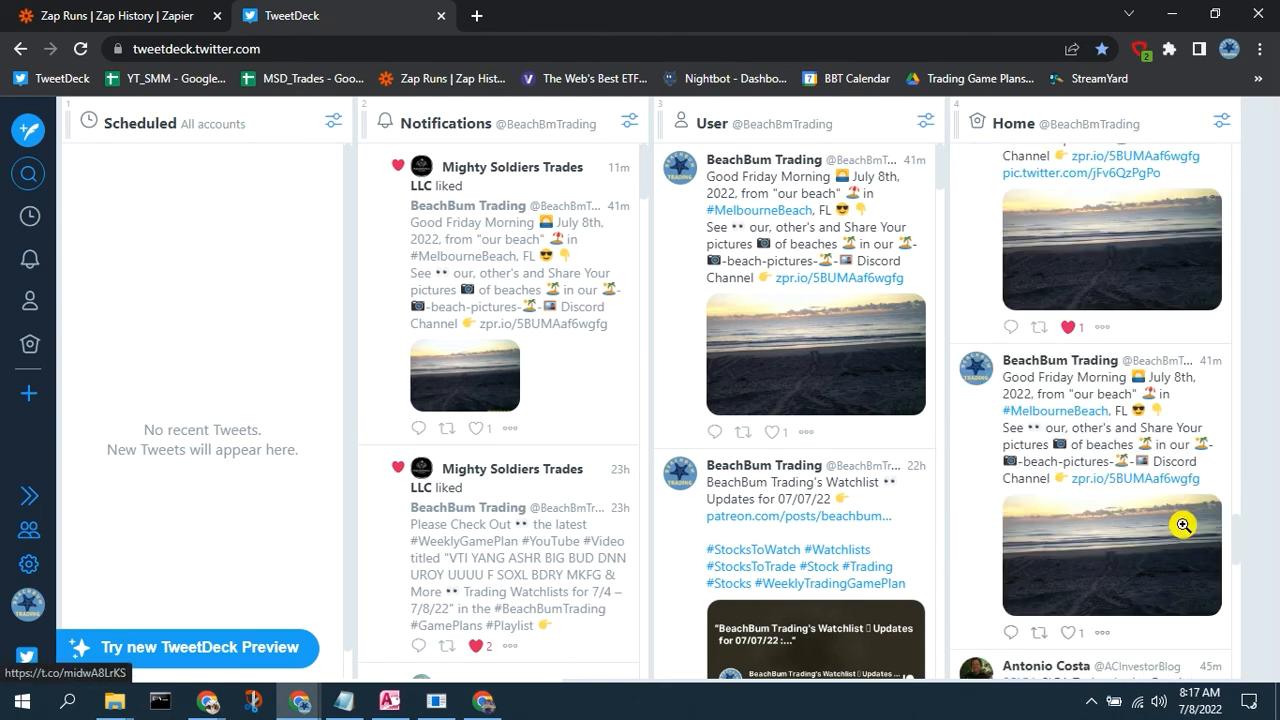
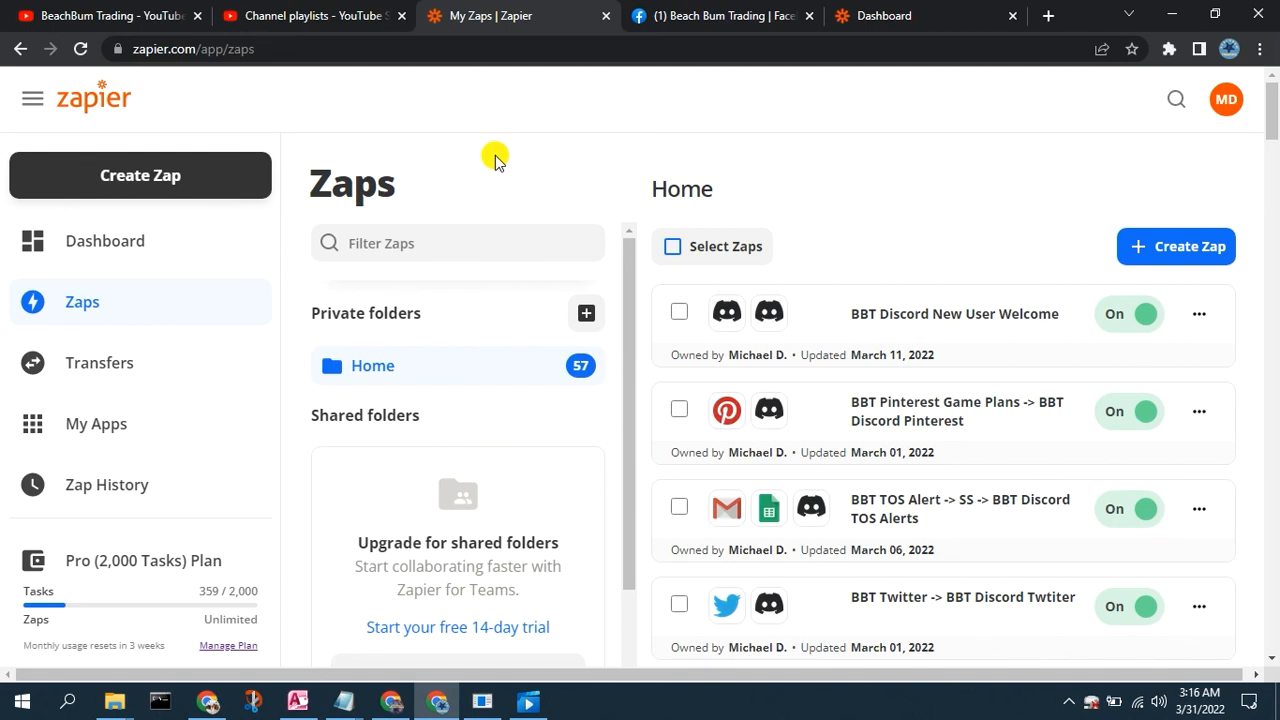
# Bring up the Virtual Consulting YouTube channel, look over its uploaded Zapier tutorials, and minimize its browser window.
pyautogui.moveTo(392, 707)
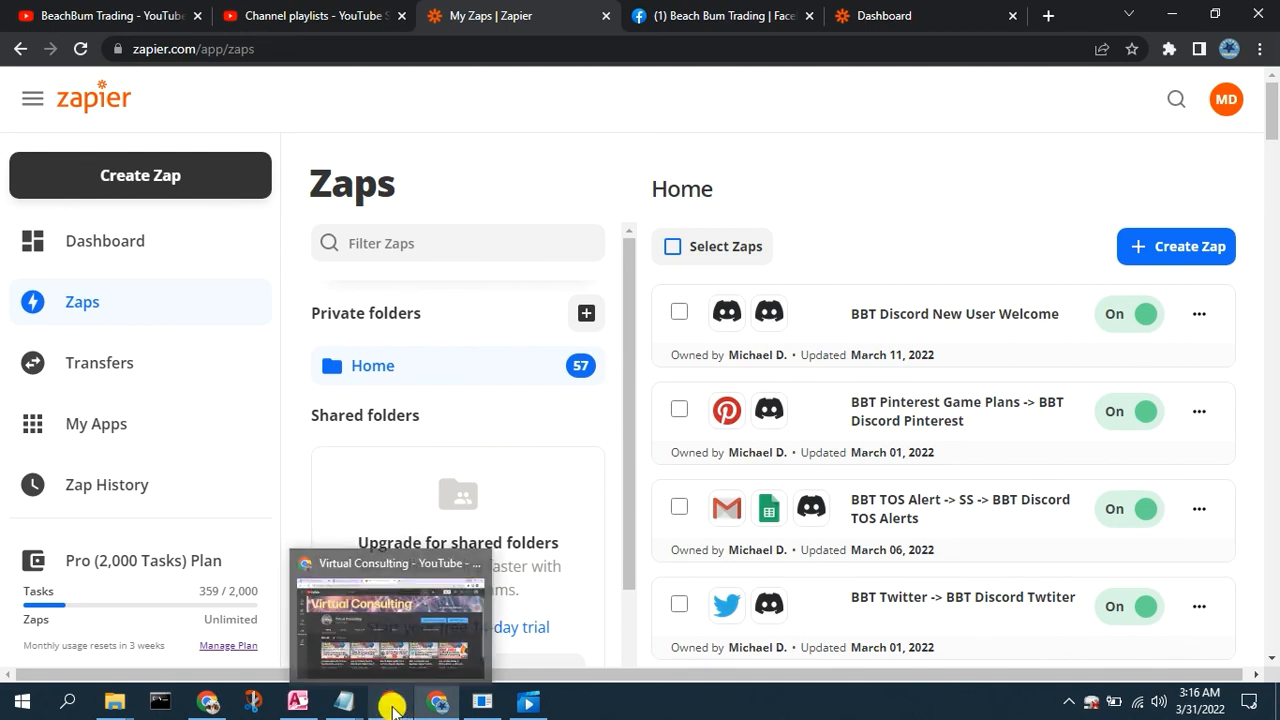
pyautogui.click(393, 650)
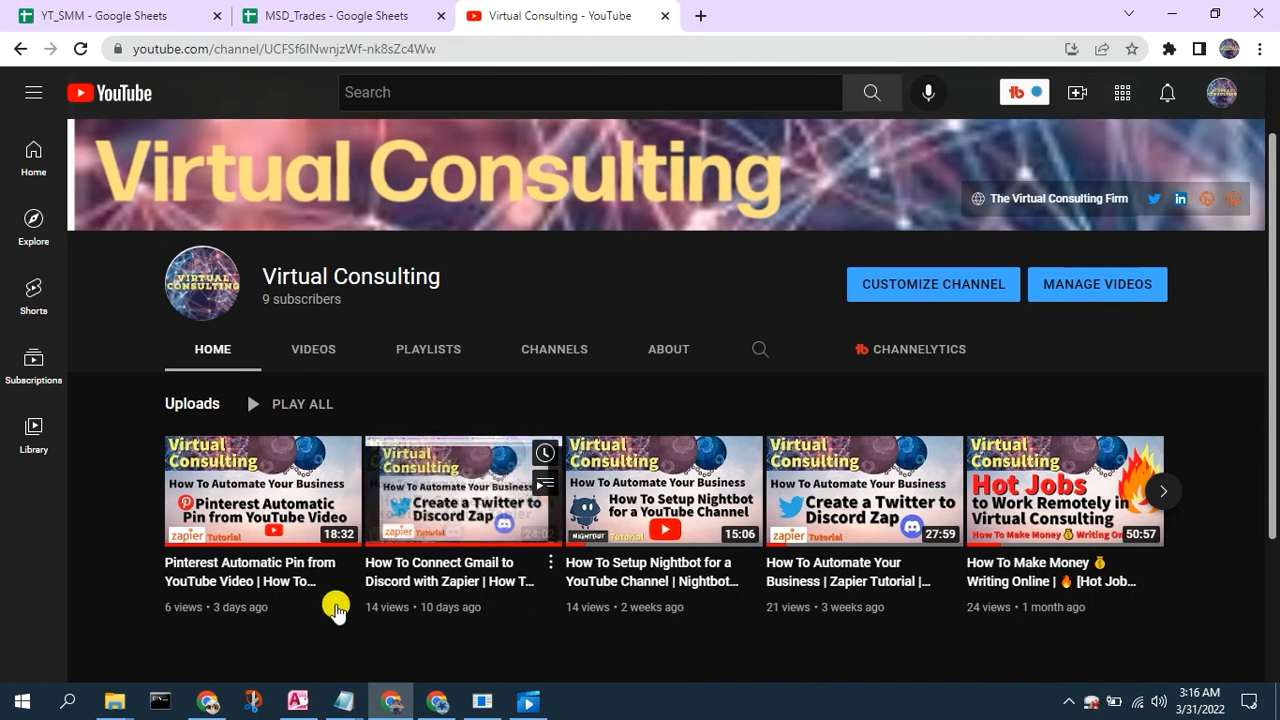
pyautogui.click(1174, 16)
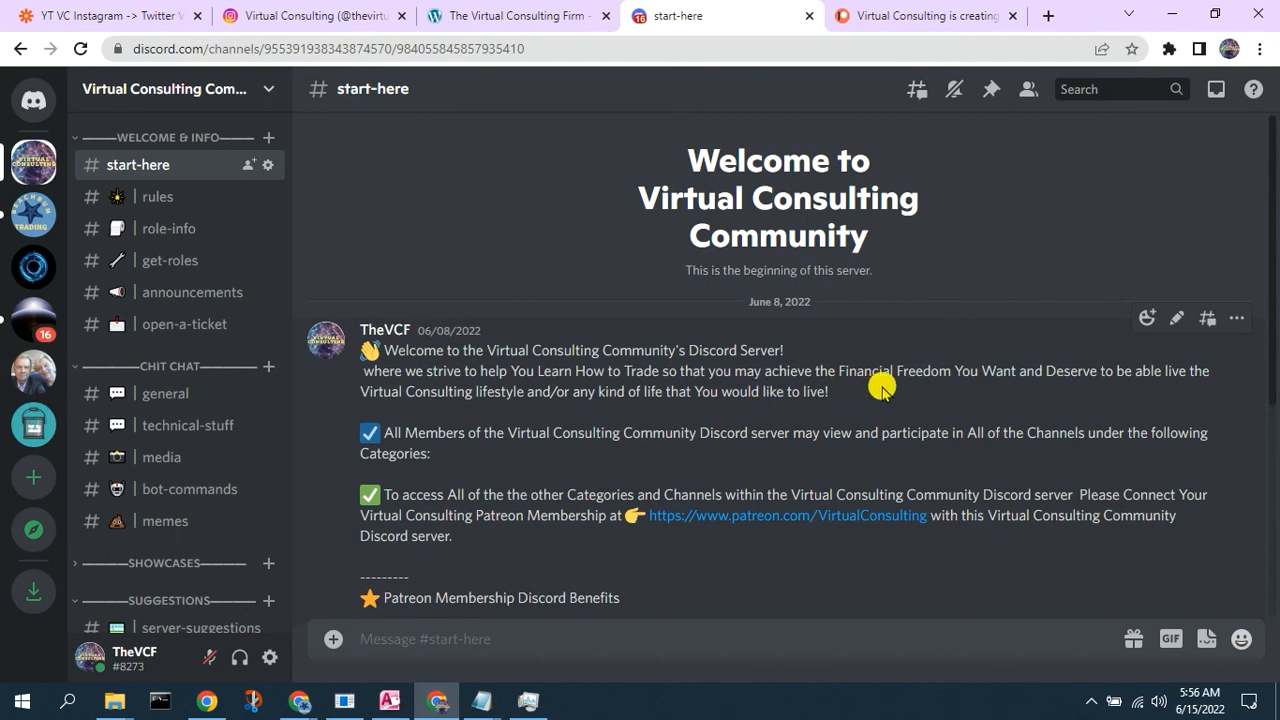
# View The Virtual Consulting Firm blog and return to the start-here channel of the Virtual Consulting Community Discord server.
pyautogui.click(525, 20)
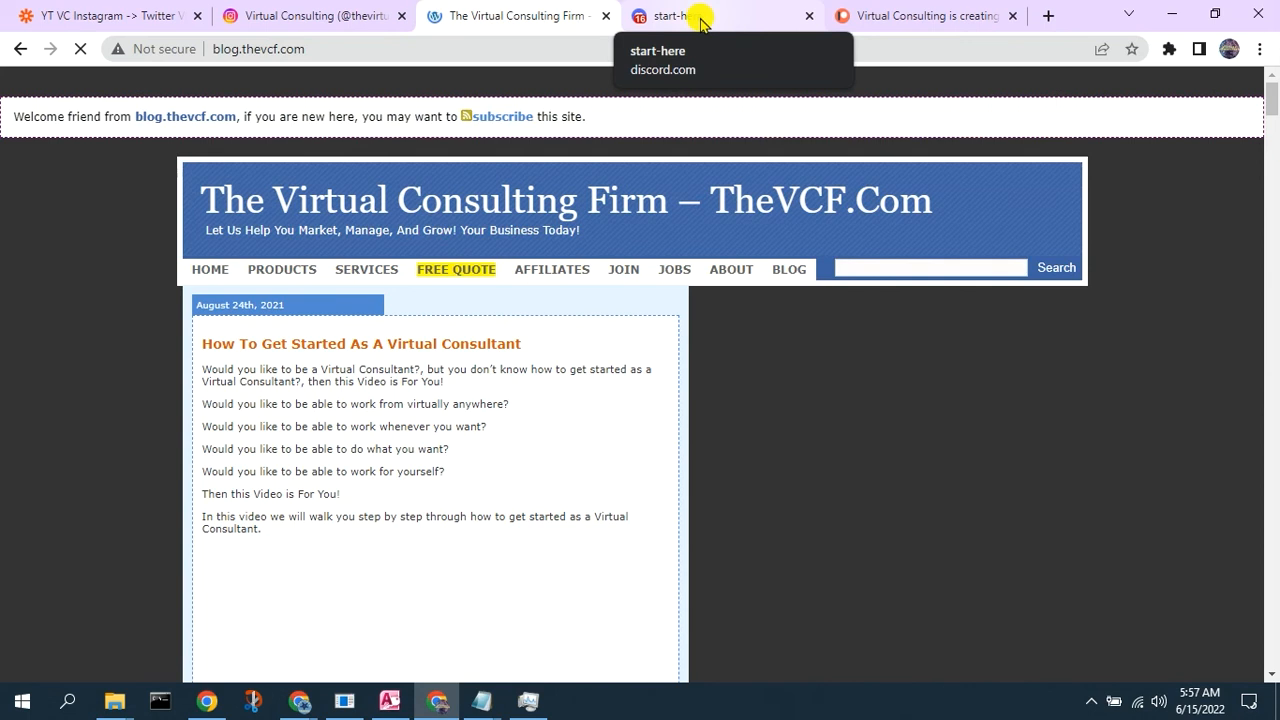
pyautogui.click(700, 18)
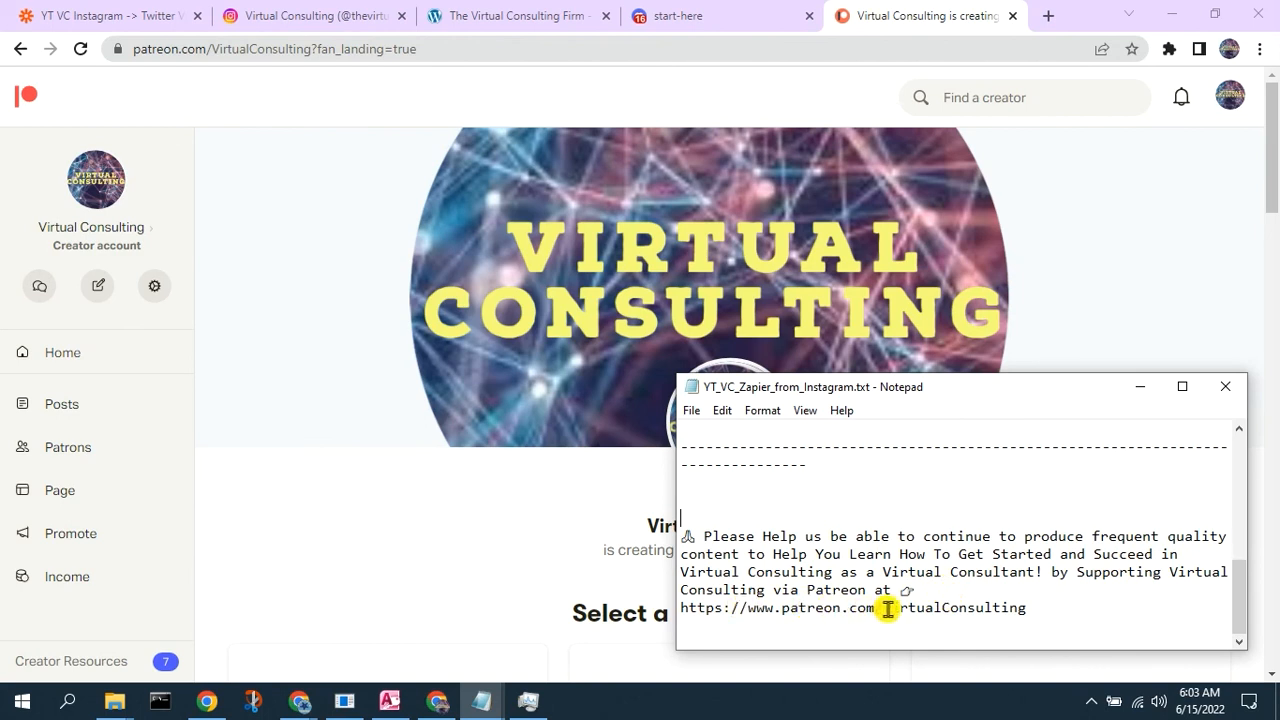
# Bring the Virtual Consulting Patreon page in front of the notes and review the membership levels, their prices and benefits.
pyautogui.click(1125, 245)
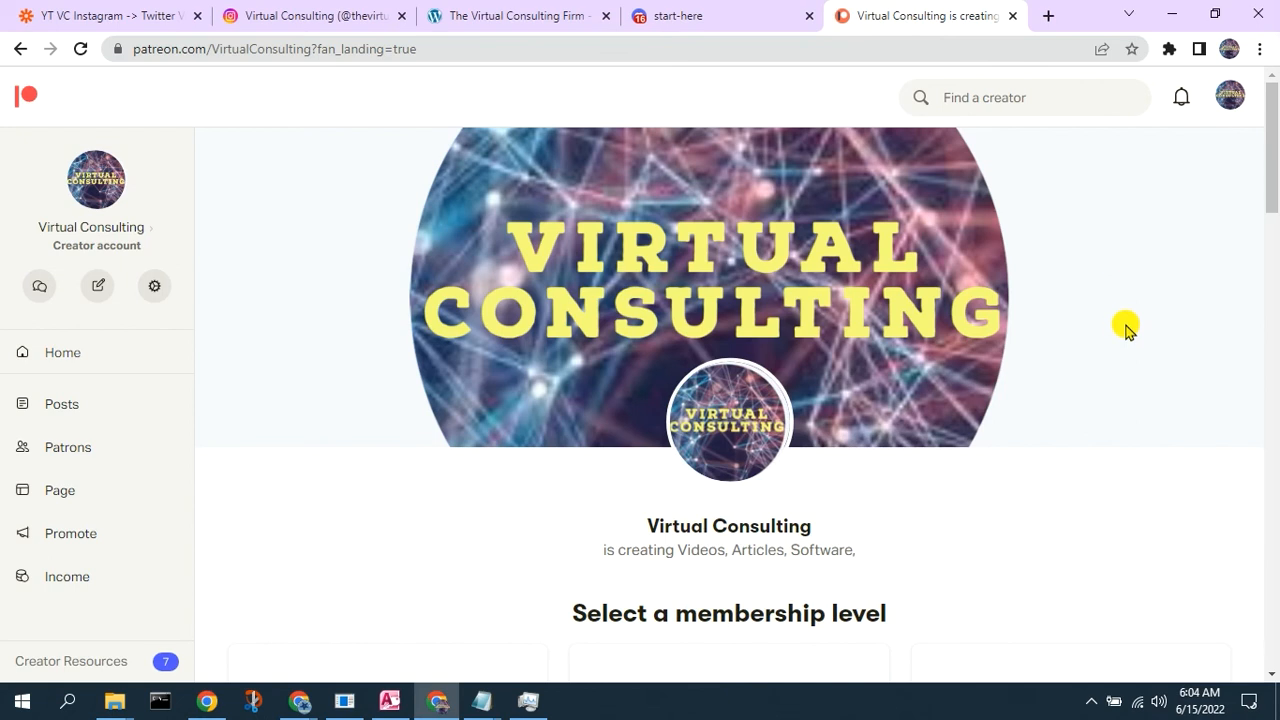
pyautogui.scroll(-2, 1128, 330)
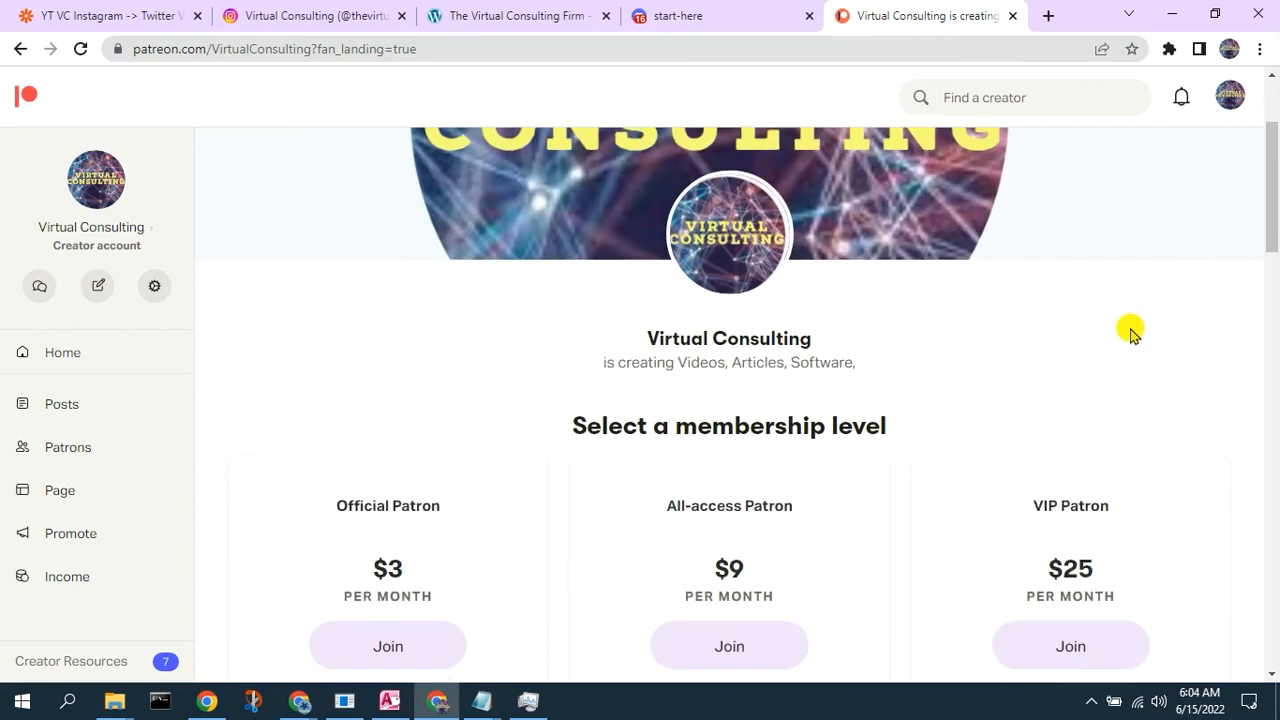
pyautogui.scroll(-1, 1130, 333)
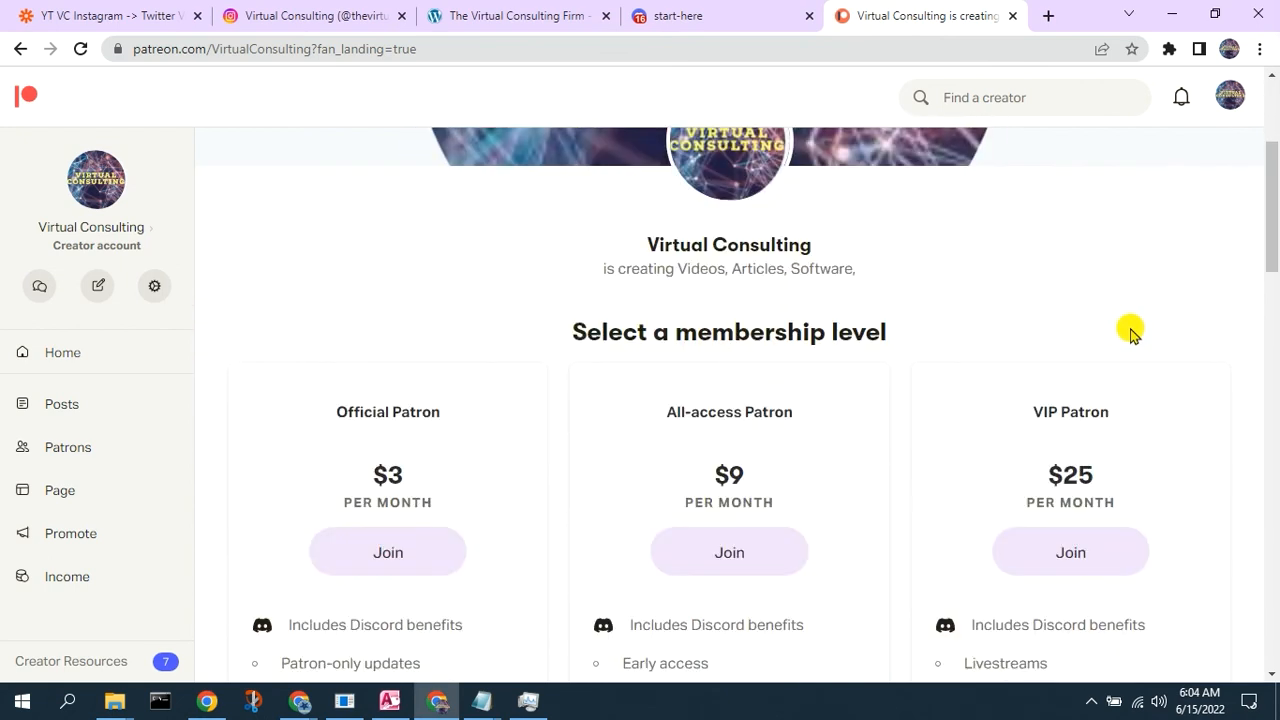
pyautogui.scroll(-3, 1130, 333)
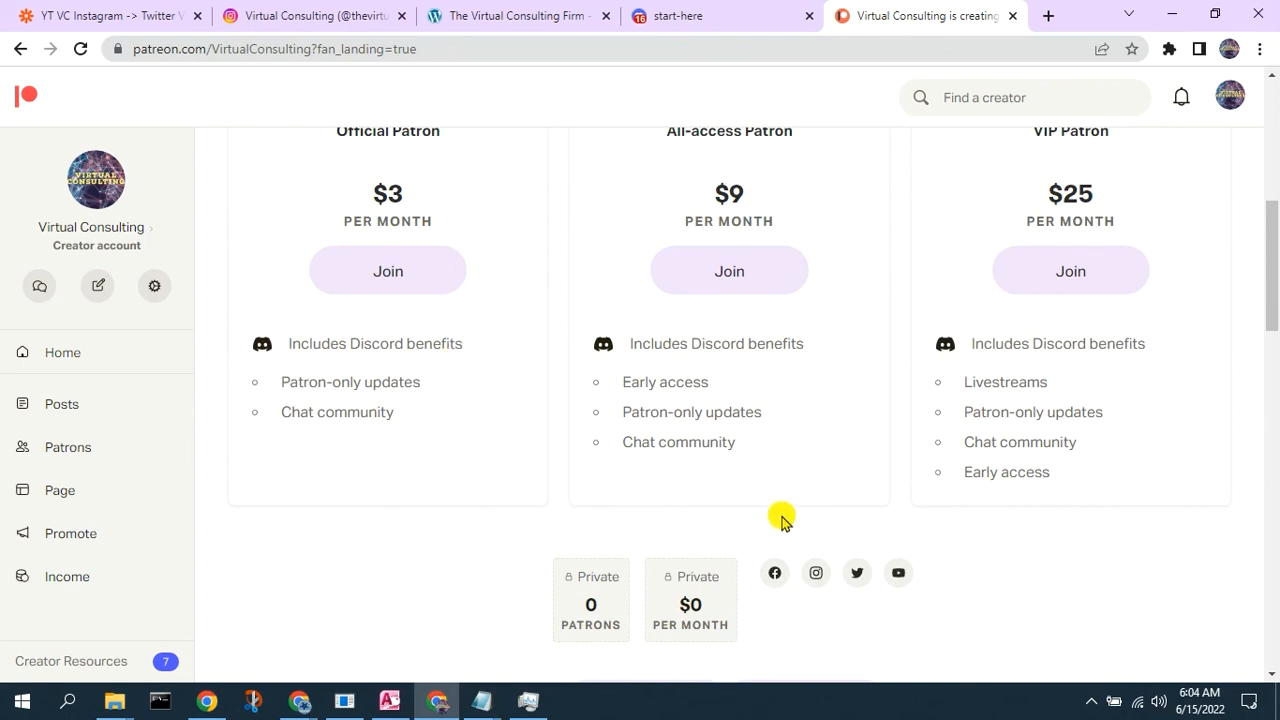
pyautogui.scroll(5, 1100, 545)
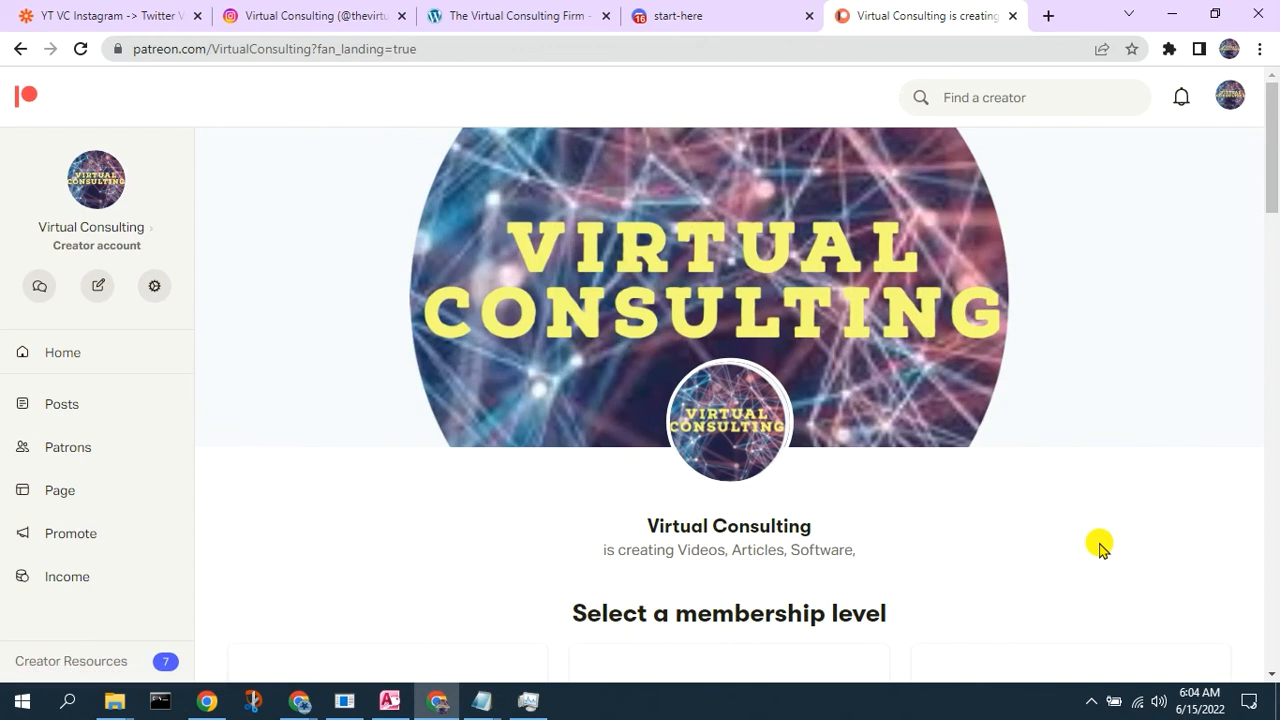
pyautogui.scroll(-2, 1100, 548)
pyautogui.scroll(-2, 1100, 548)
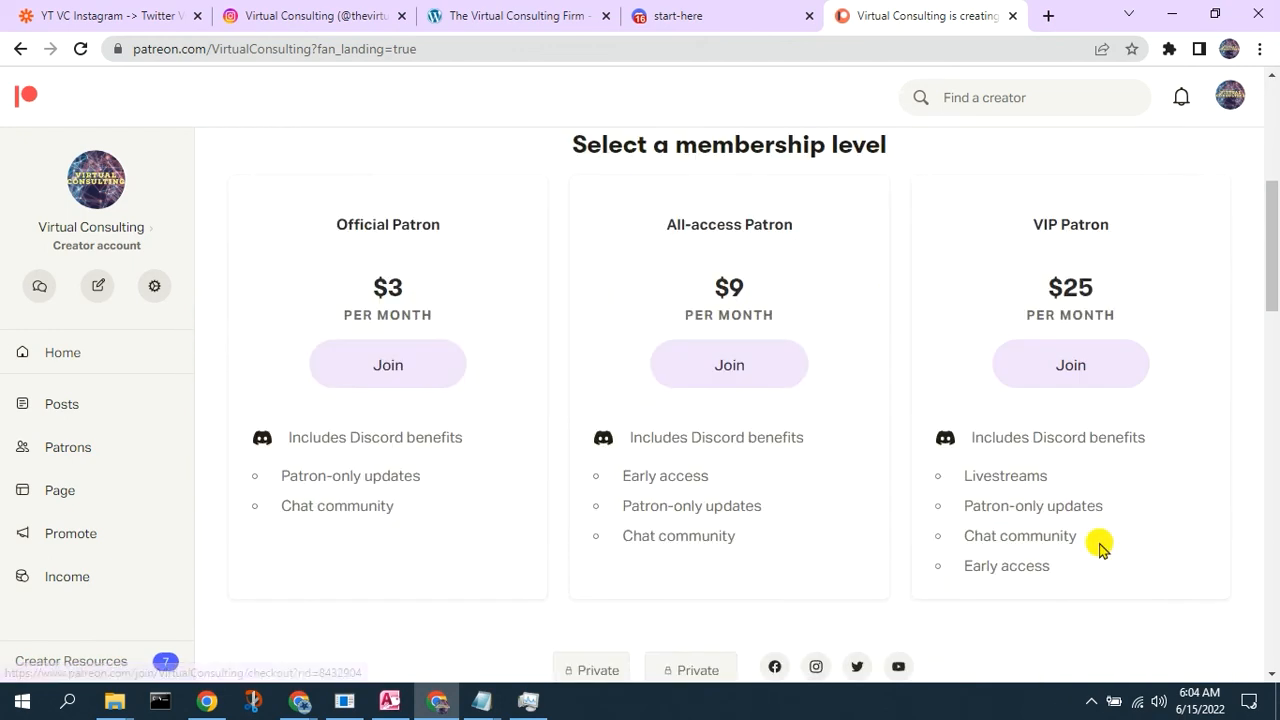
pyautogui.scroll(5, 1100, 548)
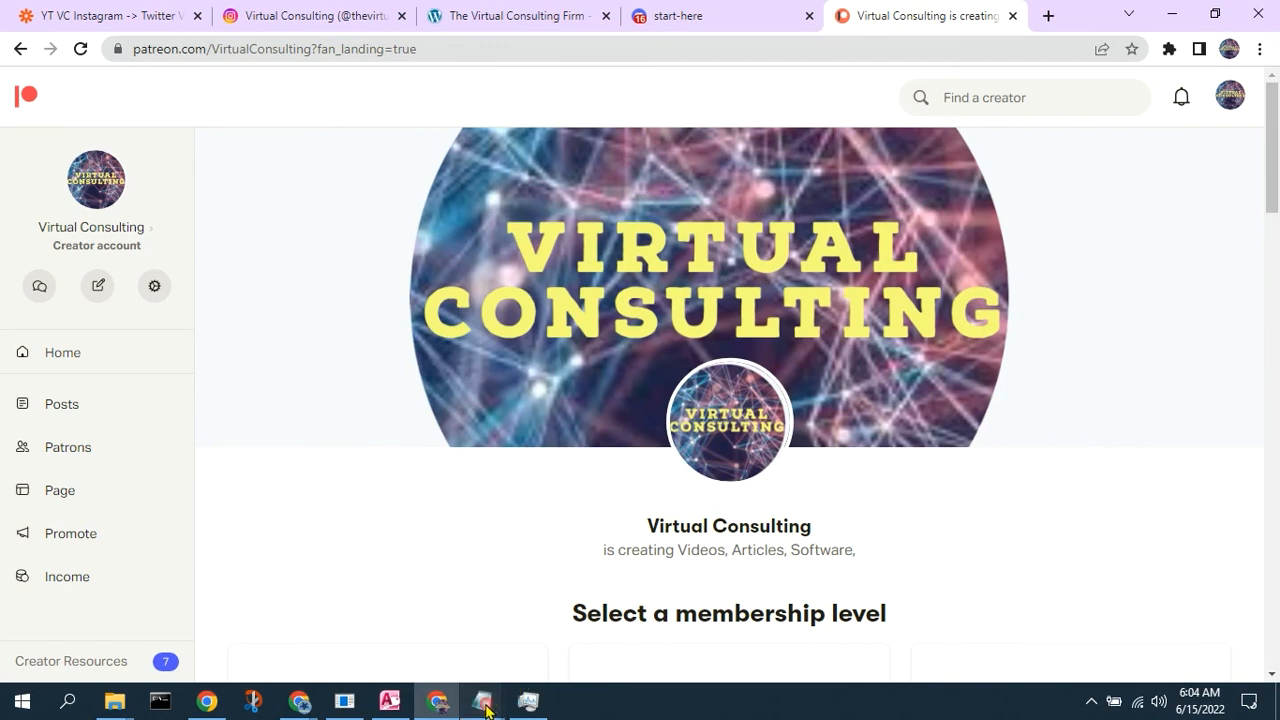
pyautogui.moveTo(486, 708)
pyautogui.click(371, 644)
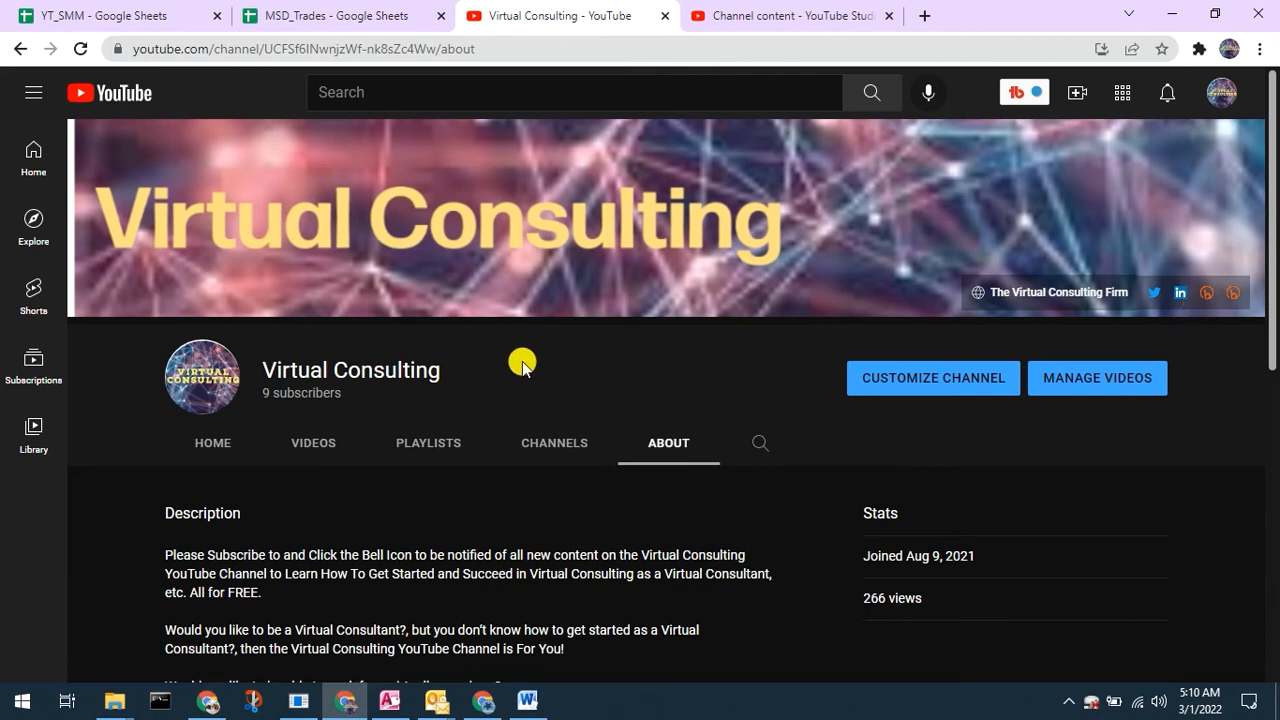
# Examine the details and links on the Virtual Consulting YouTube channel's About page.
pyautogui.scroll(-5, 522, 366)
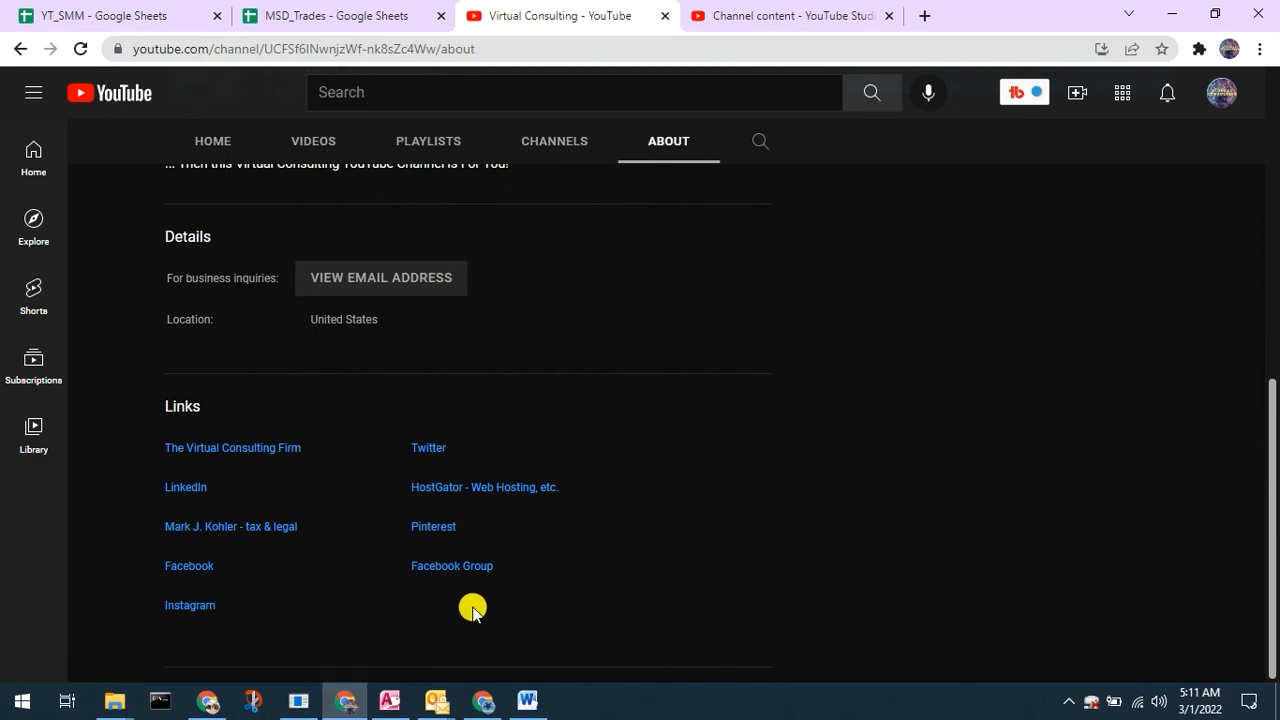
pyautogui.scroll(6, 472, 610)
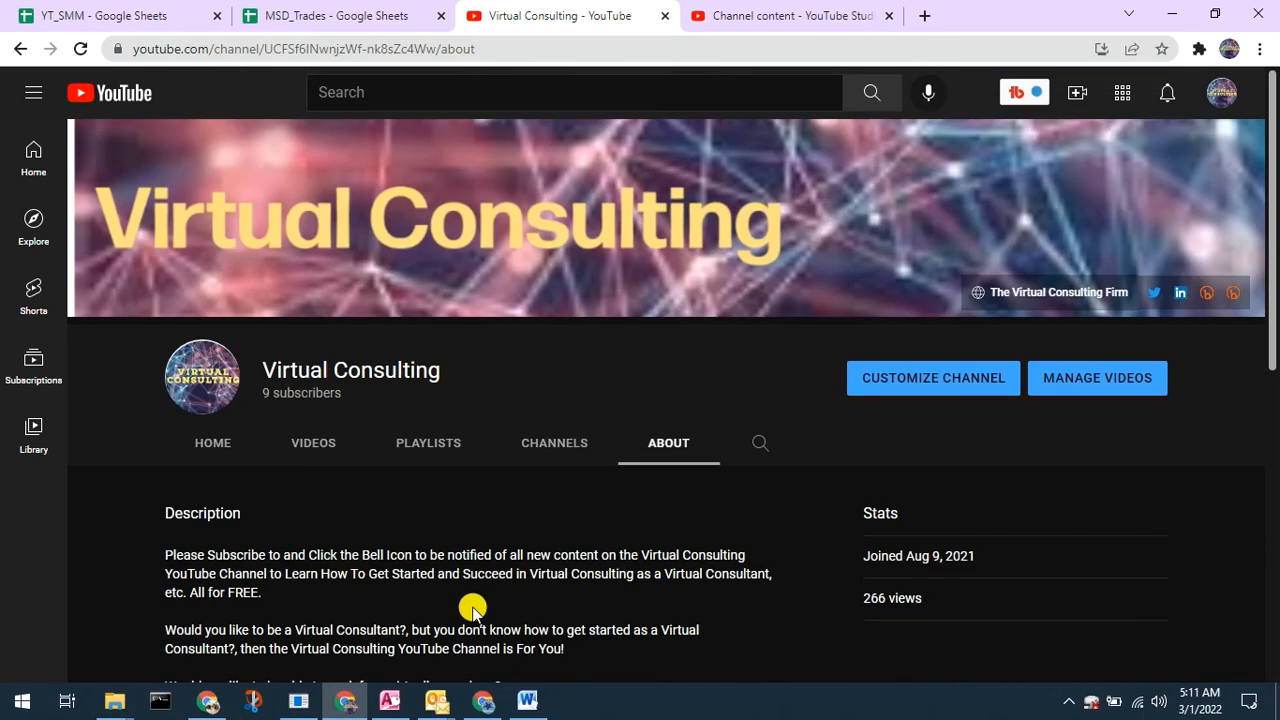